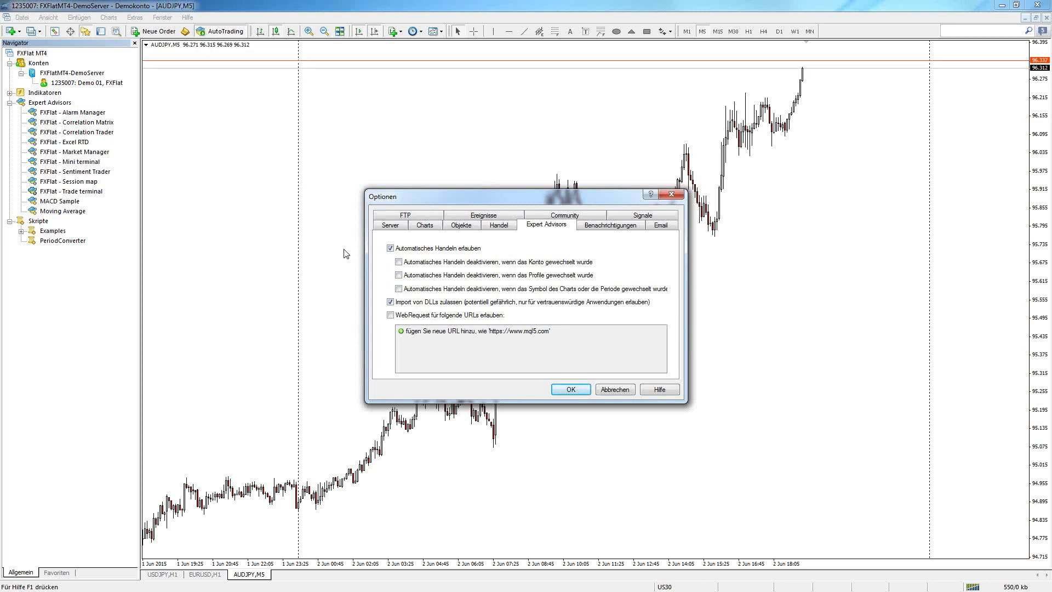
# Accept the Expert Advisors options and attach the FXFlat - Trade terminal expert to the AUDJPY chart with live trading and DLL imports allowed.
pyautogui.click(572, 390)
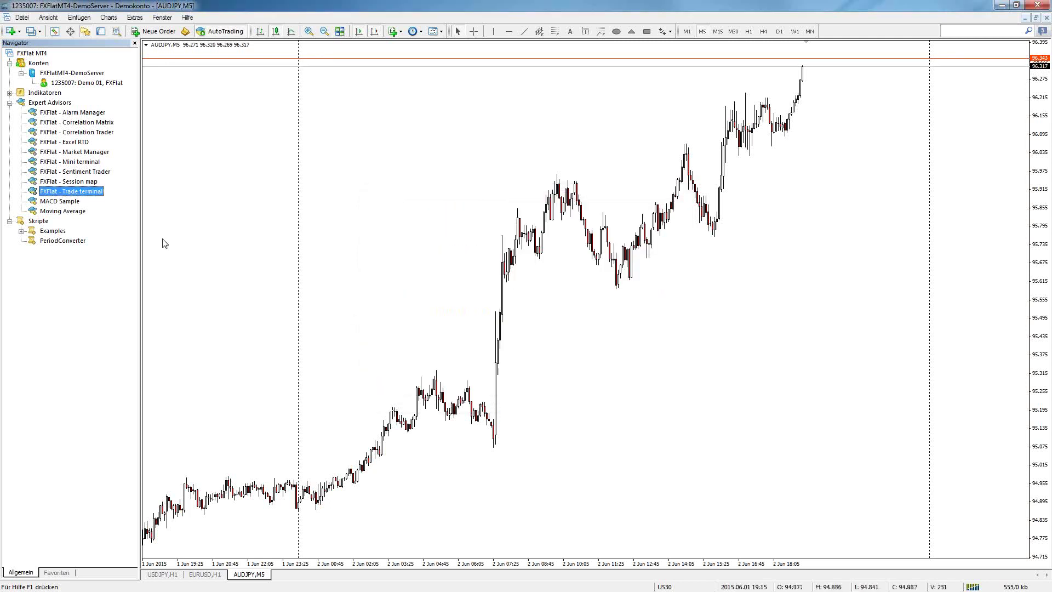
pyautogui.rightClick(103, 197)
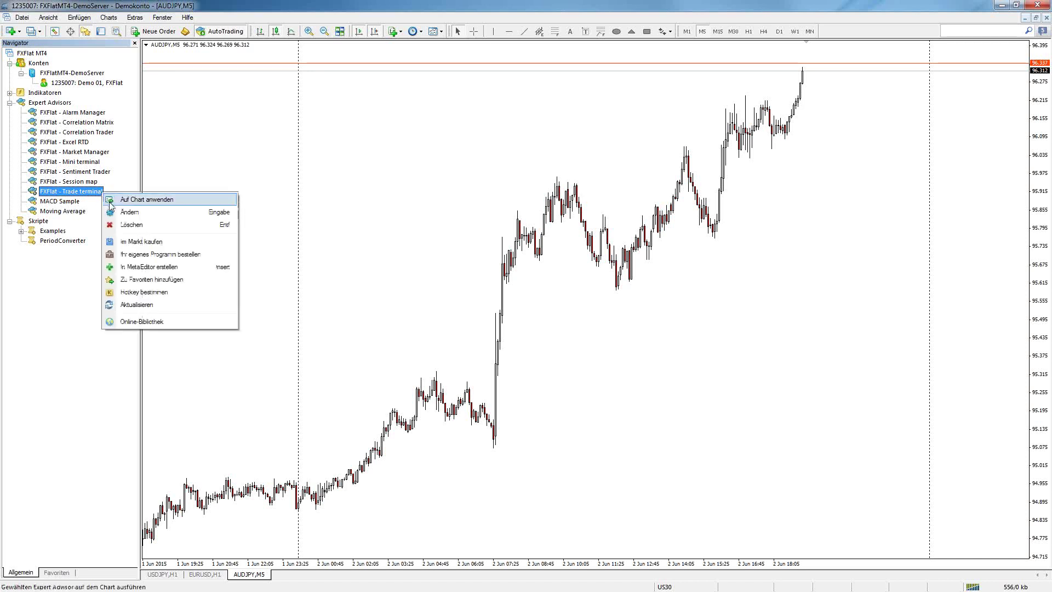
pyautogui.click(111, 200)
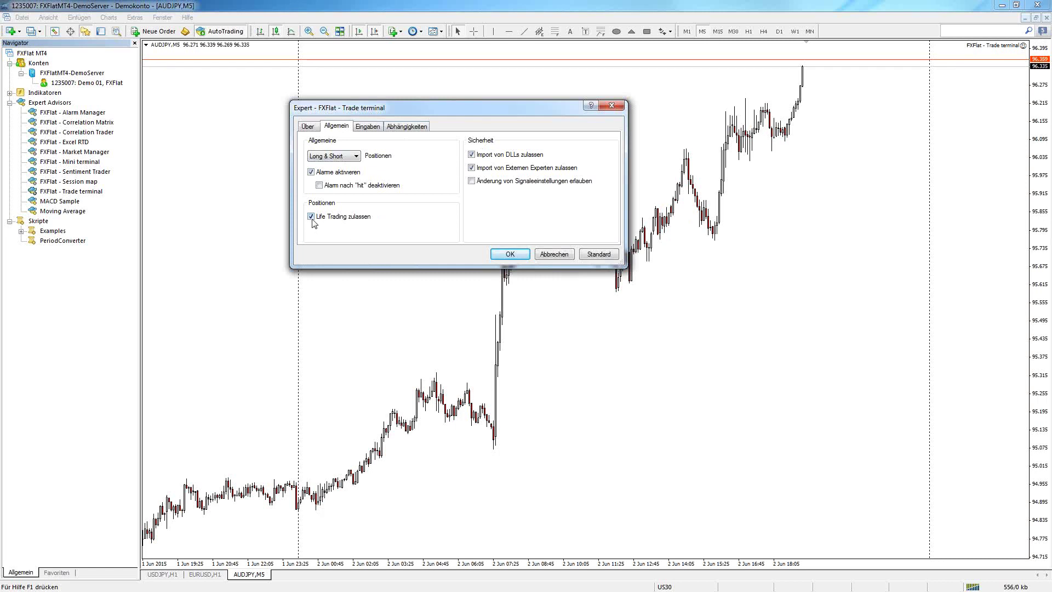
pyautogui.click(505, 256)
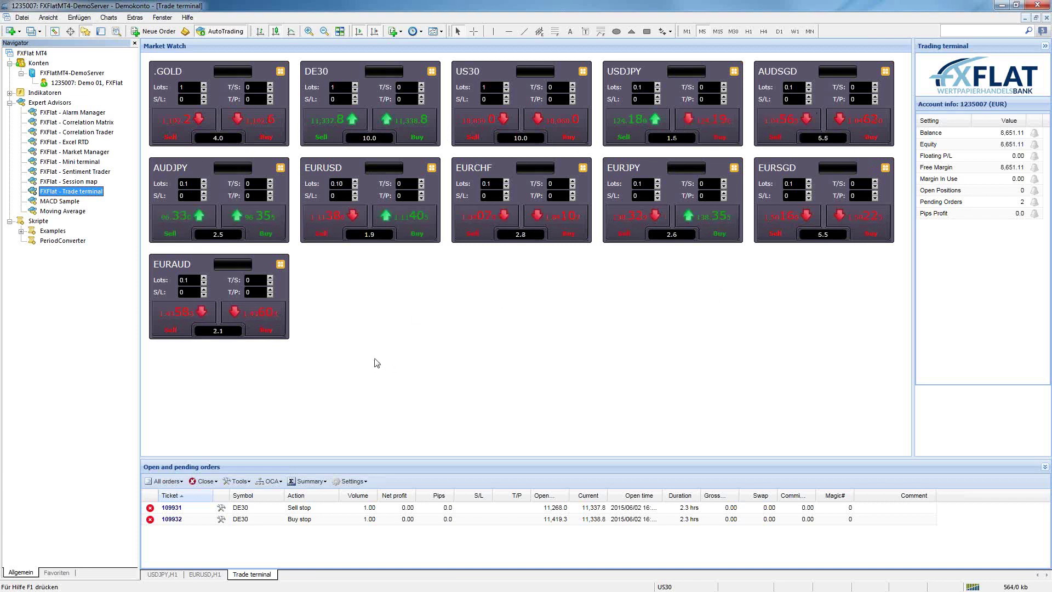
# Show the market overview and add the symbol GBPAUD at the end of its list.
pyautogui.click(54, 32)
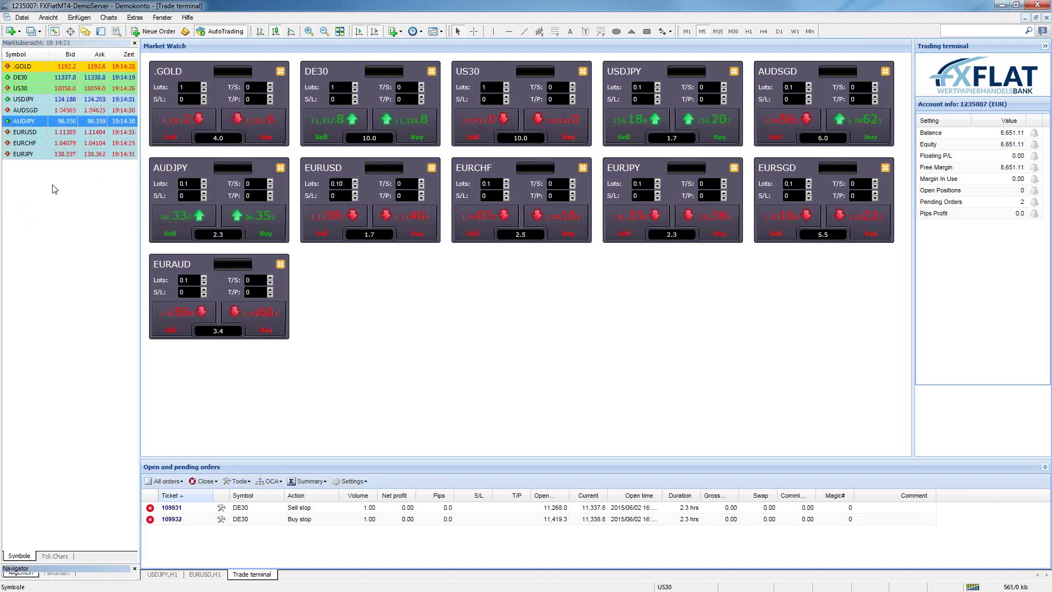
pyautogui.click(27, 164)
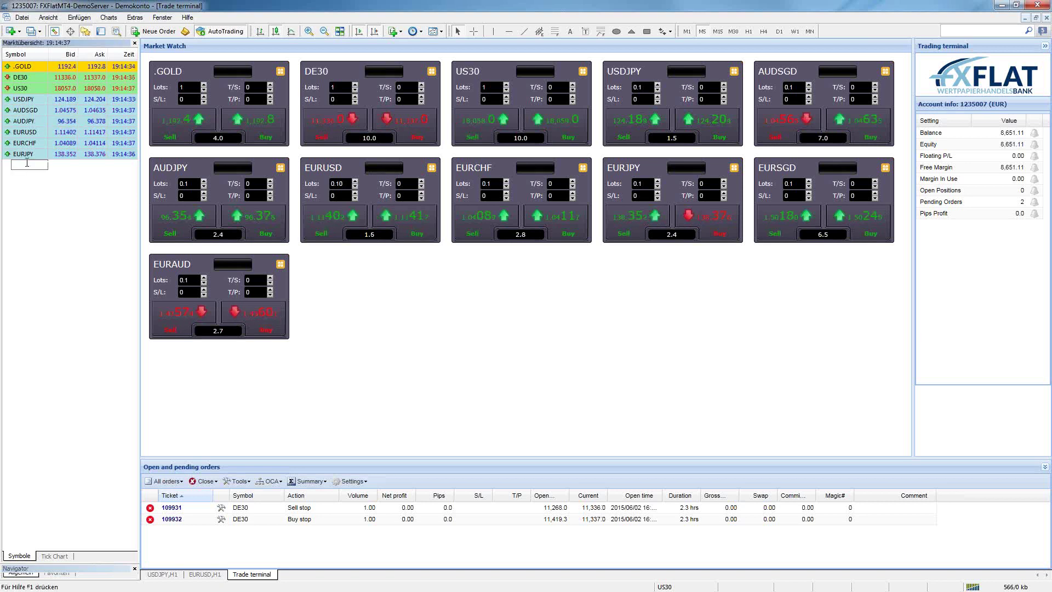
pyautogui.write('GBPAUD')
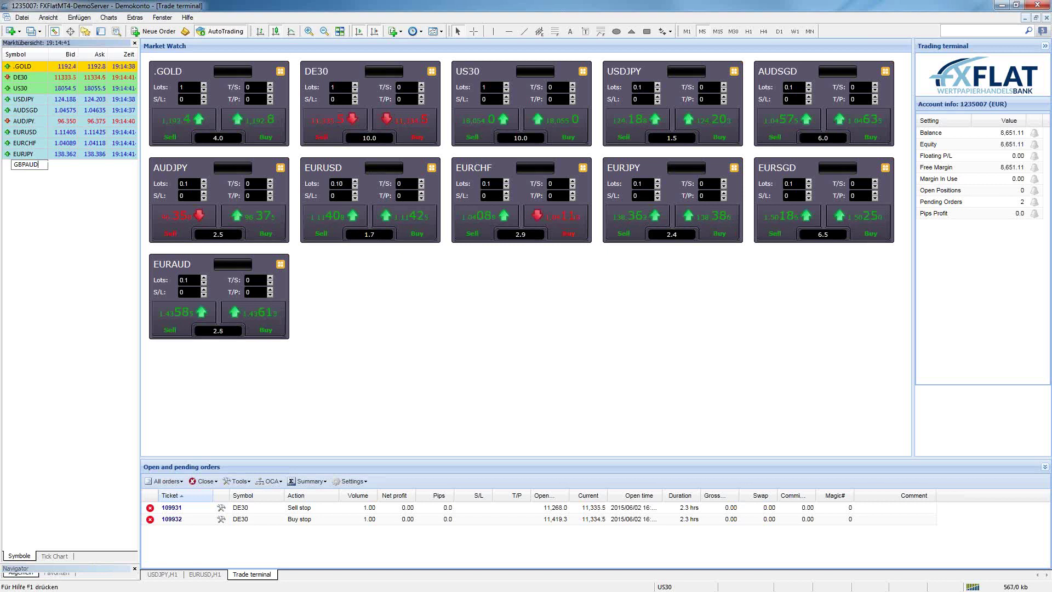
pyautogui.press('Return')
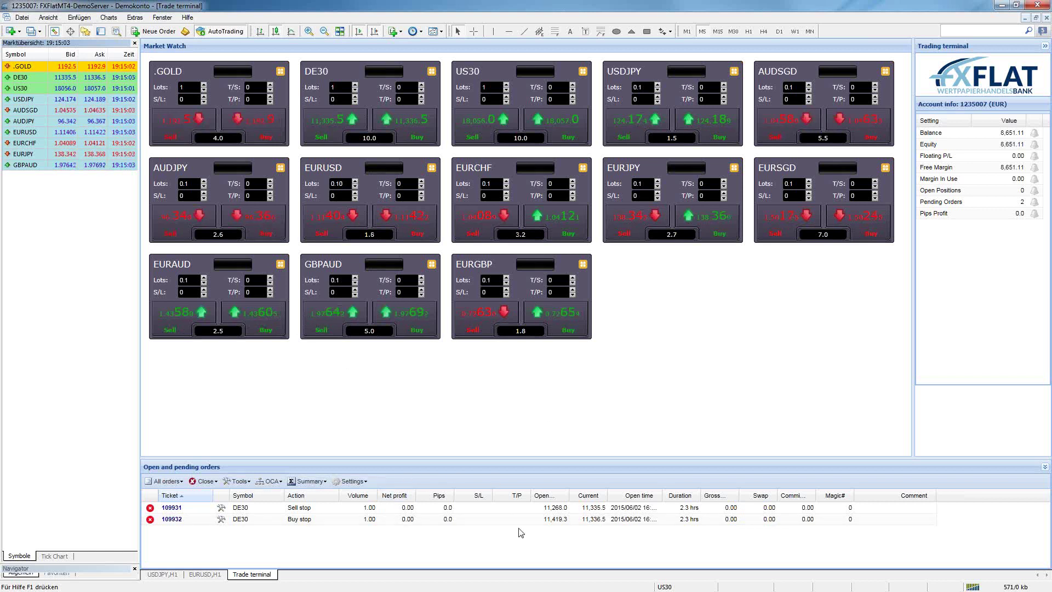
# View the USDJPY chart and the standard terminal's order list, hide that list, and return to the Trade terminal.
pyautogui.click(174, 574)
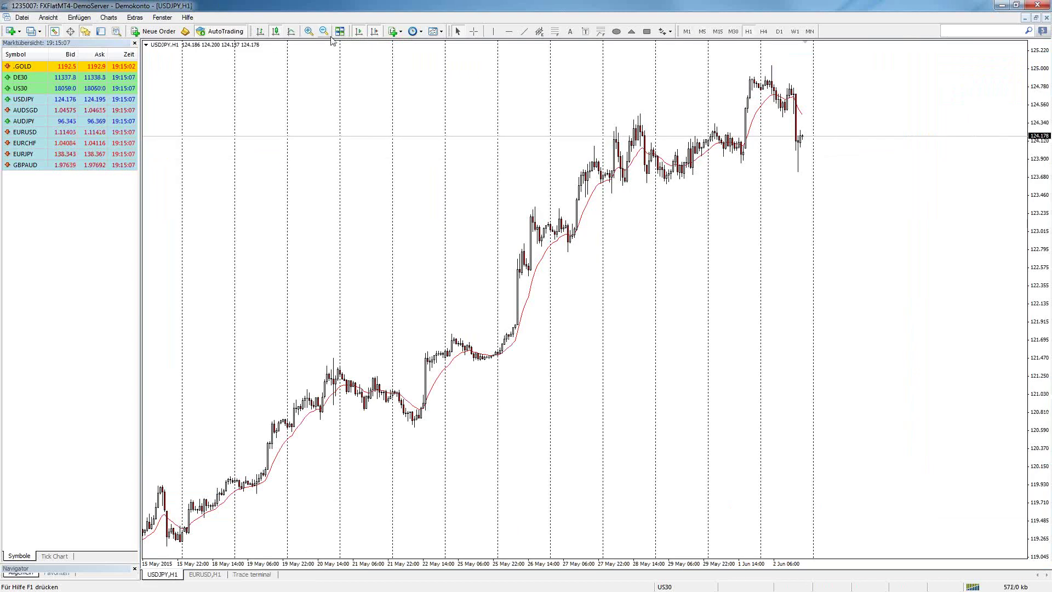
pyautogui.click(101, 31)
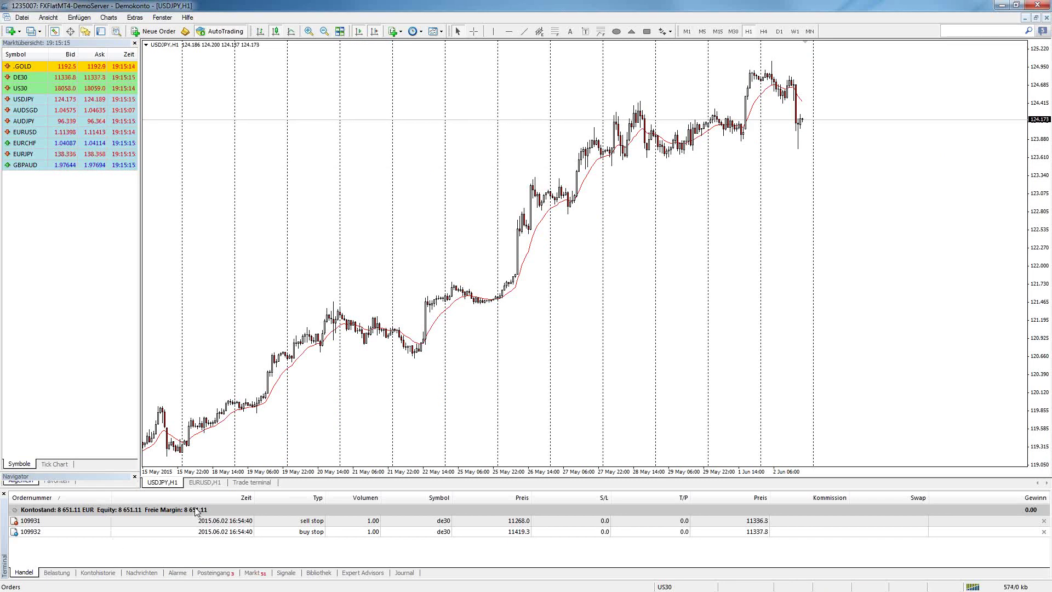
pyautogui.click(102, 31)
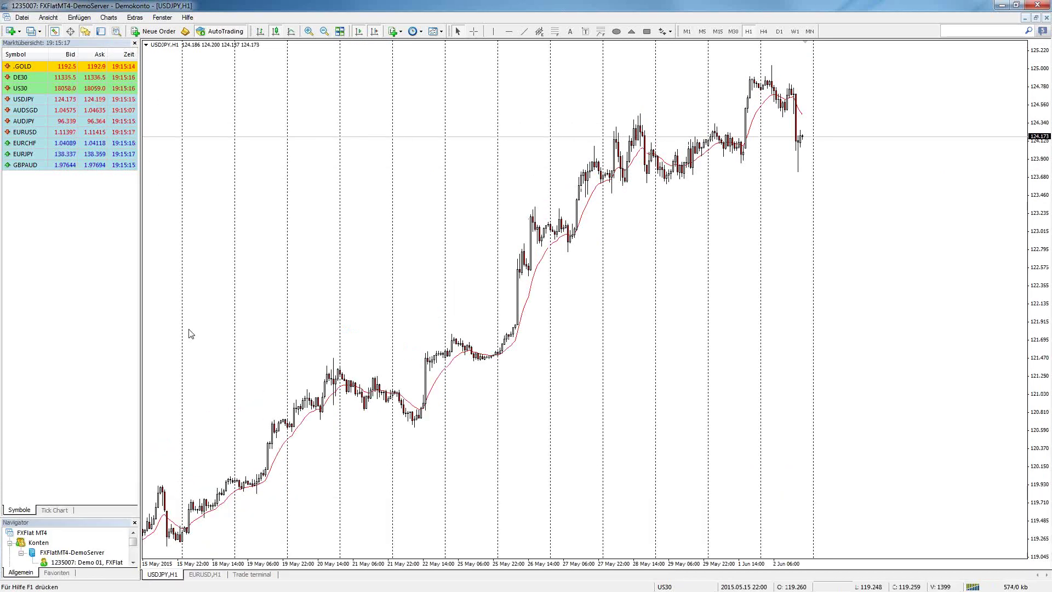
pyautogui.click(255, 575)
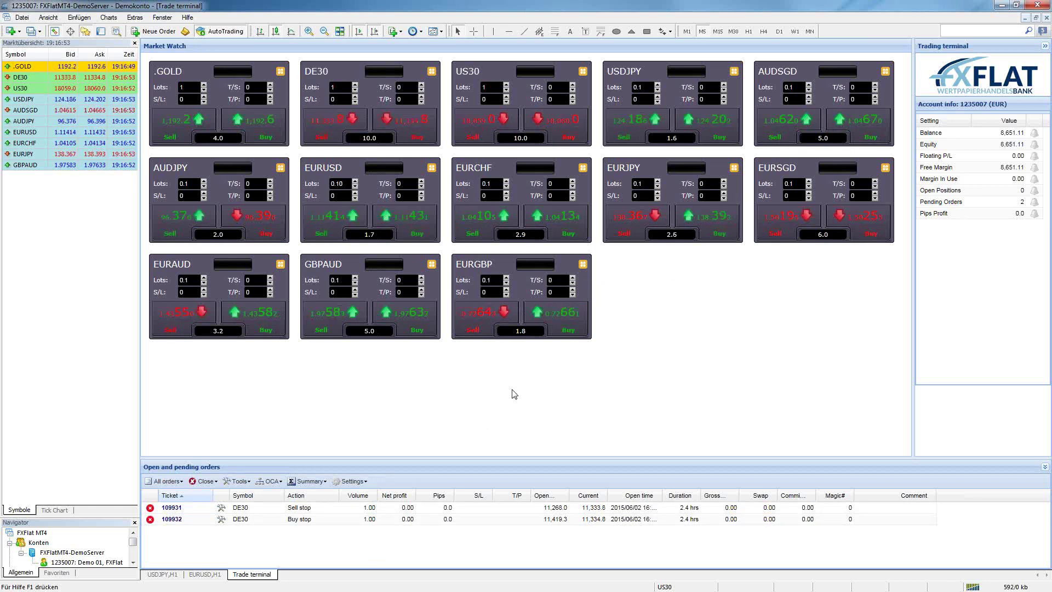
# Enlarge the Navigator and attach the FXFlat - Mini terminal expert to the EURUSD H1 chart with live trading allowed.
pyautogui.click(202, 574)
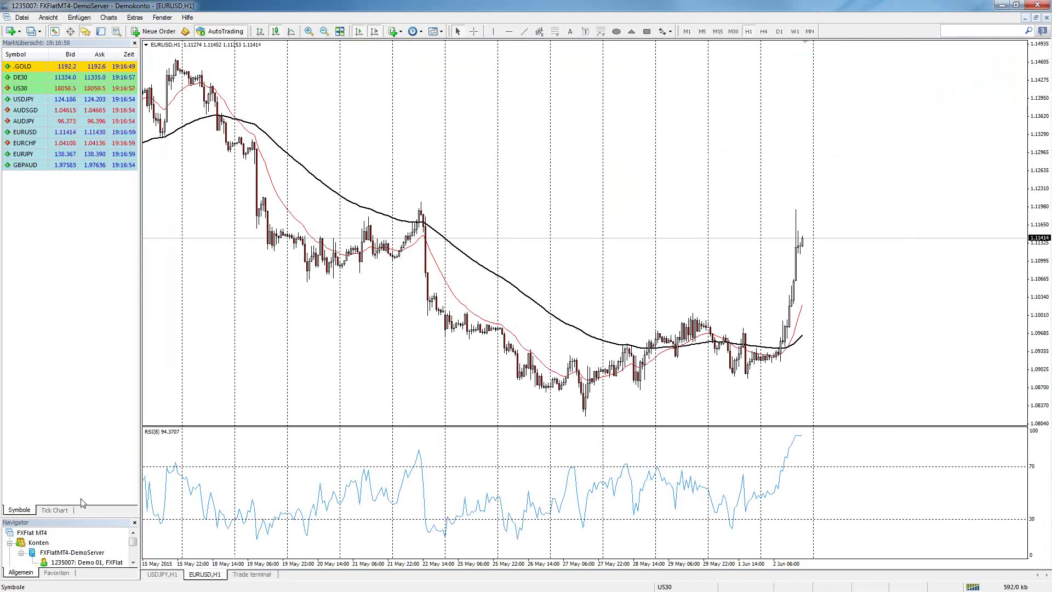
pyautogui.moveTo(85, 516); pyautogui.dragTo(84, 315)
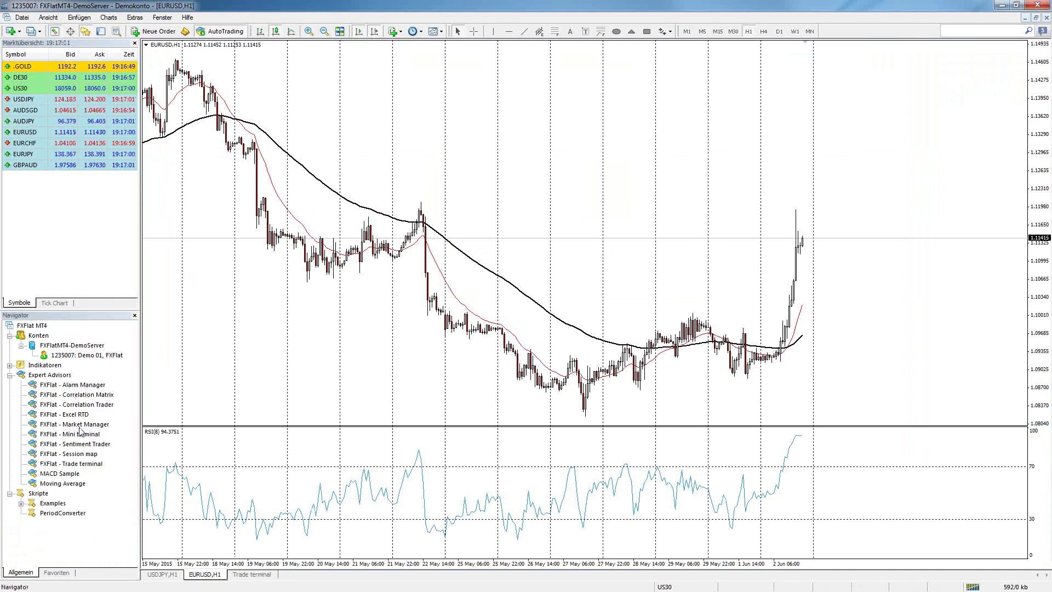
pyautogui.moveTo(80, 438); pyautogui.dragTo(337, 292)
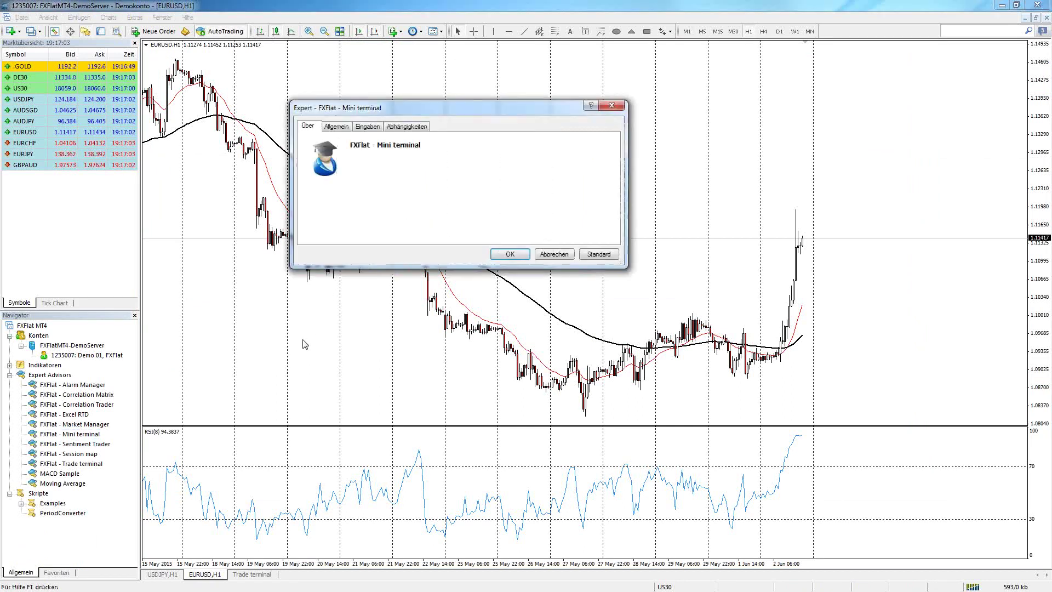
pyautogui.click(510, 254)
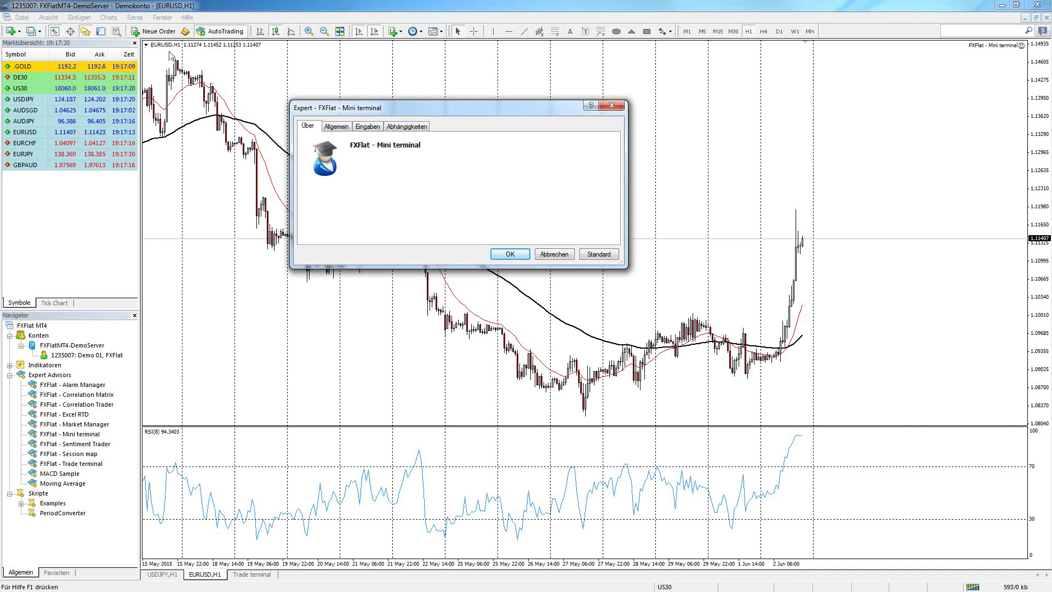
pyautogui.click(511, 255)
pyautogui.click(344, 130)
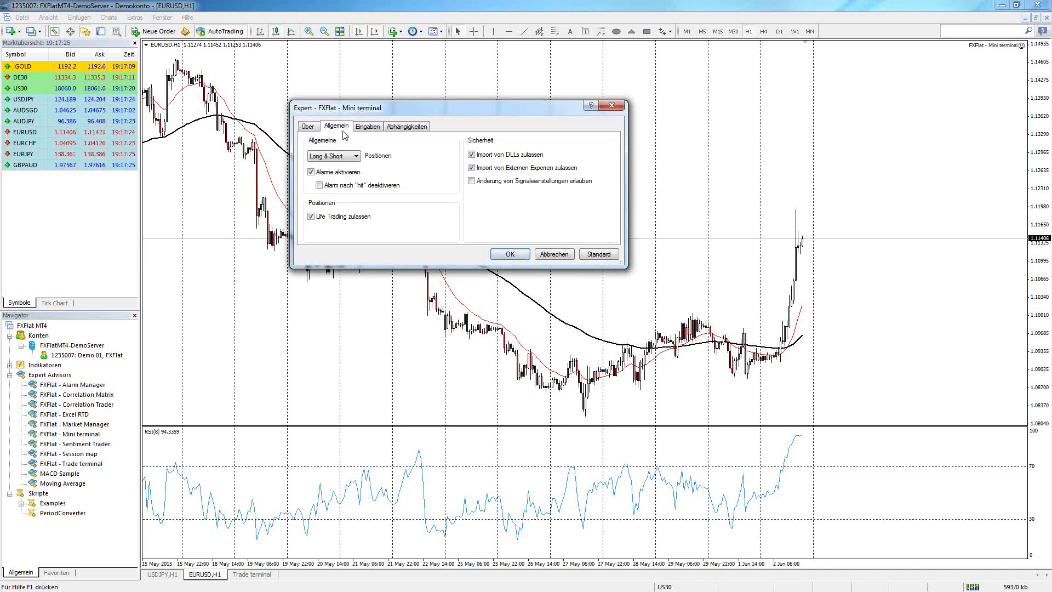
pyautogui.click(505, 255)
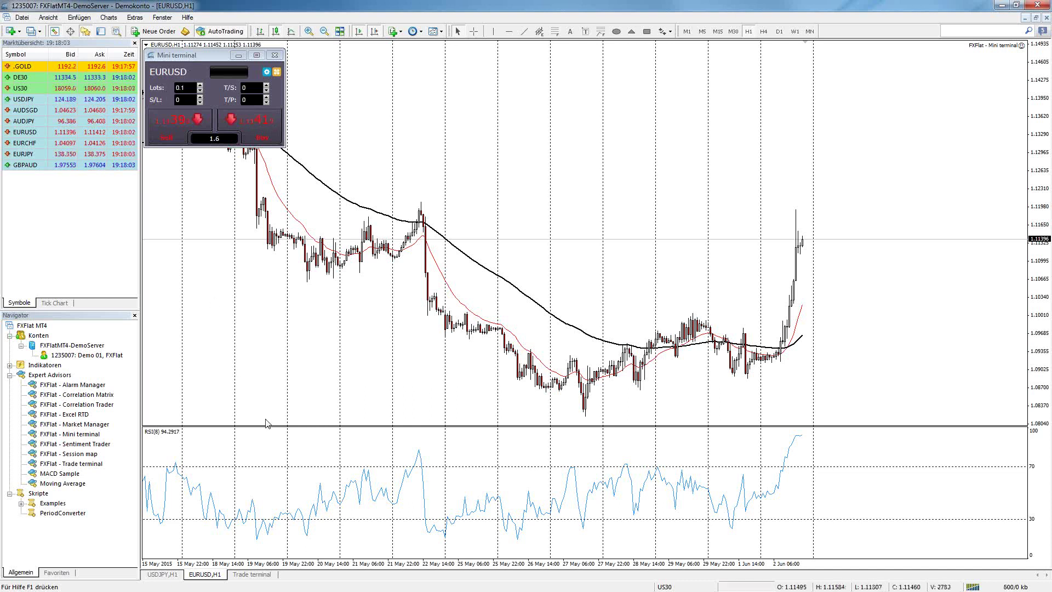
# Restore the chart windows to see USDJPY and EURUSD side by side, and show the one-click trading controls on USDJPY.
pyautogui.click(176, 574)
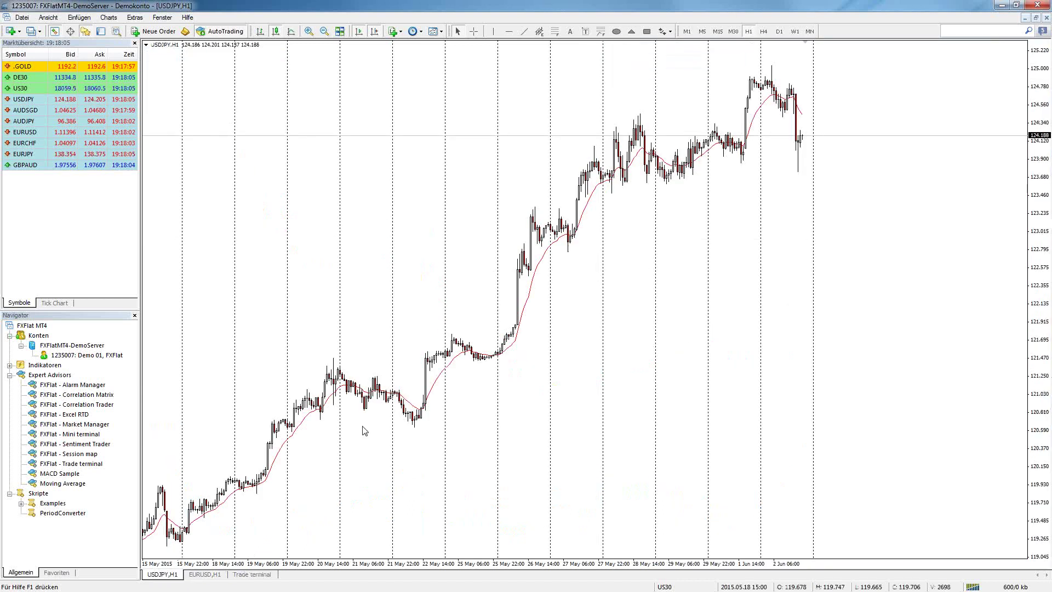
pyautogui.click(1037, 18)
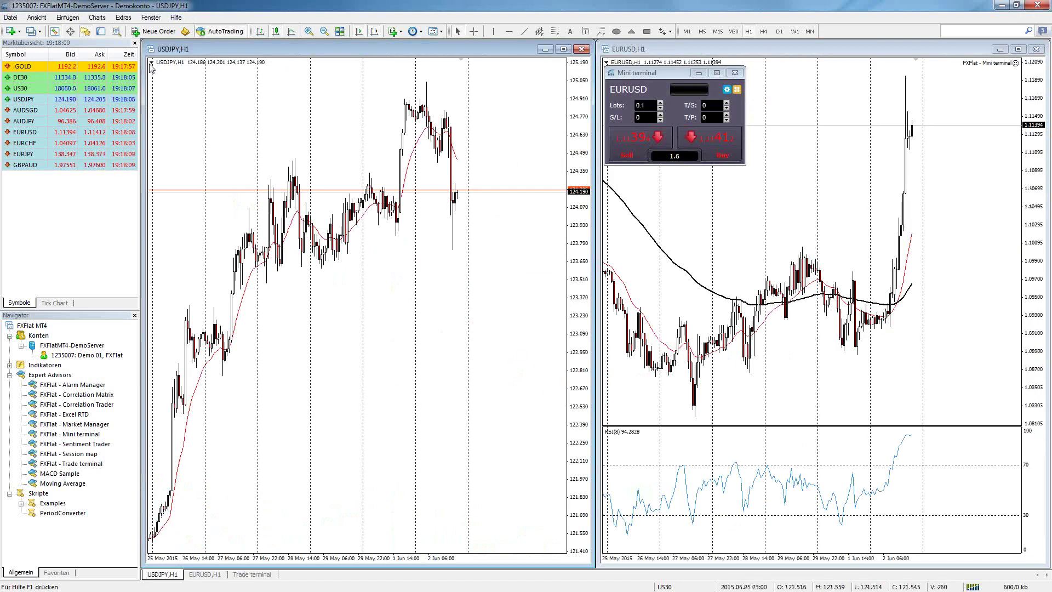
pyautogui.click(150, 62)
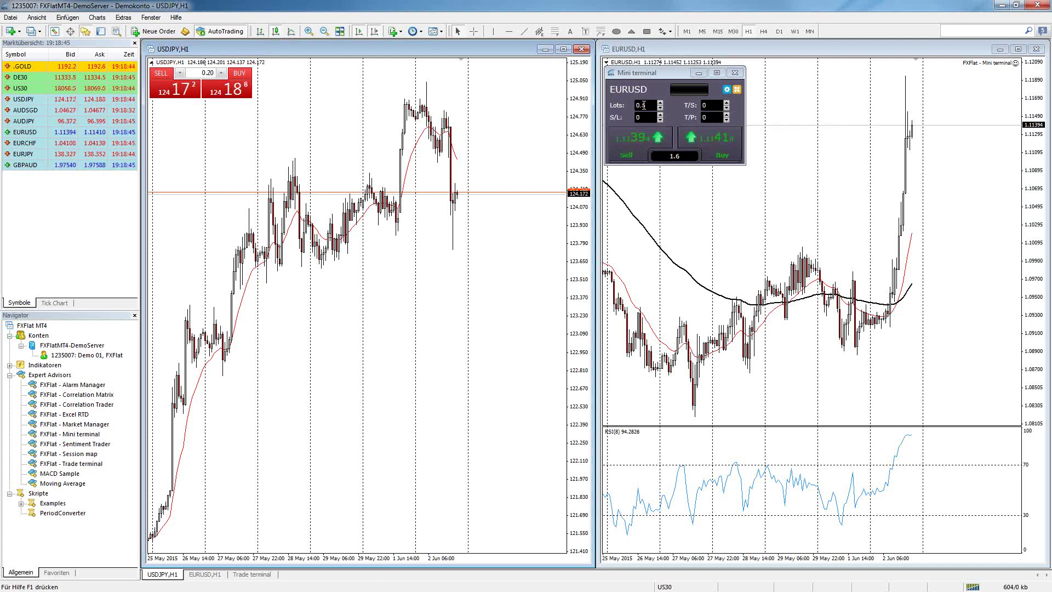
# Buy 0.30 lots of EURUSD from the mini terminal, confirm the order, and close that position from its chart line.
pyautogui.click(661, 105)
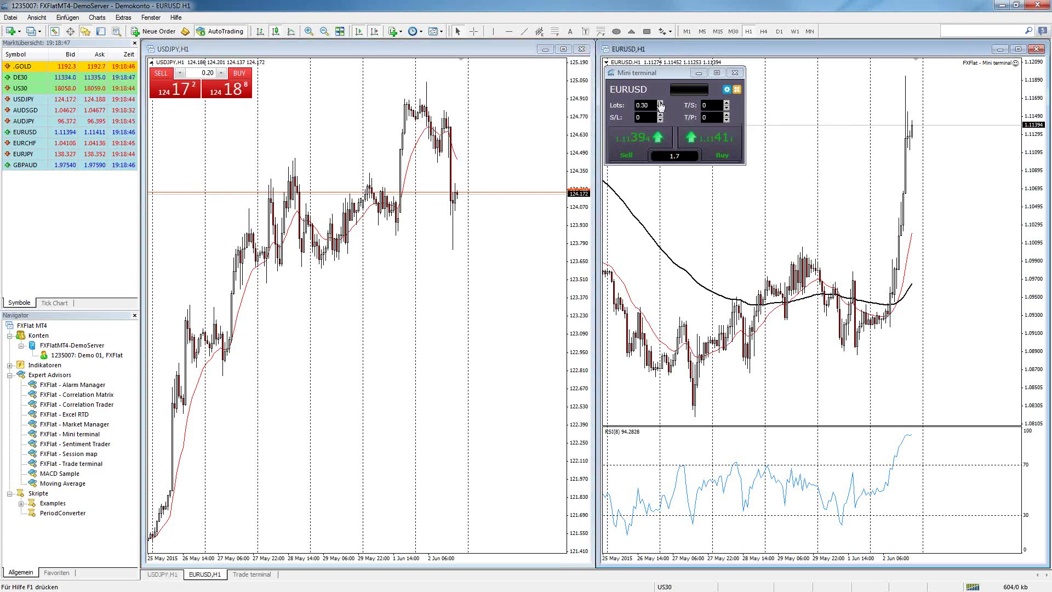
pyautogui.click(720, 150)
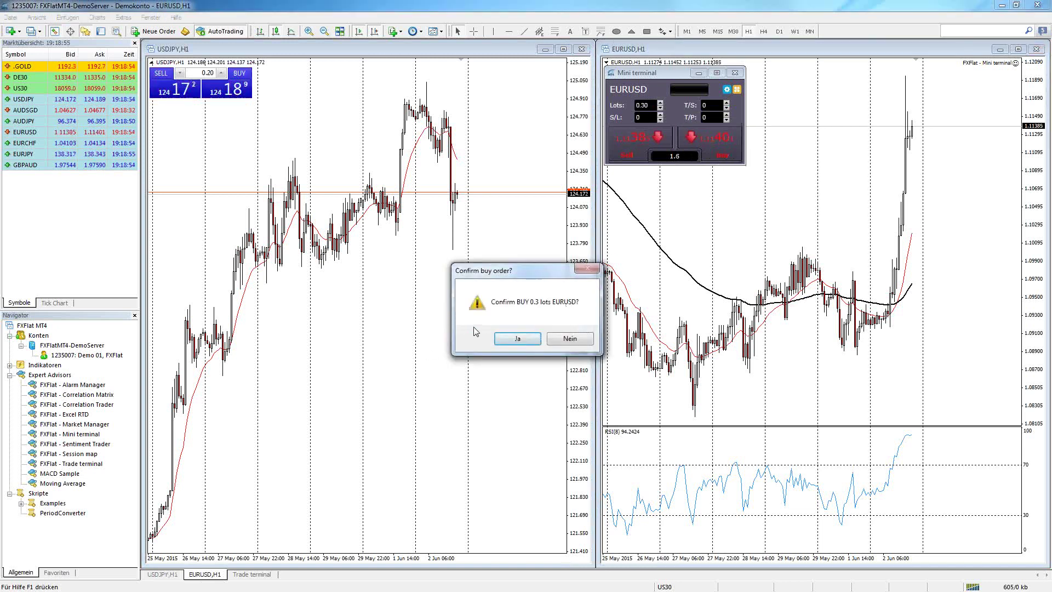
pyautogui.click(509, 340)
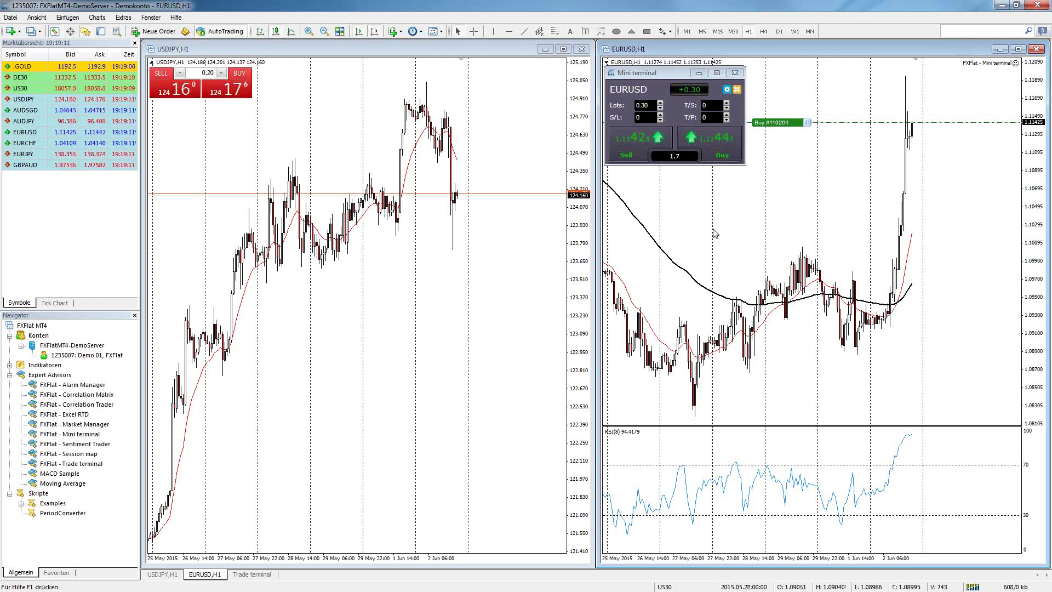
pyautogui.rightClick(834, 122)
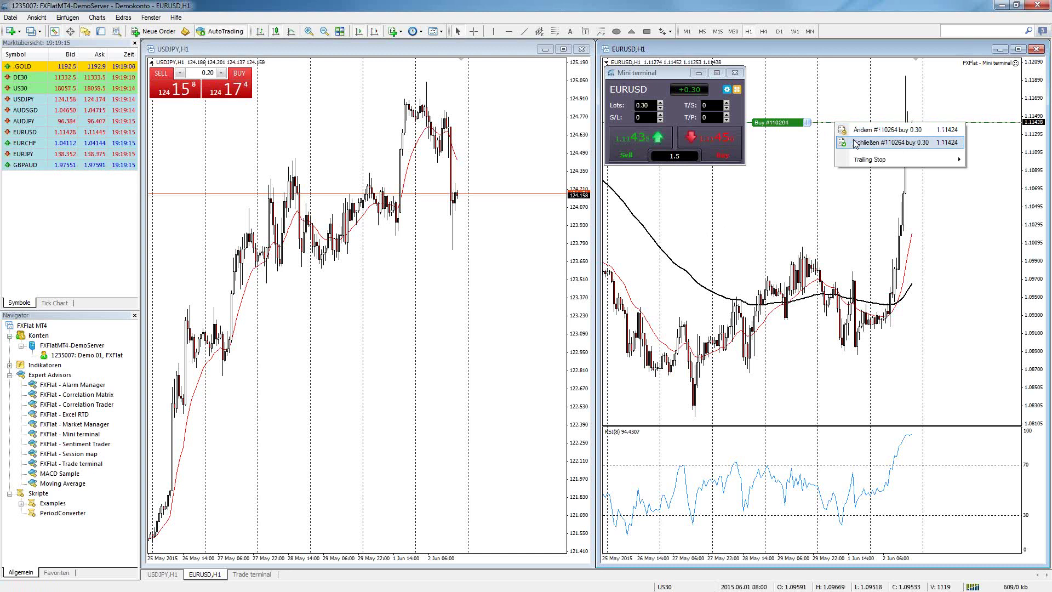
pyautogui.click(856, 143)
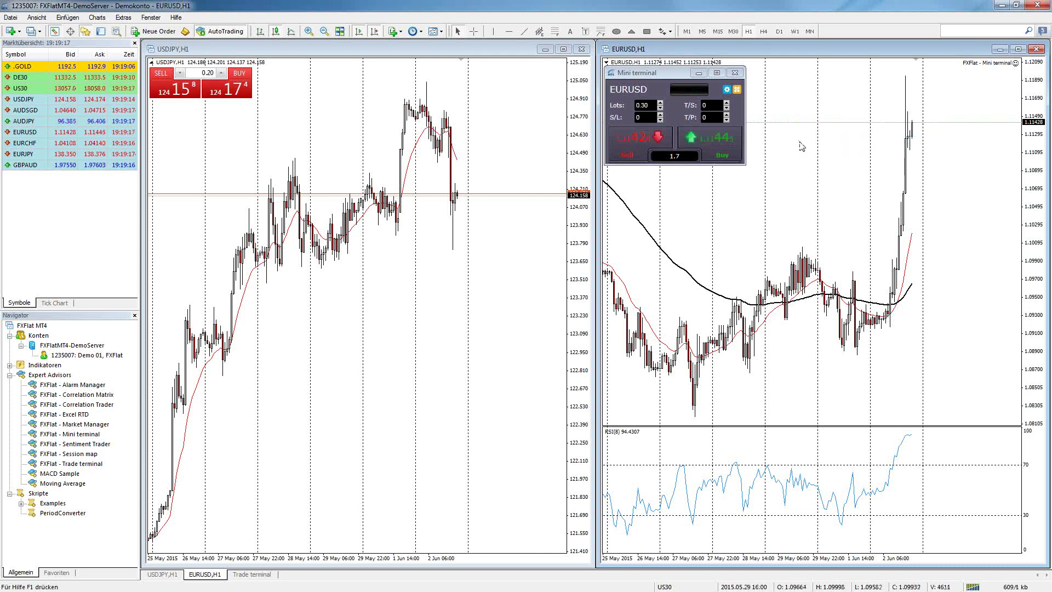
# Turn off confirmation of quick-buy and quick-sell orders in the mini terminal settings, save them, and buy 0.30 lots of EURUSD.
pyautogui.click(727, 91)
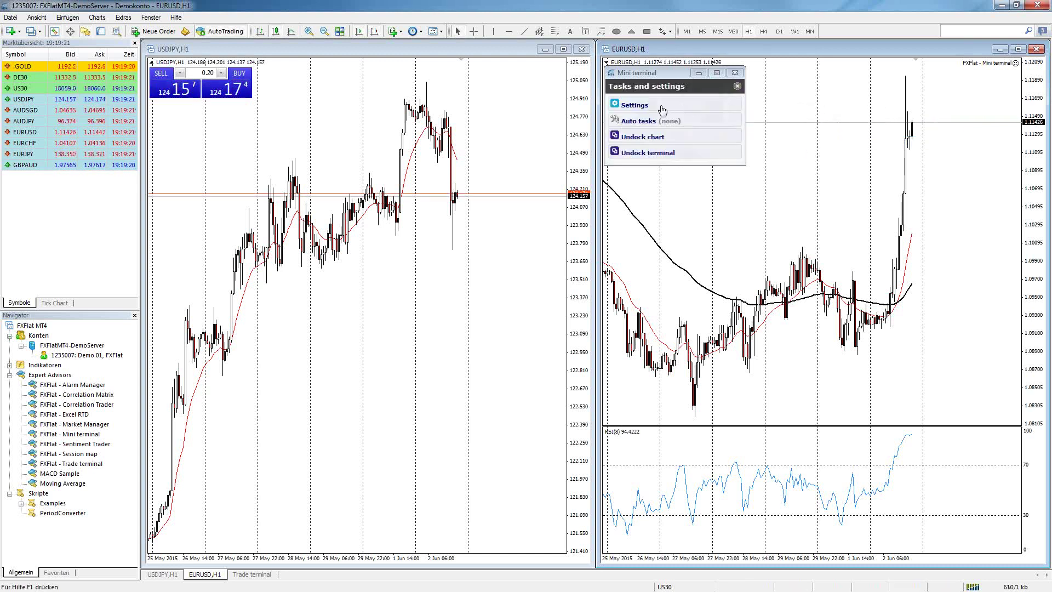
pyautogui.click(634, 105)
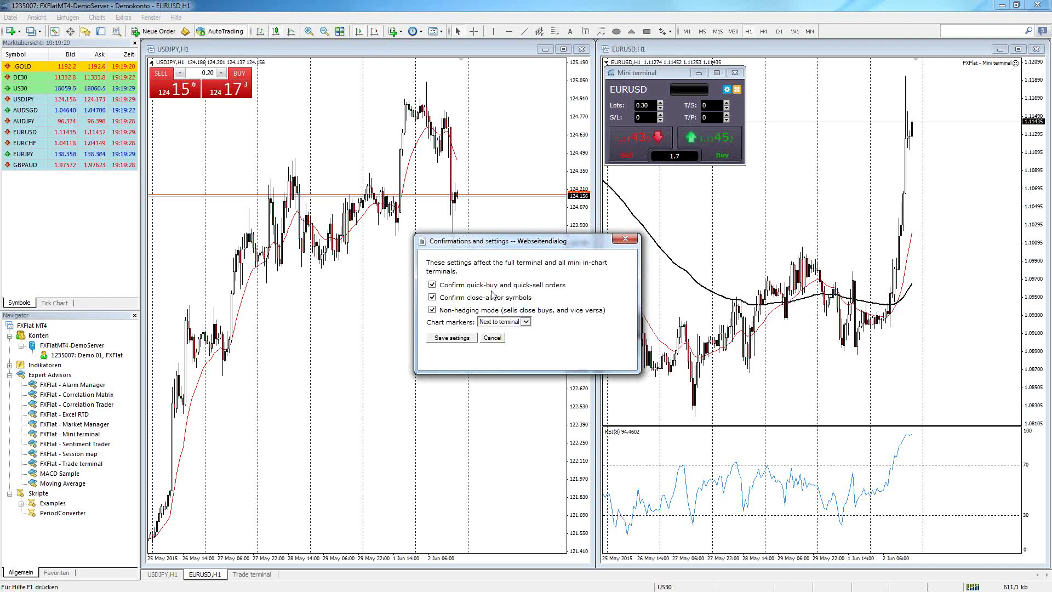
pyautogui.click(434, 286)
pyautogui.click(452, 338)
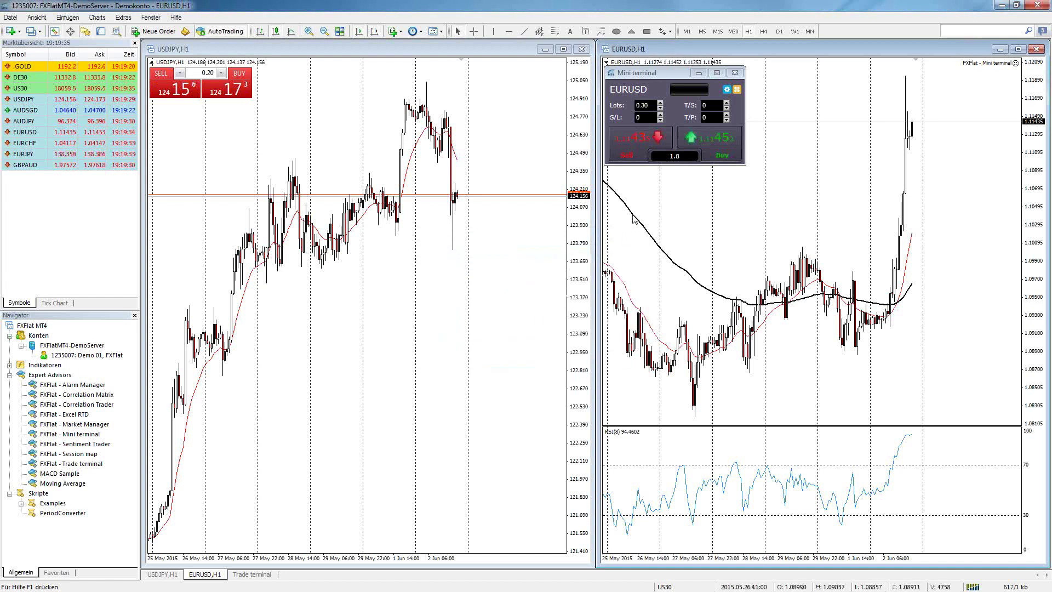
pyautogui.click(708, 147)
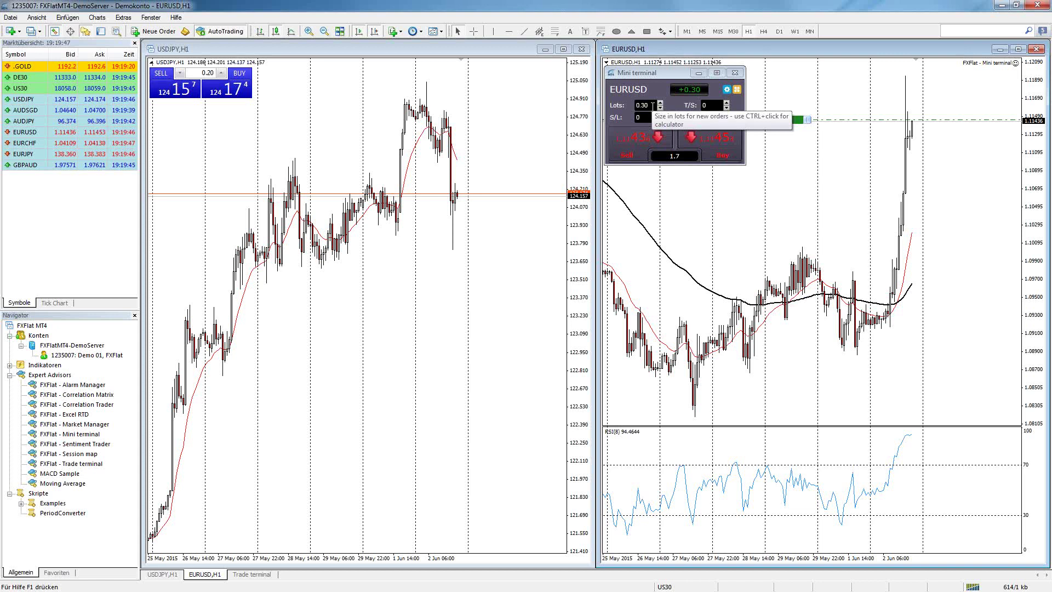
# Maximize the EURUSD chart and open the details of the 0.30-lot buy order from its chart marker.
pyautogui.click(1017, 49)
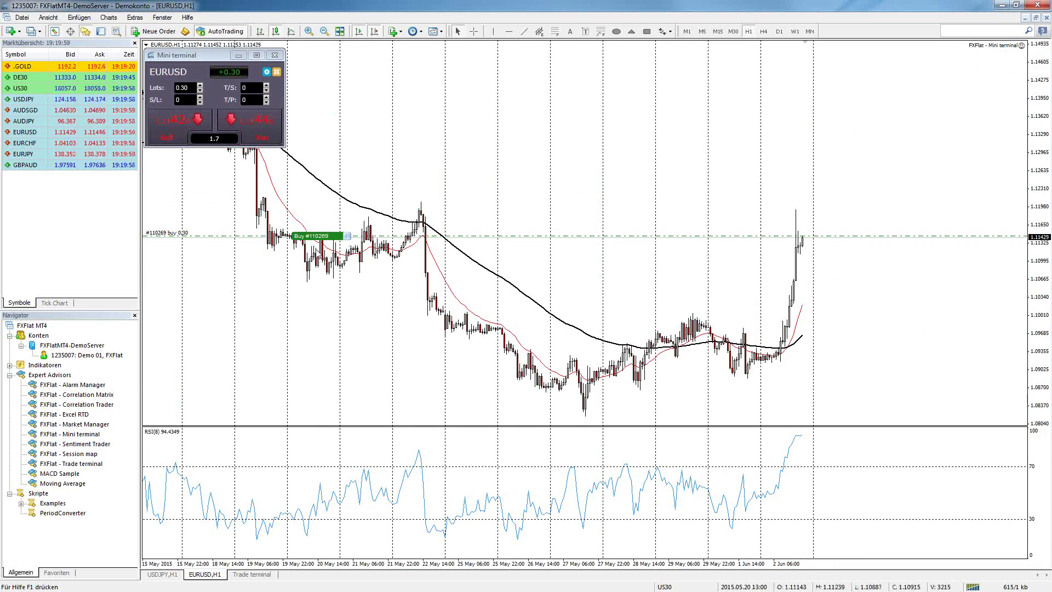
pyautogui.moveTo(325, 239)
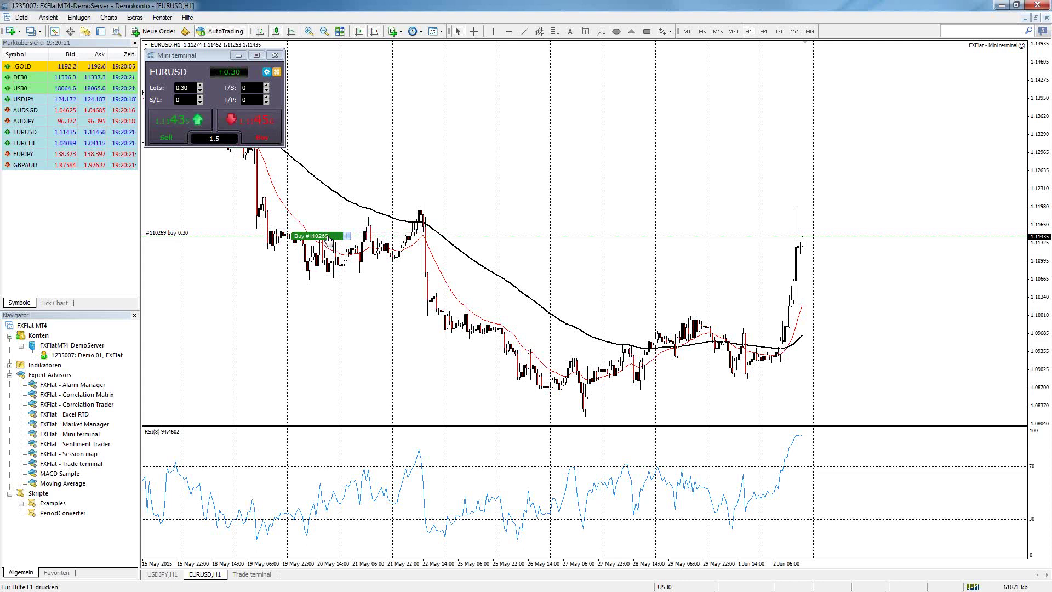
pyautogui.click(346, 235)
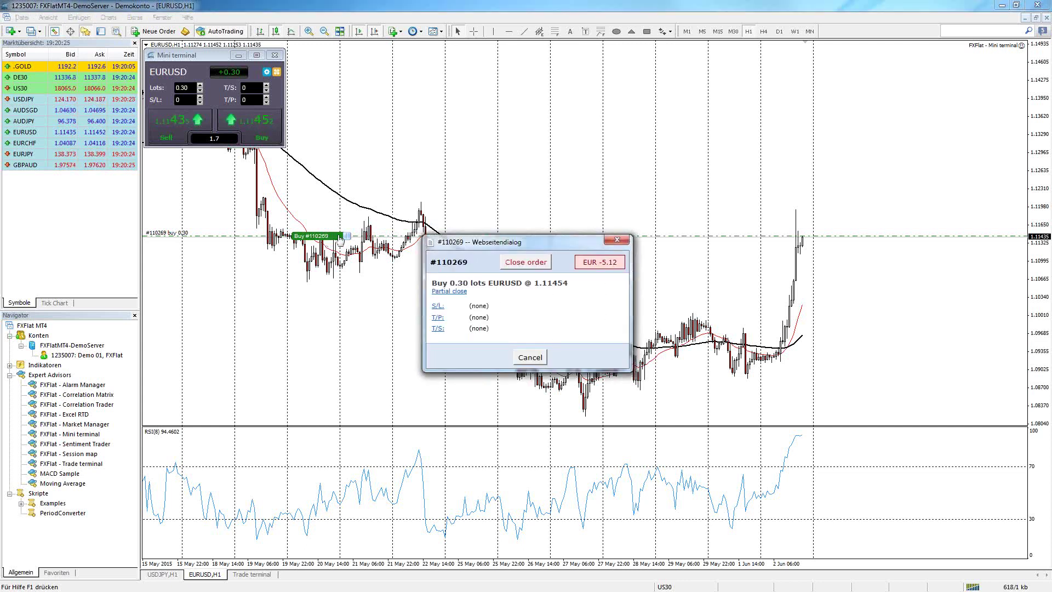
pyautogui.moveTo(490, 245); pyautogui.dragTo(499, 119)
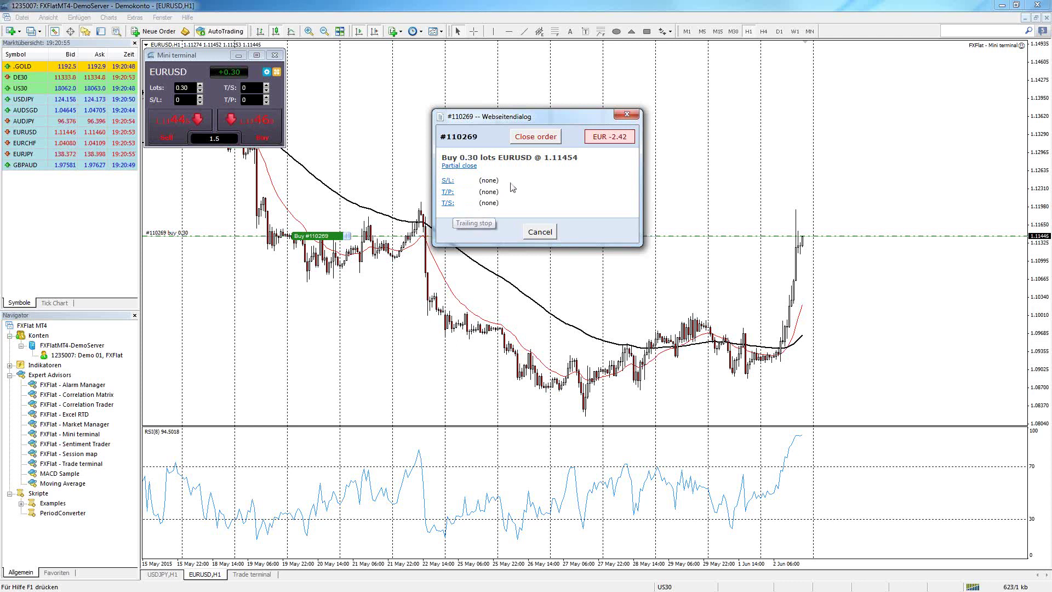
# Set a fixed-price stop-loss of 1,10905 on the EURUSD buy order.
pyautogui.click(448, 181)
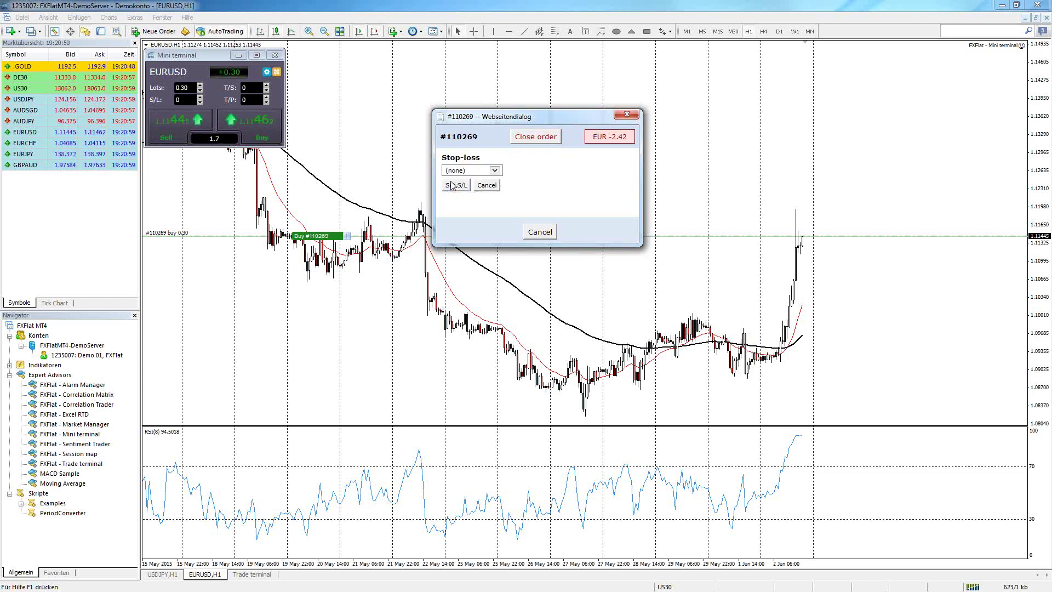
pyautogui.click(476, 172)
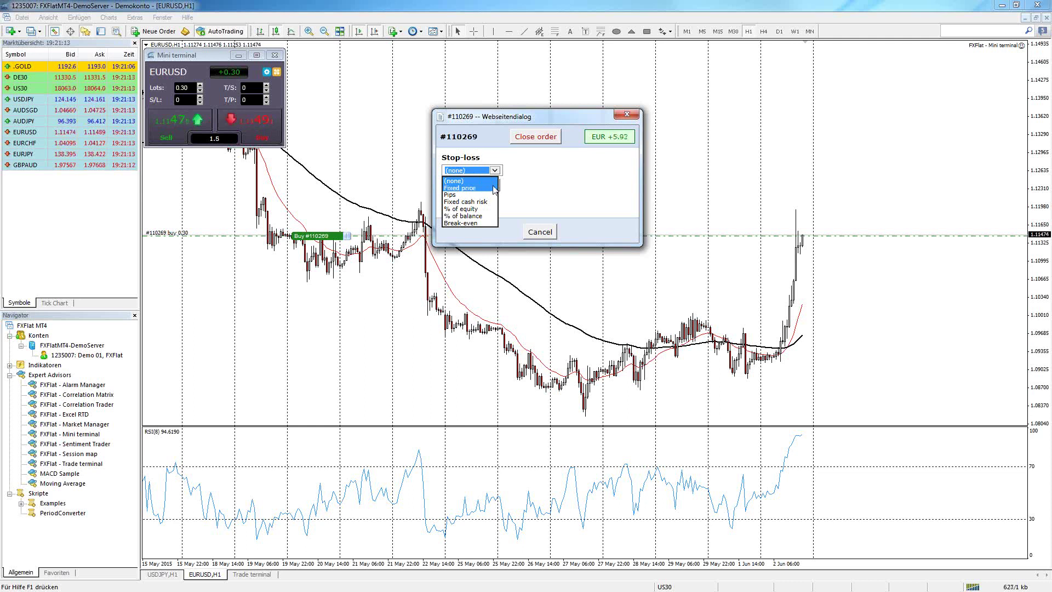
pyautogui.click(495, 188)
pyautogui.click(514, 173)
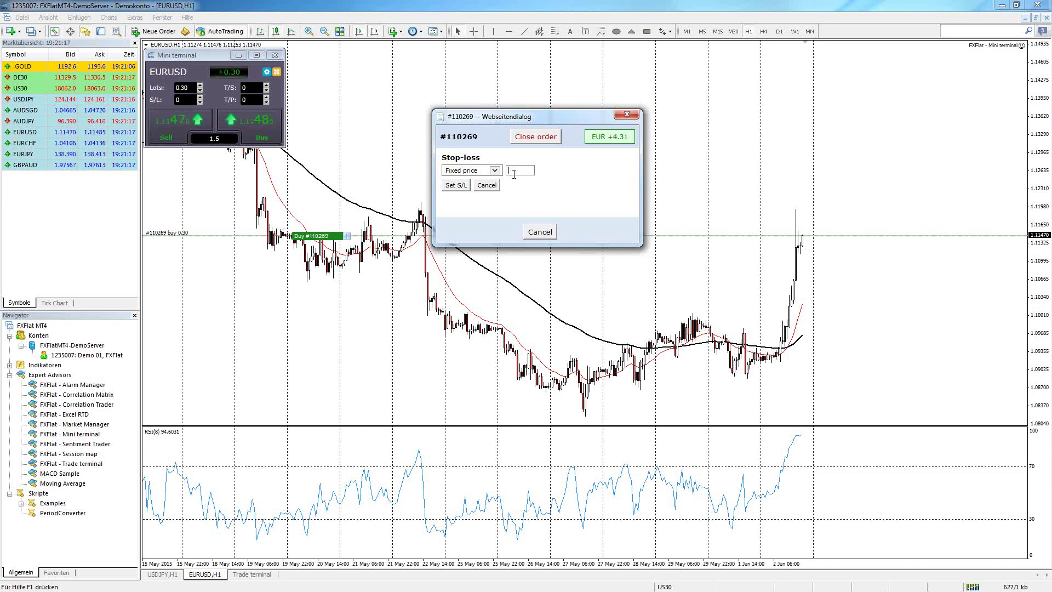
pyautogui.write('1')
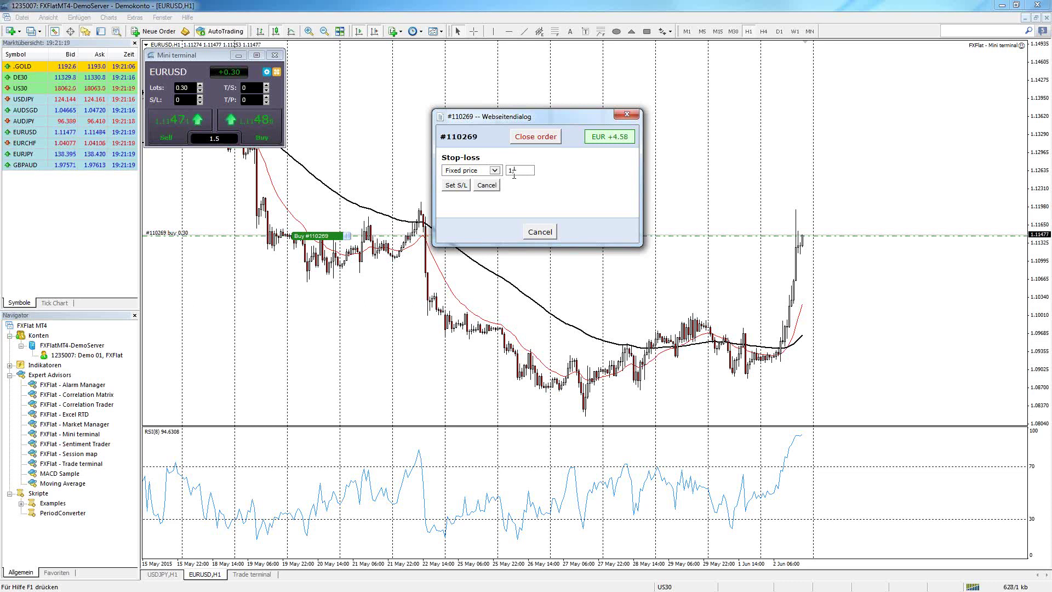
pyautogui.write('.10905')
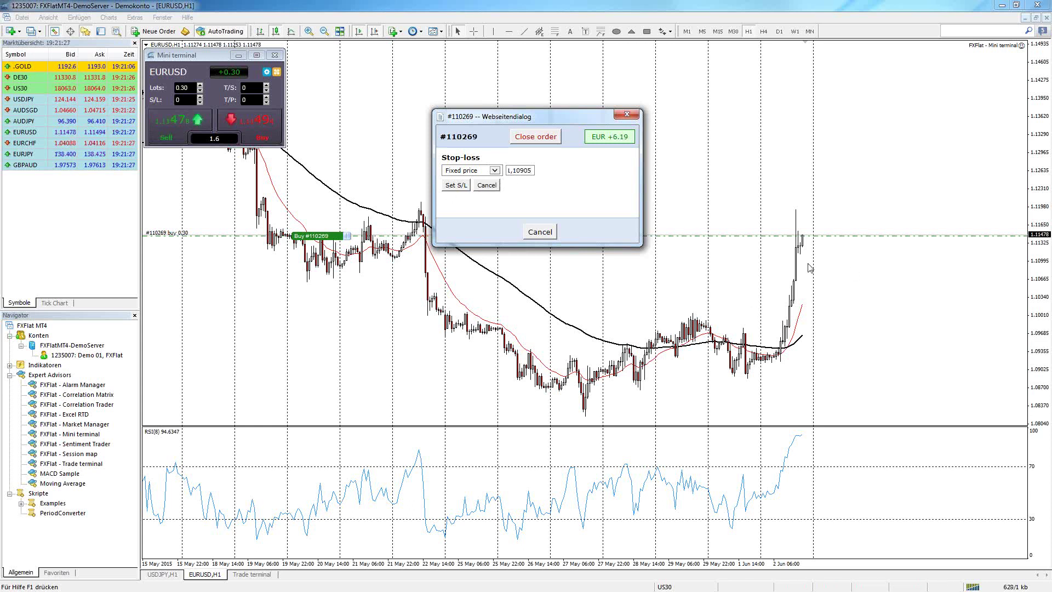
pyautogui.click(455, 186)
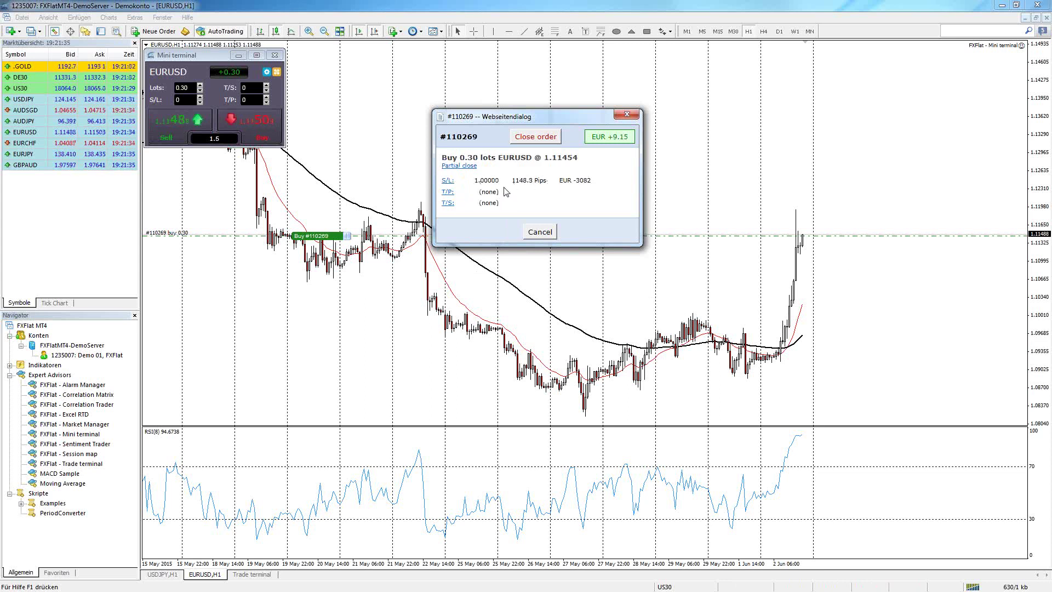
pyautogui.click(646, 229)
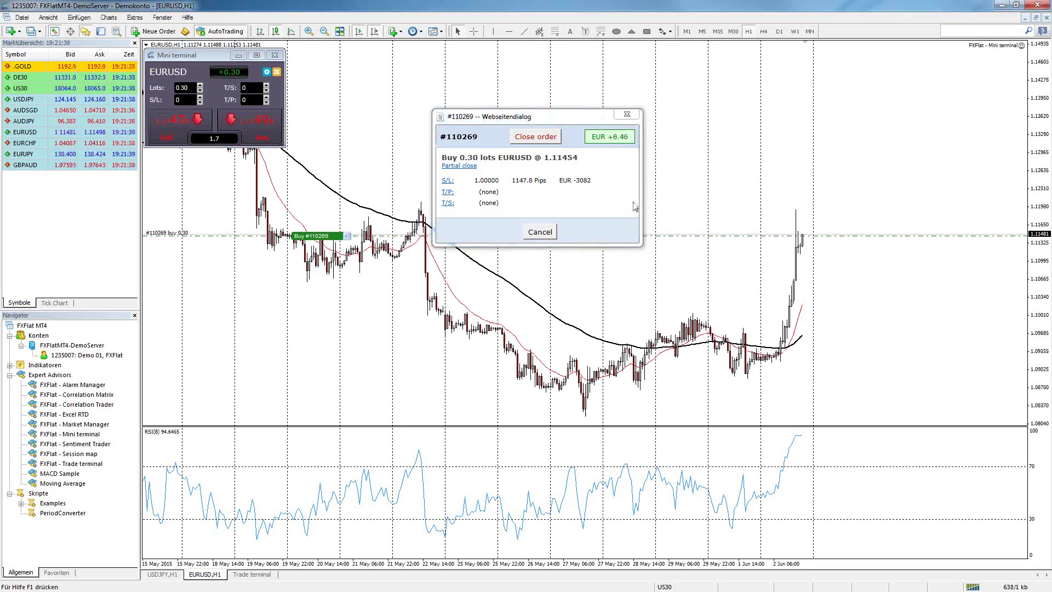
# Set a pips-based take-profit on the buy order with a target price of 1.11701.
pyautogui.click(449, 191)
pyautogui.click(479, 170)
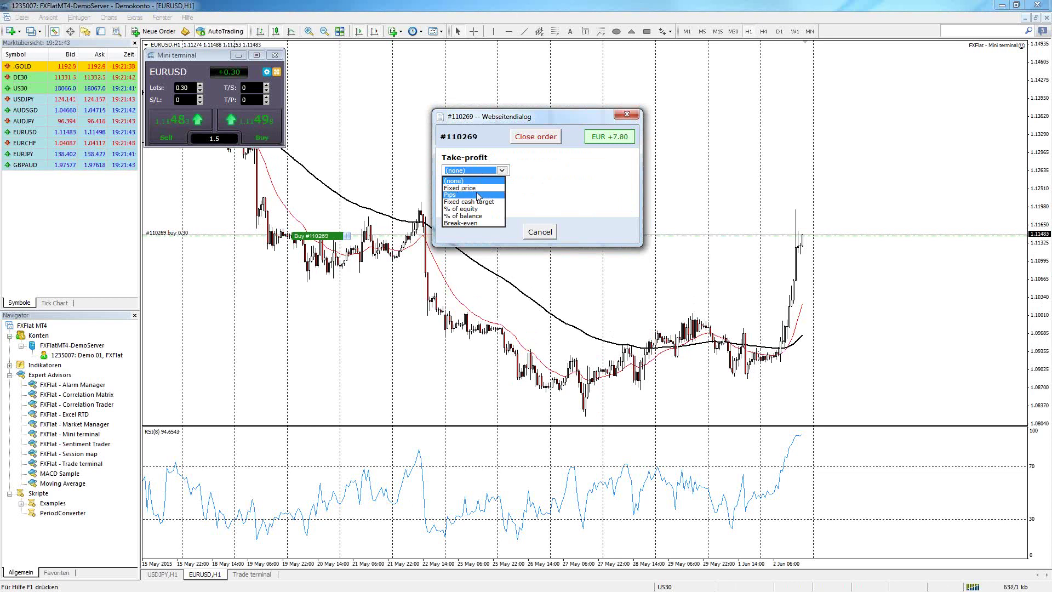
pyautogui.click(478, 195)
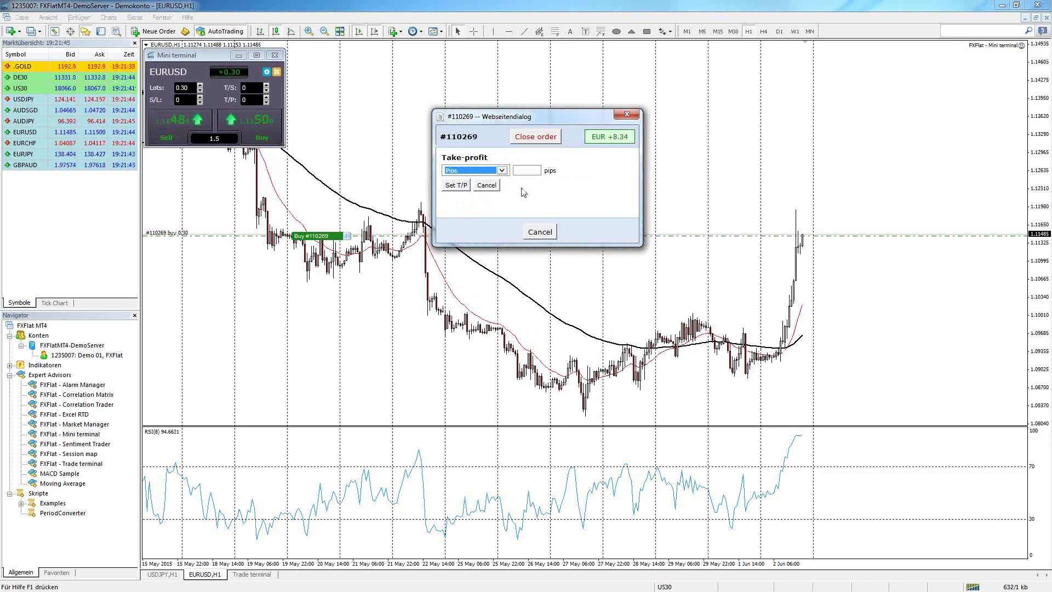
pyautogui.click(524, 172)
pyautogui.write('60')
pyautogui.click(459, 185)
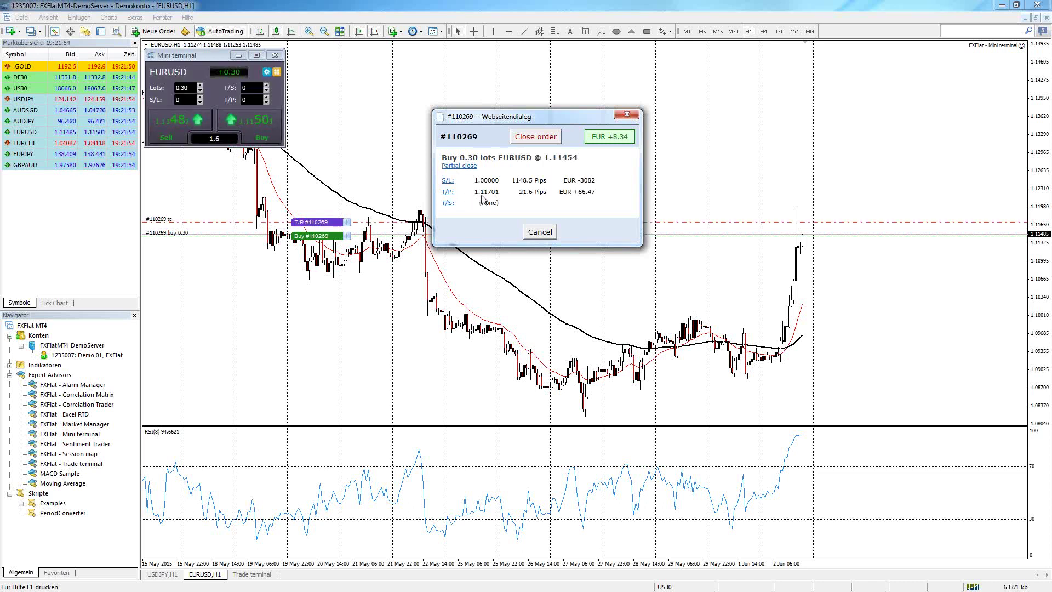
# Correct the buy order's fixed stop-loss price to 1.10905 and partially close the order by 0.1 lots.
pyautogui.click(448, 181)
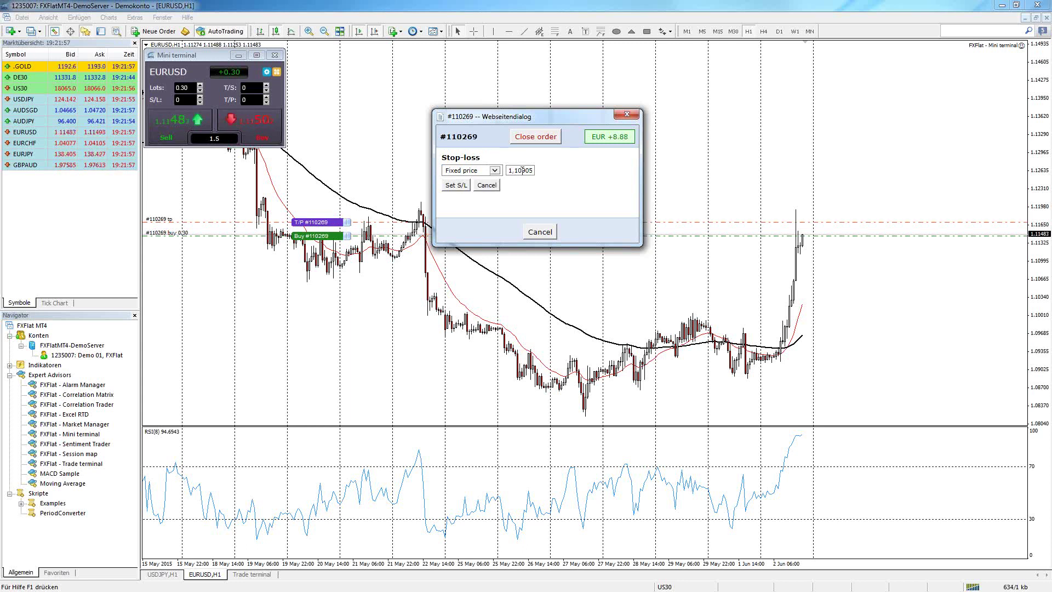
pyautogui.press('BackSpace')
pyautogui.write('.')
pyautogui.click(455, 185)
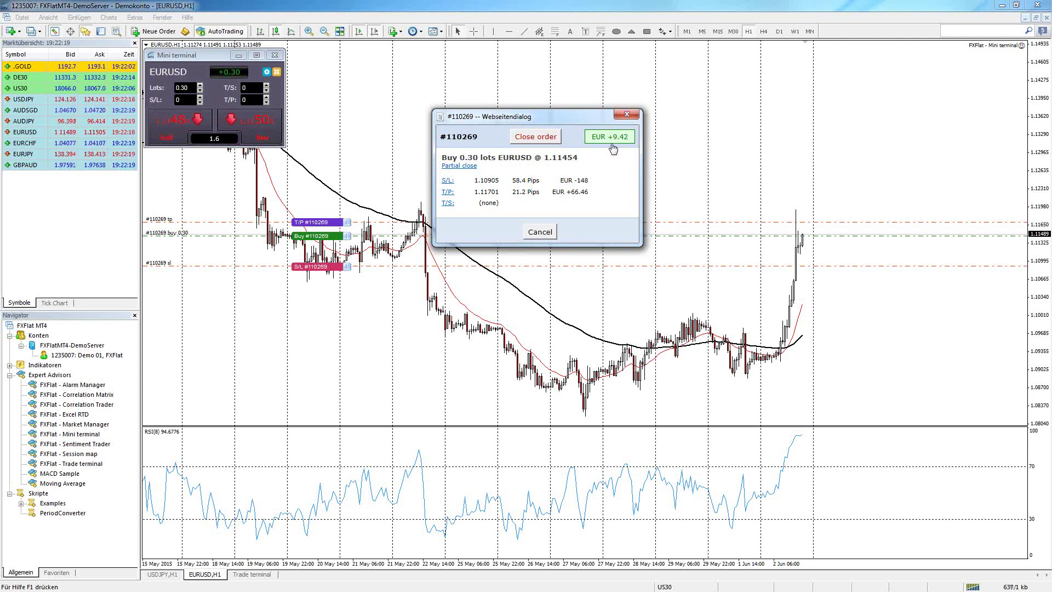
pyautogui.click(475, 166)
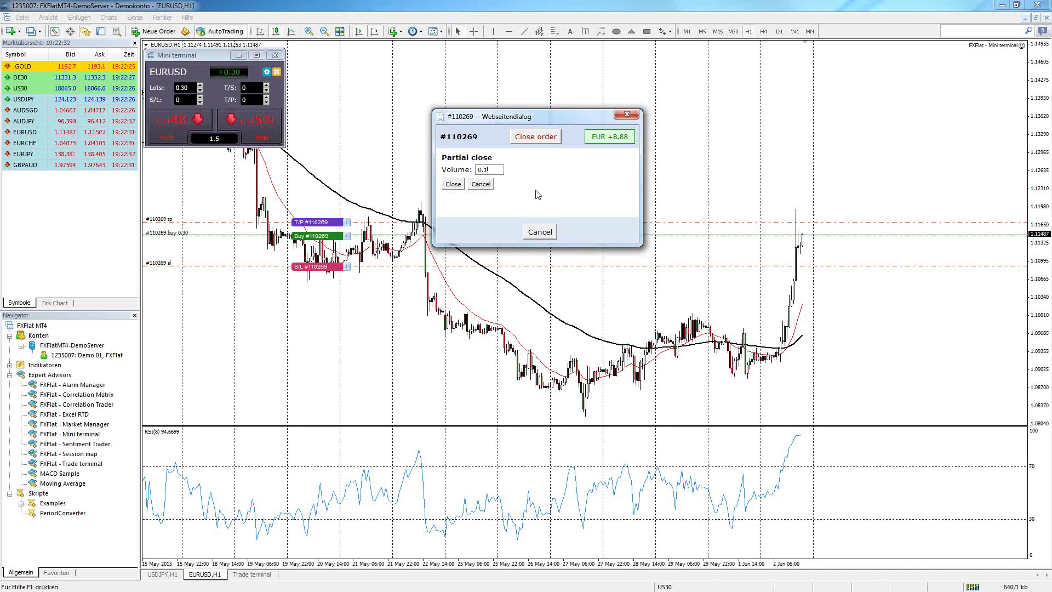
pyautogui.click(454, 184)
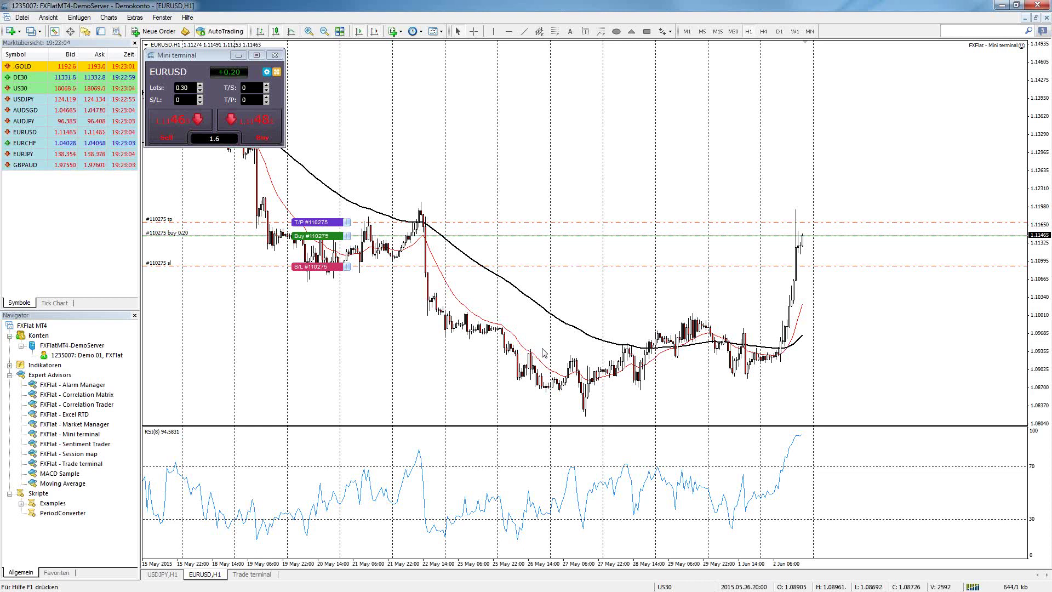
# Show the mini terminal's quick position actions and reverse the 0.20-lot EURUSD buy position.
pyautogui.click(232, 77)
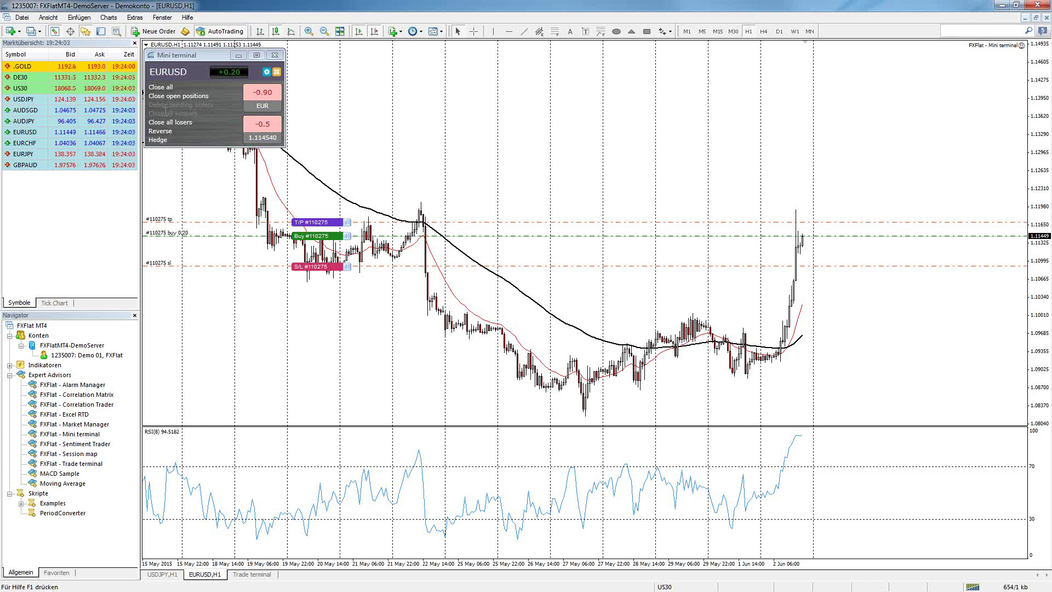
pyautogui.click(186, 122)
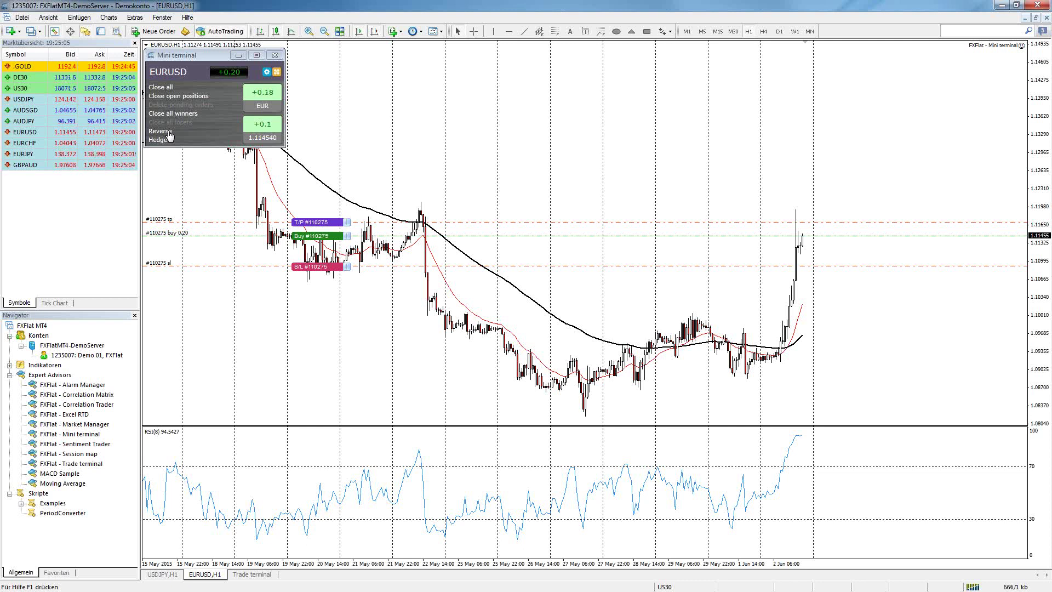
pyautogui.click(169, 134)
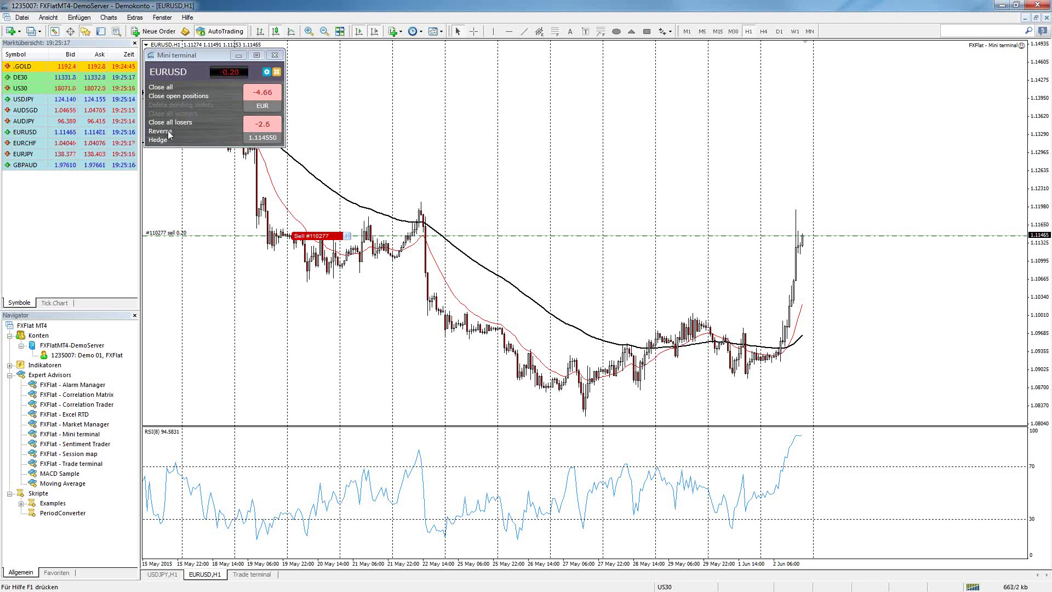
# View the reversed sell order's details and the new-order form, closing both without changes.
pyautogui.moveTo(321, 239)
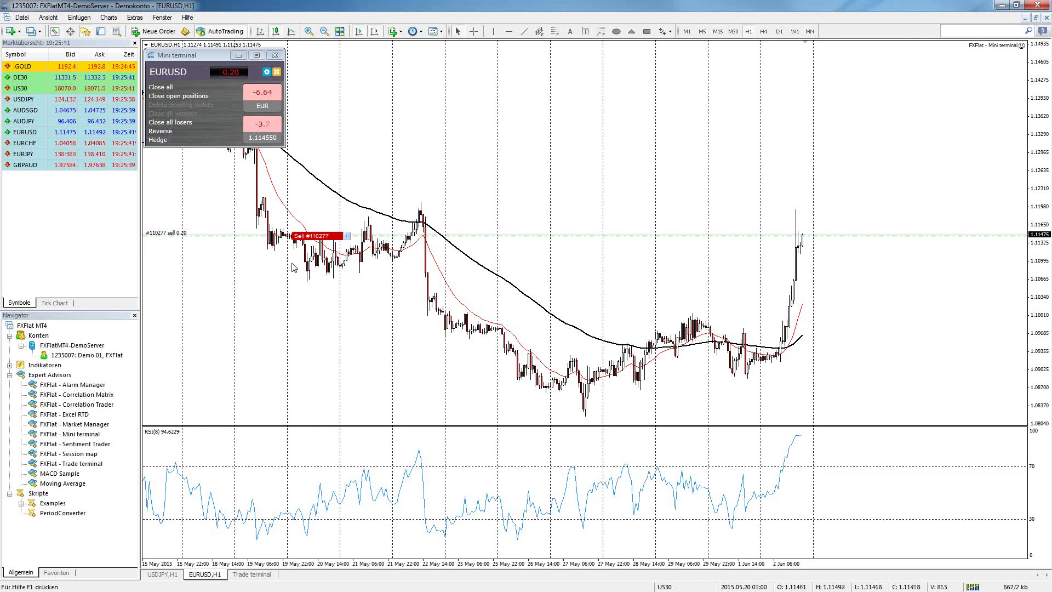
pyautogui.click(316, 237)
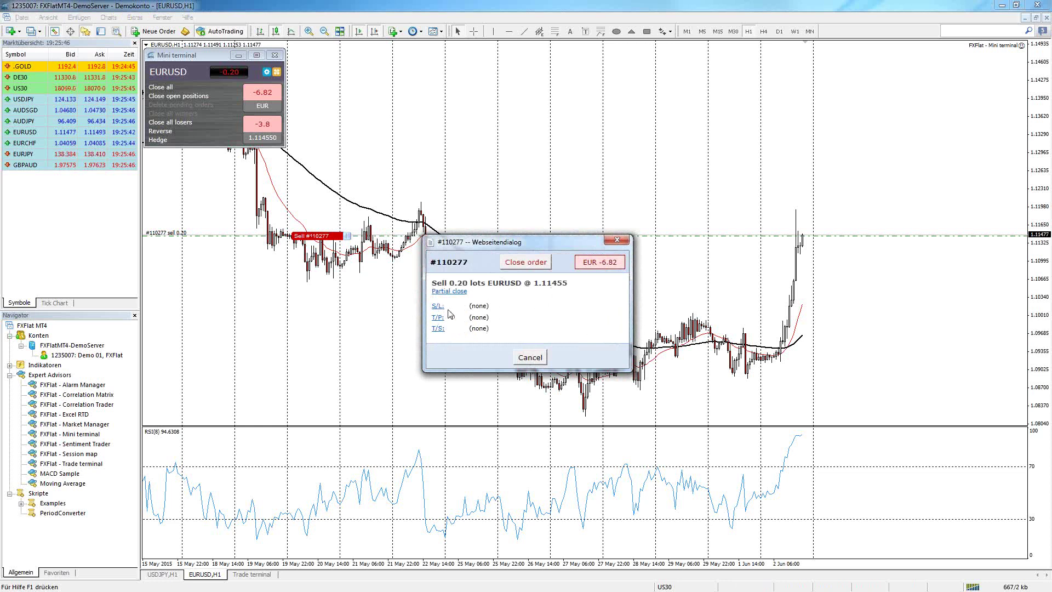
pyautogui.click(623, 243)
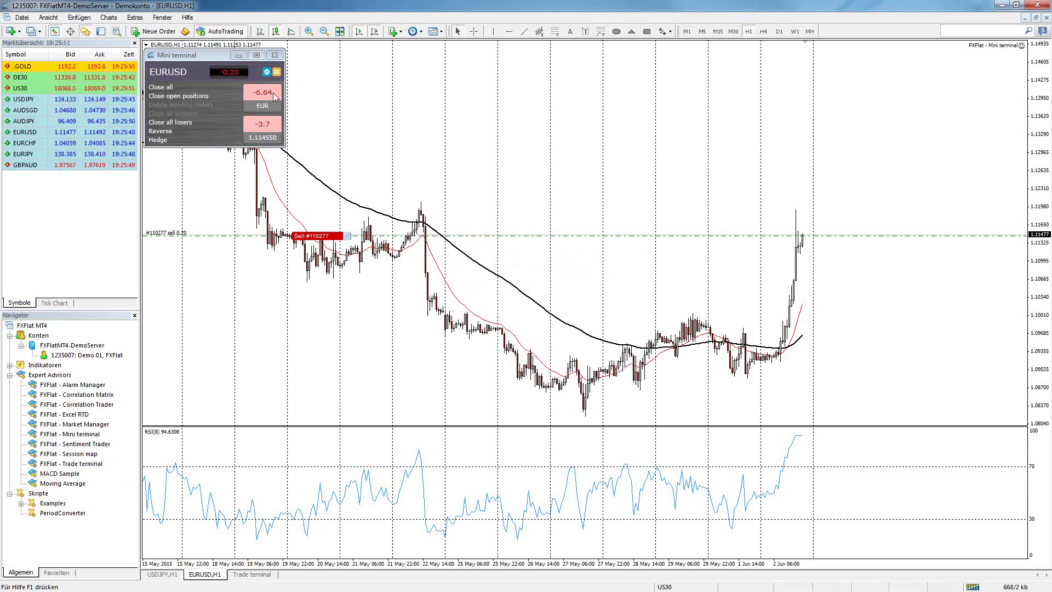
pyautogui.click(276, 72)
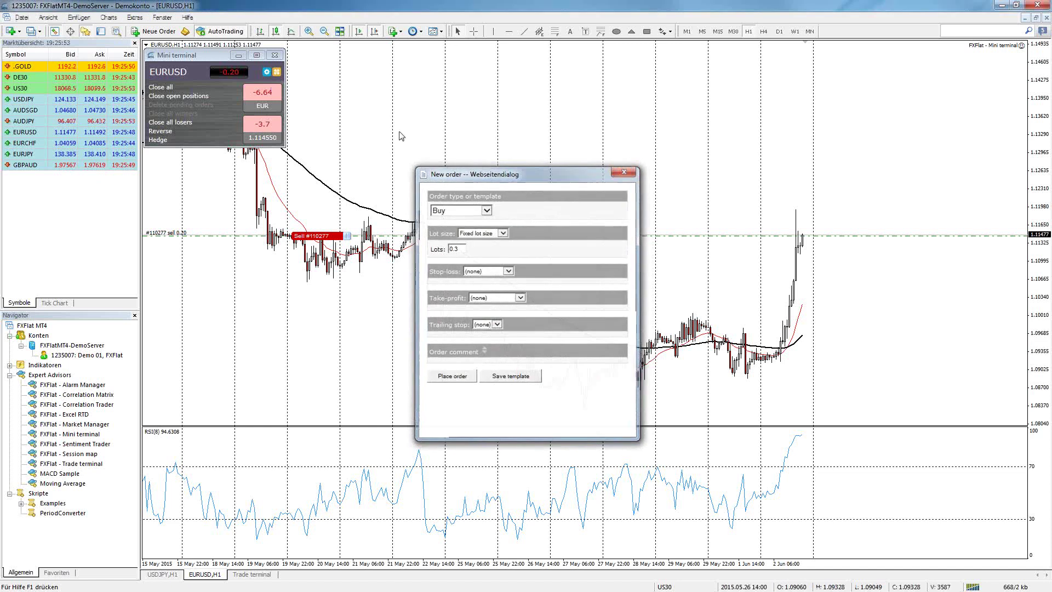
pyautogui.press('Escape')
# Apply the Hedge action to the 0.20-lot EURUSD sell position in the mini terminal.
pyautogui.click(240, 76)
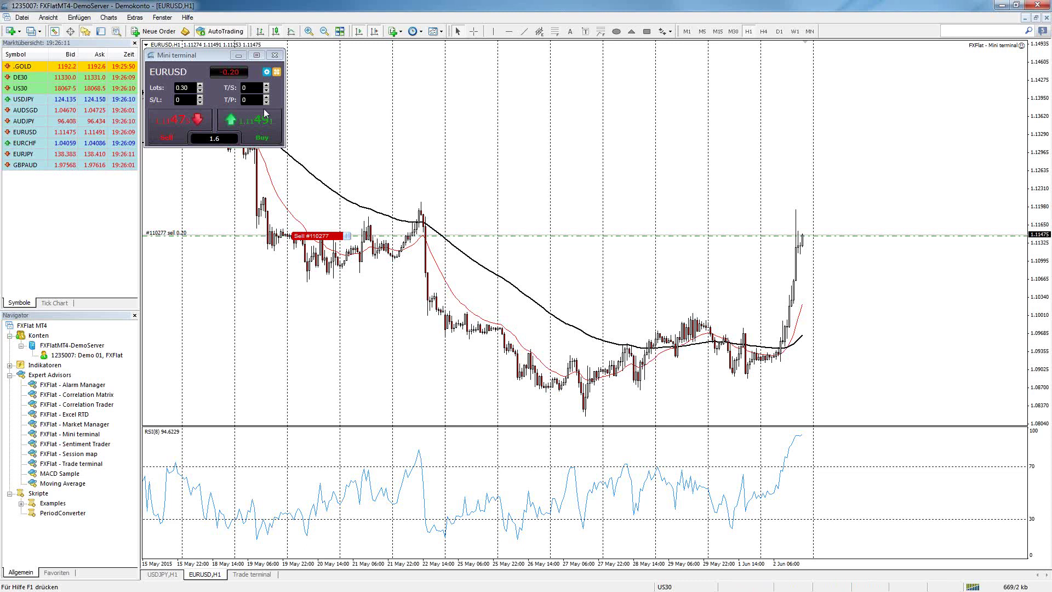
pyautogui.moveTo(240, 76)
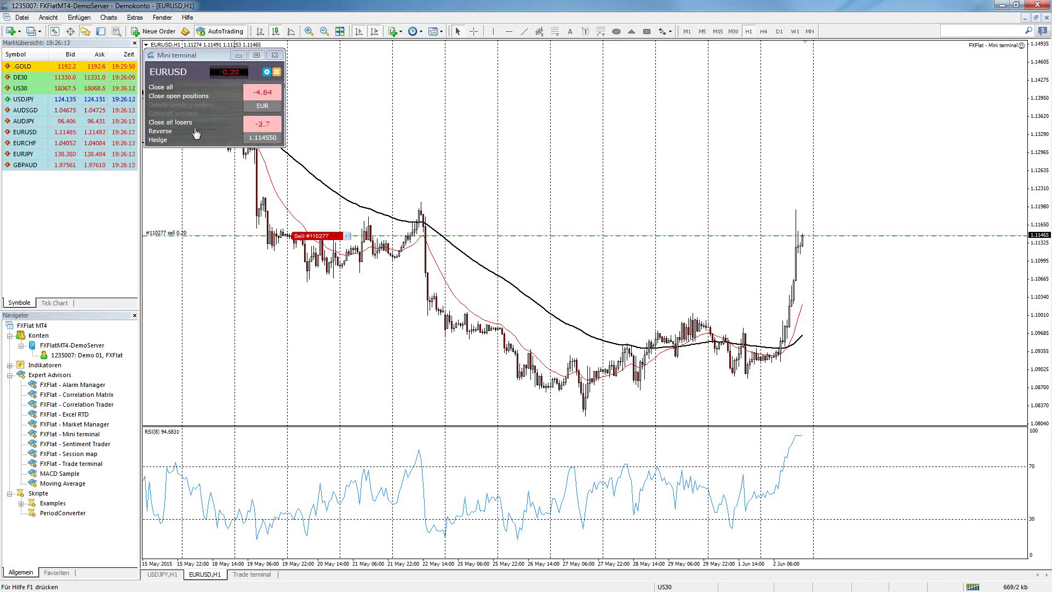
pyautogui.click(154, 142)
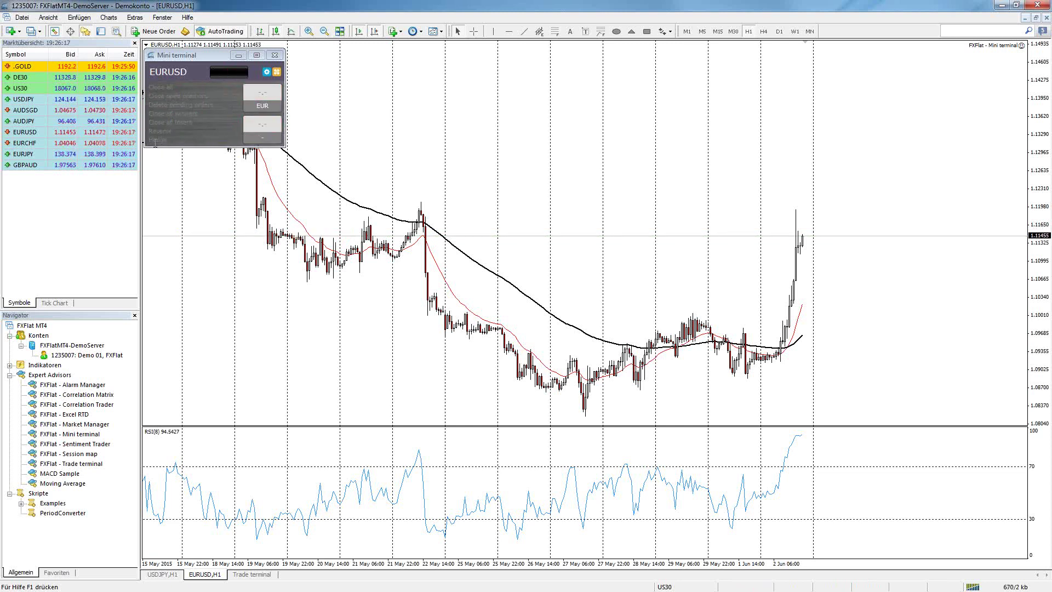
# Check the account's current orders in the trade list and view the new-order form without placing an order.
pyautogui.click(106, 33)
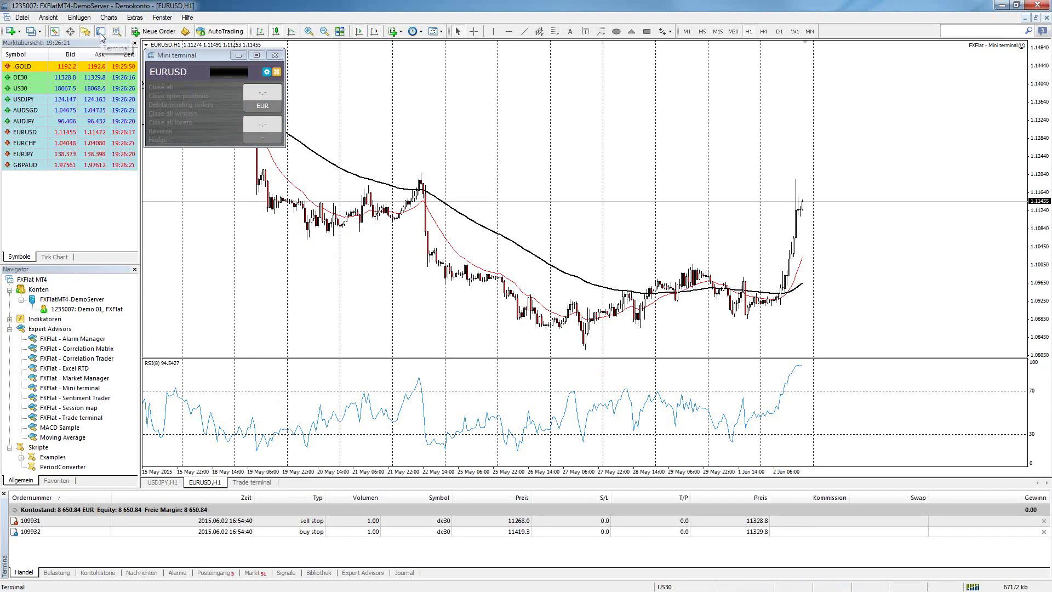
pyautogui.click(101, 31)
pyautogui.click(277, 74)
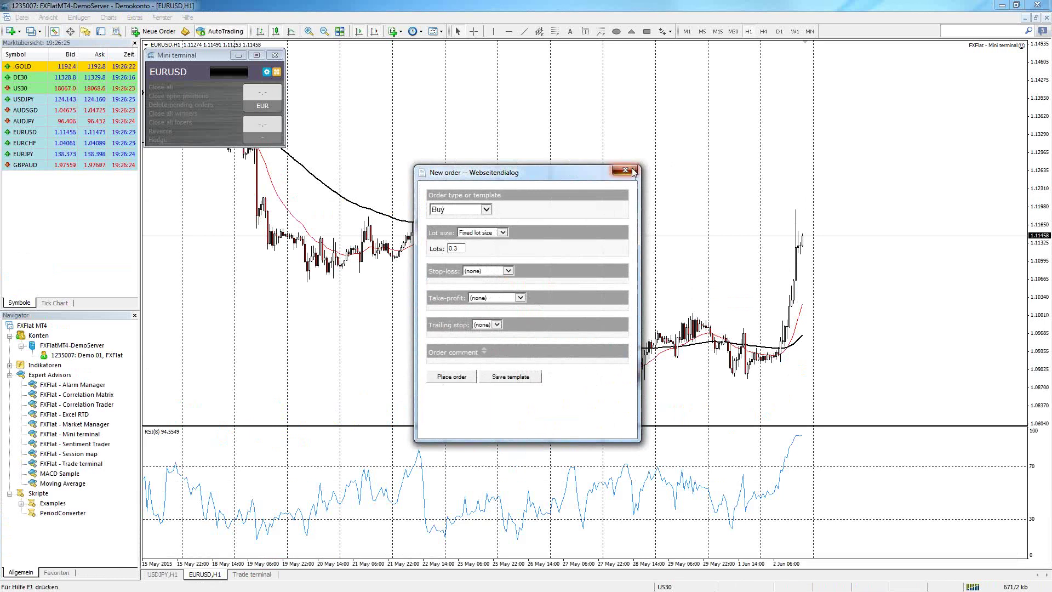
pyautogui.click(626, 170)
# Save the mini terminal's confirmation settings with non-hedging mode enabled and both order confirmations off.
pyautogui.click(266, 72)
pyautogui.click(207, 87)
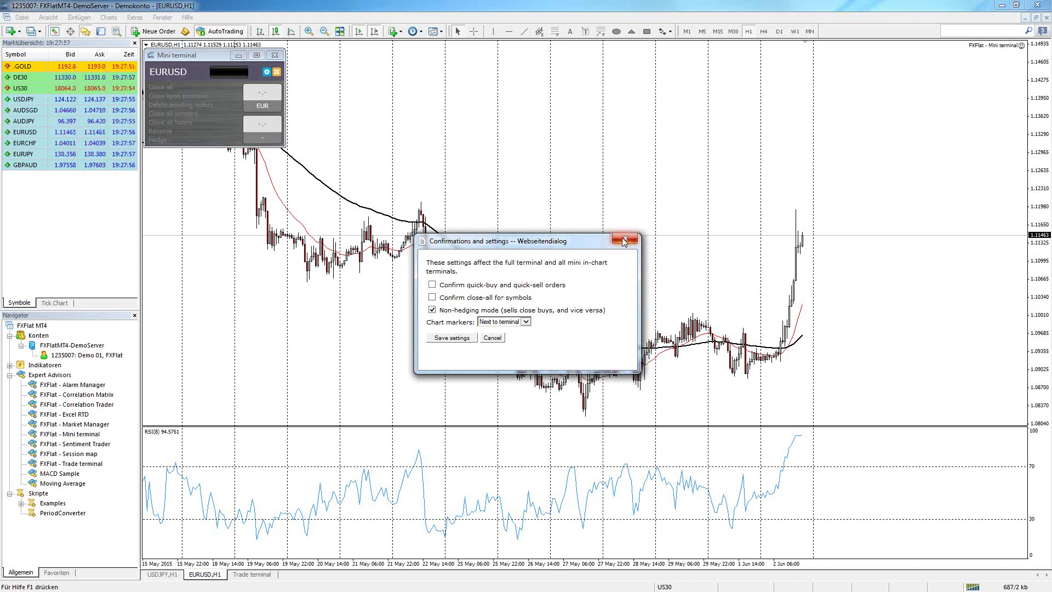
pyautogui.click(451, 338)
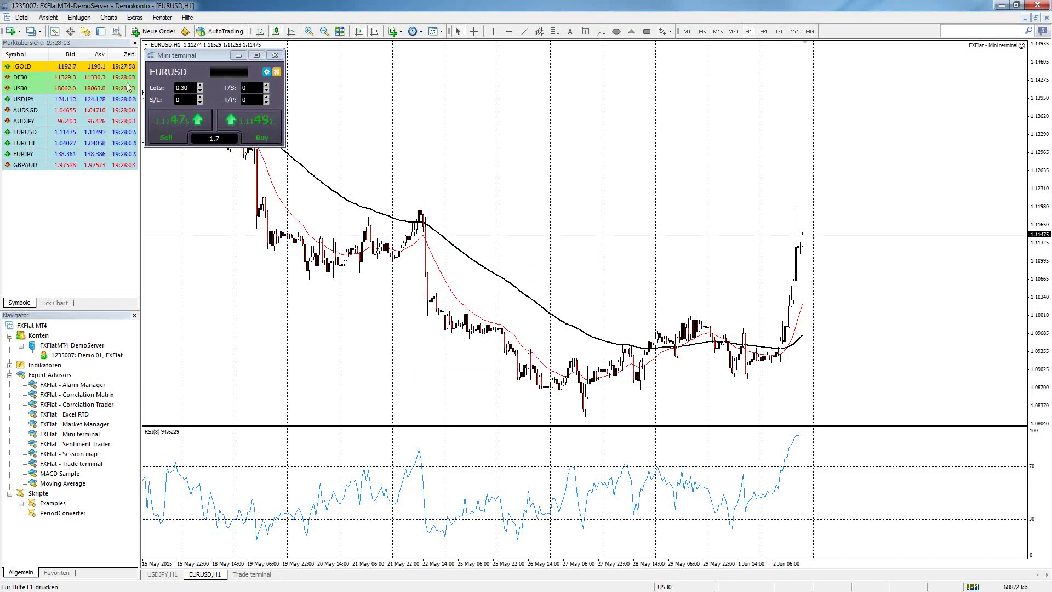
# Buy 0.30 lots of EURUSD, offset the position with a 0.30-lot sell, and buy 0.30 lots again.
pyautogui.click(253, 129)
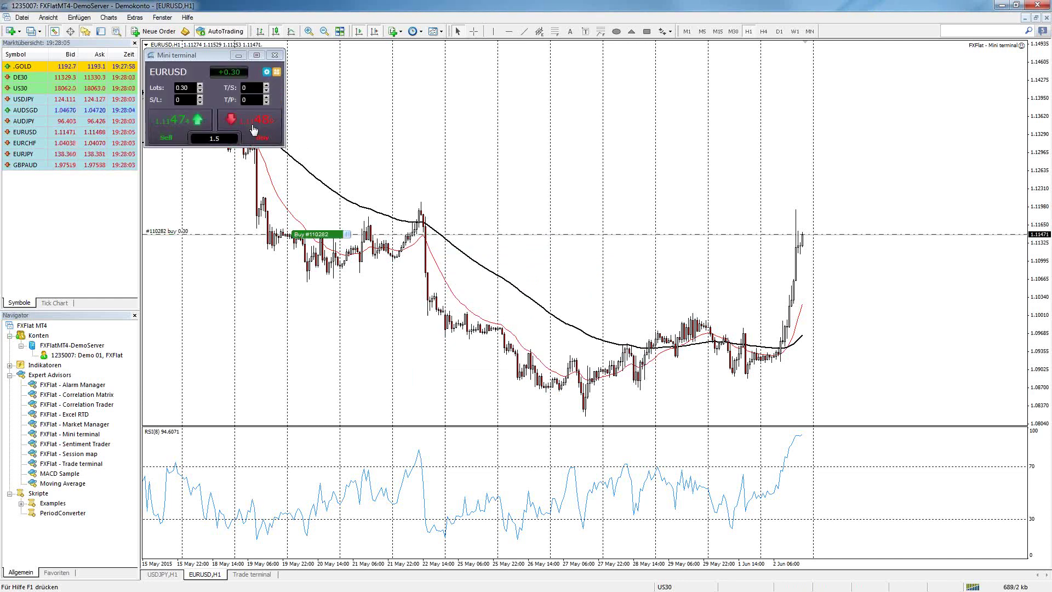
pyautogui.click(179, 130)
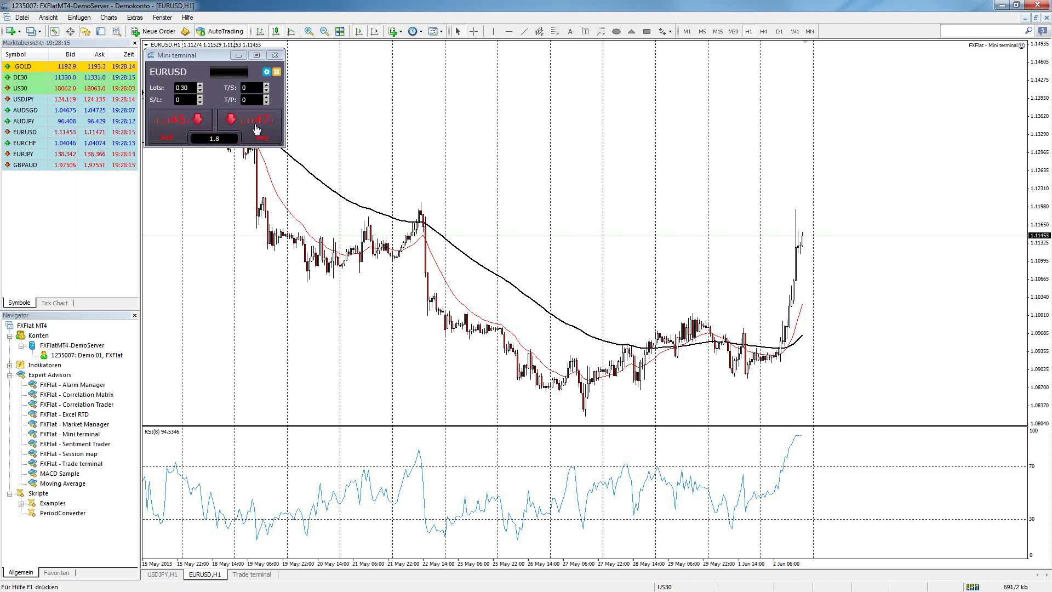
pyautogui.click(256, 127)
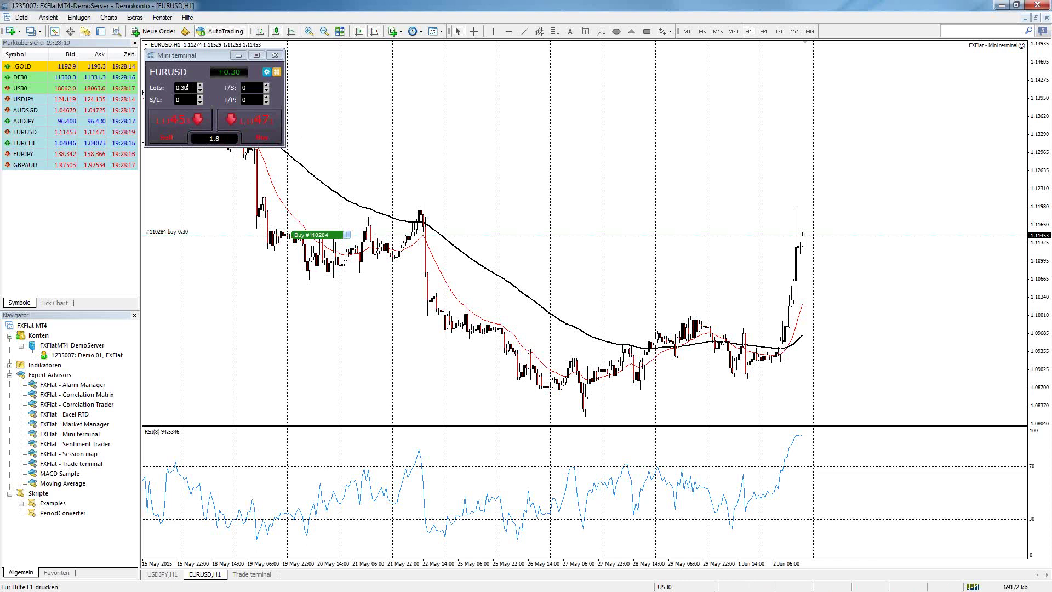
# Set the mini terminal's lot size to 0.20 and sell EURUSD to partially offset the open buy position.
pyautogui.press('BackSpace')
pyautogui.press('BackSpace')
pyautogui.press('BackSpace')
pyautogui.write('.20')
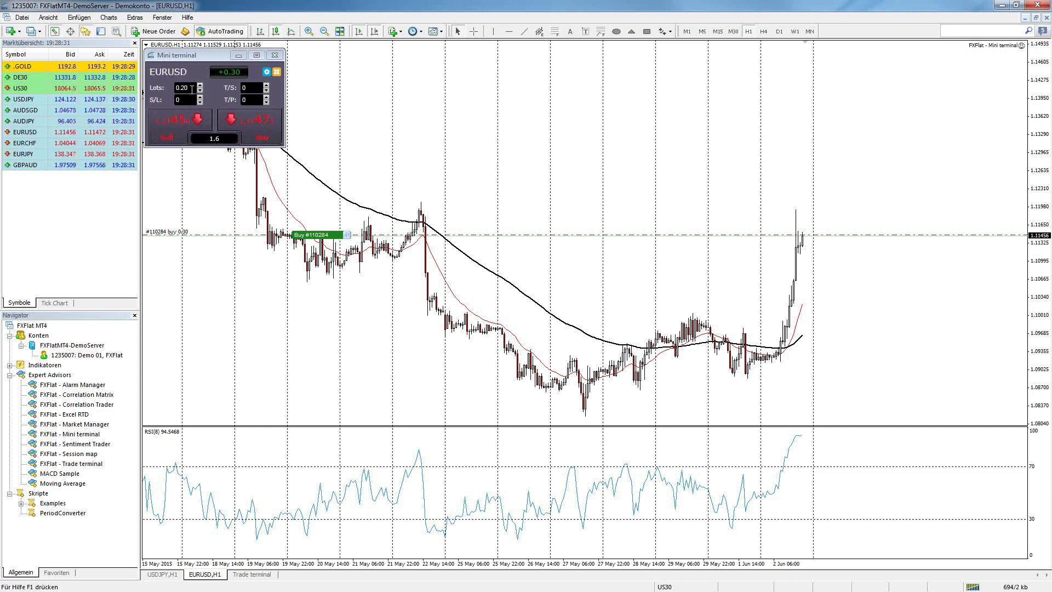
pyautogui.click(173, 129)
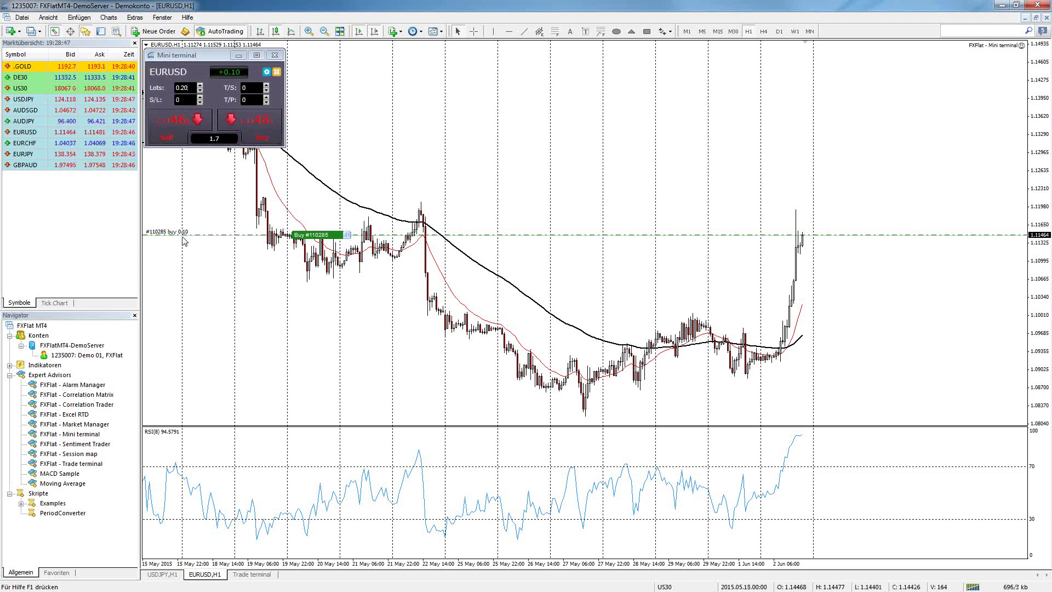
# Turn off non-hedging mode in the mini terminal's confirmation settings and save them.
pyautogui.click(267, 72)
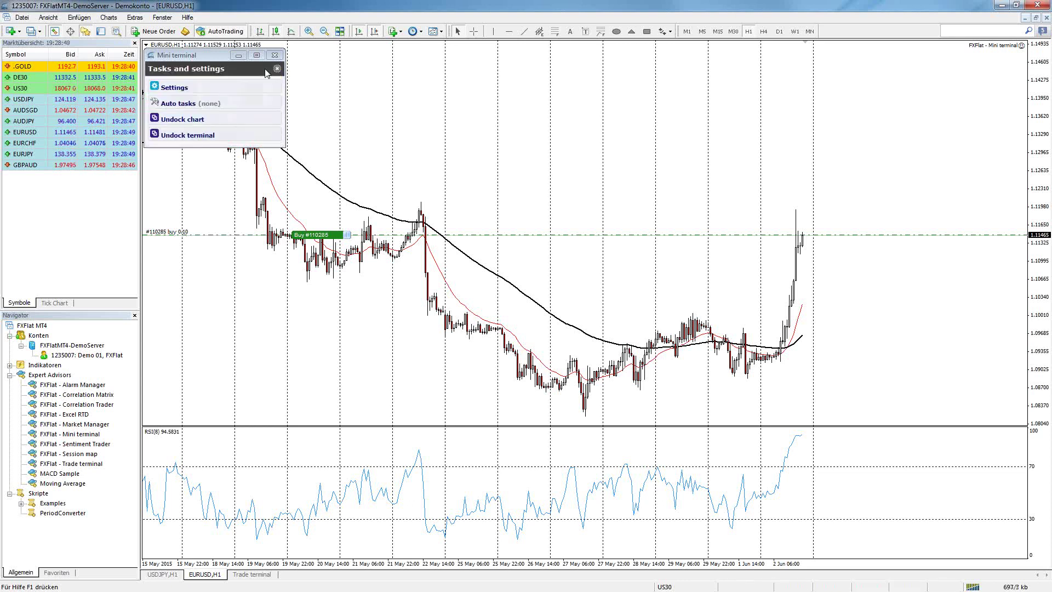
pyautogui.click(231, 90)
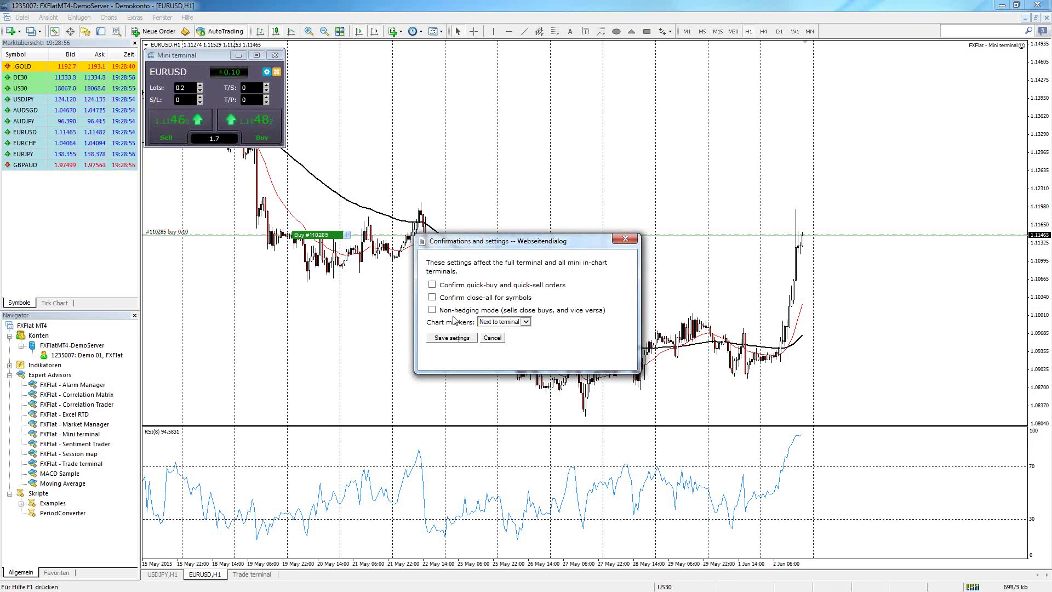
pyautogui.click(452, 337)
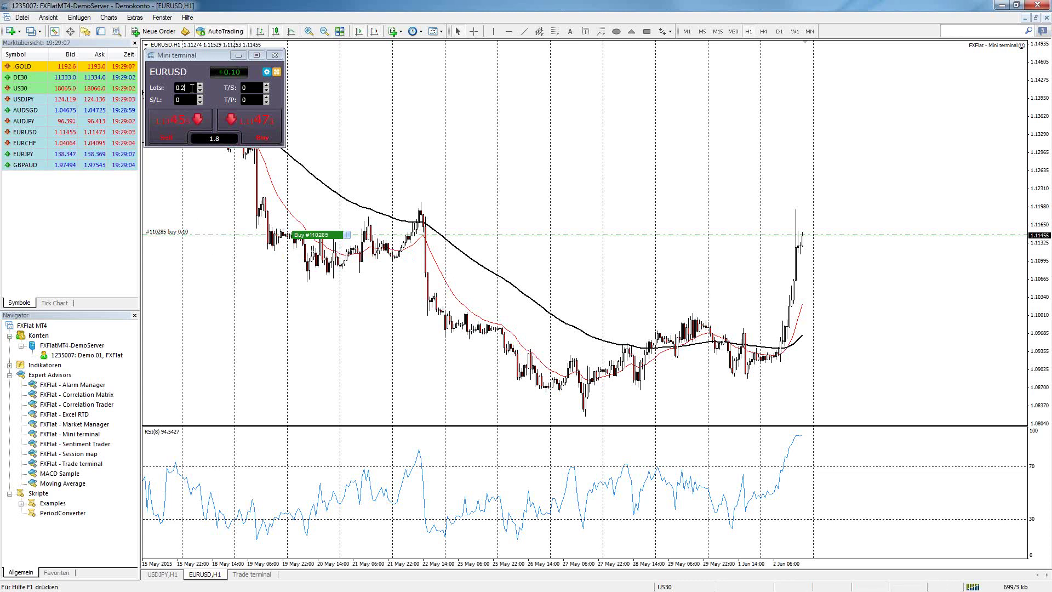
# Sell 0.1 lots of EURUSD against the open buy and check both positions in the trade list.
pyautogui.write('.1')
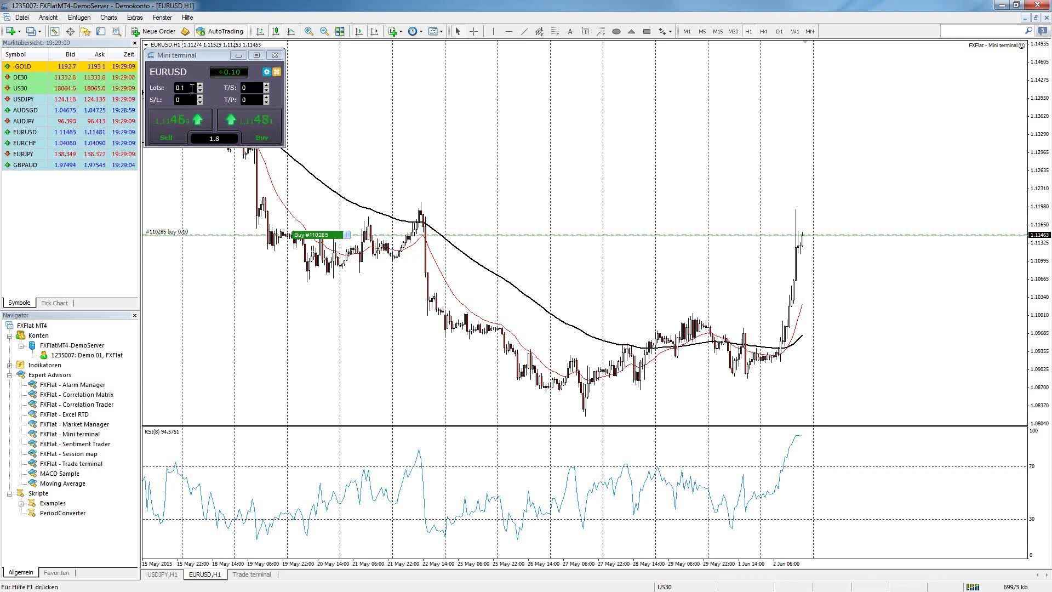
pyautogui.click(174, 135)
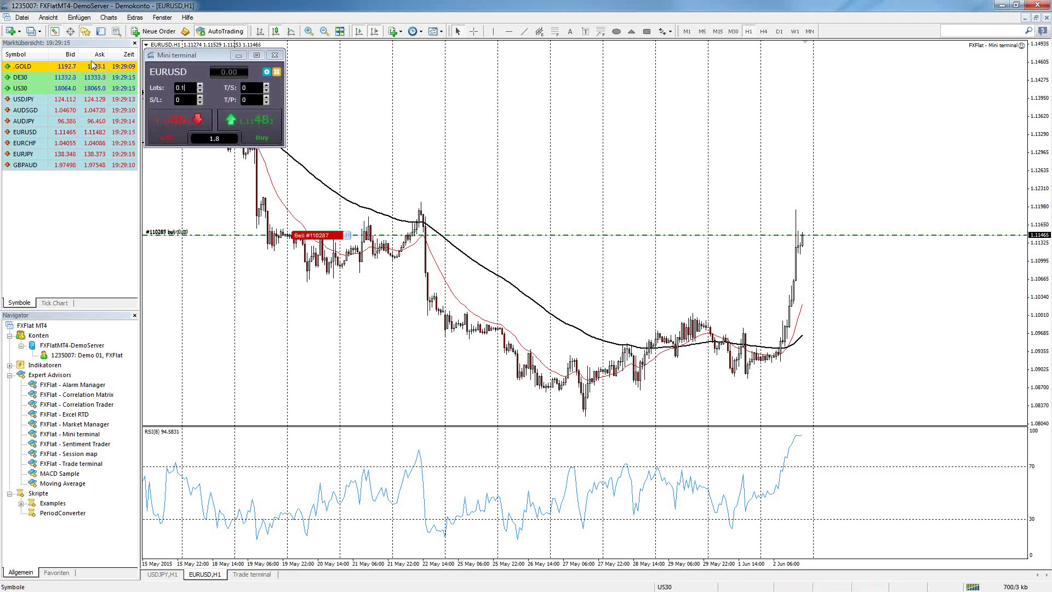
pyautogui.click(100, 32)
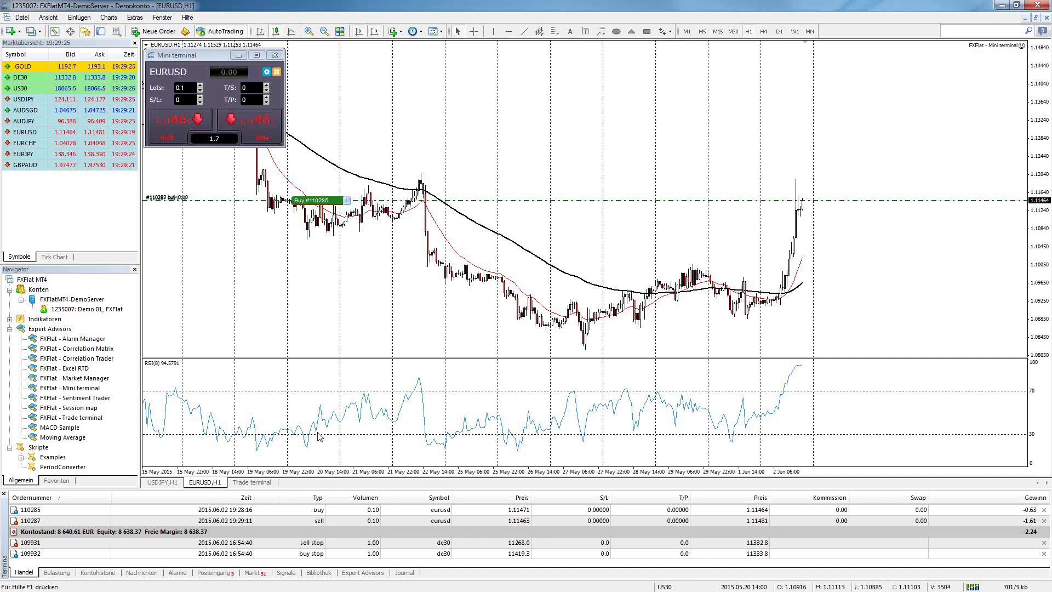
pyautogui.hotkey('ctrl', 't')
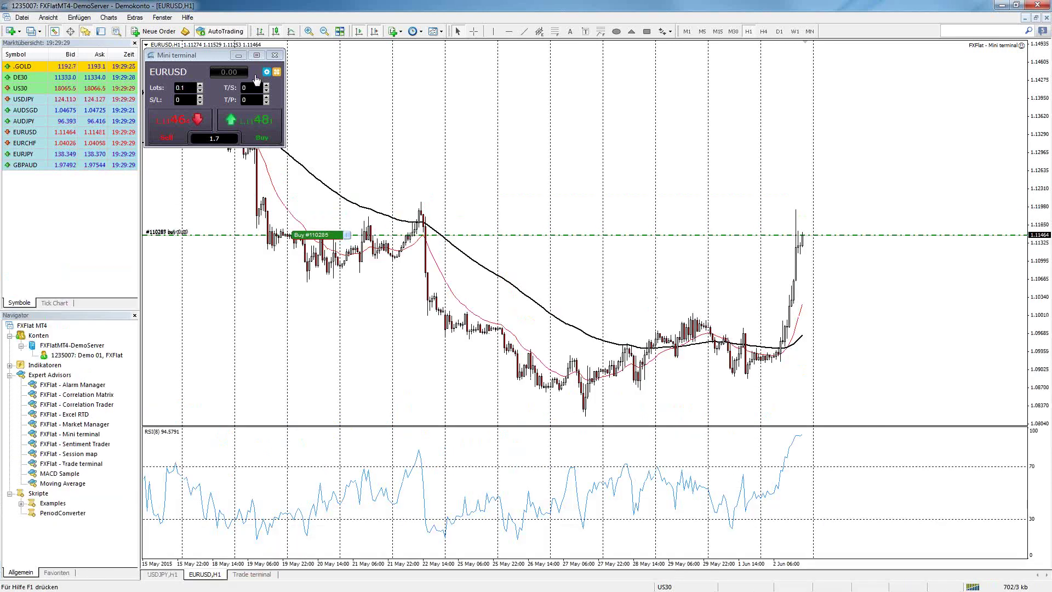
# Review the mini terminal's confirmation settings and its tasks and settings options without changing anything.
pyautogui.click(266, 72)
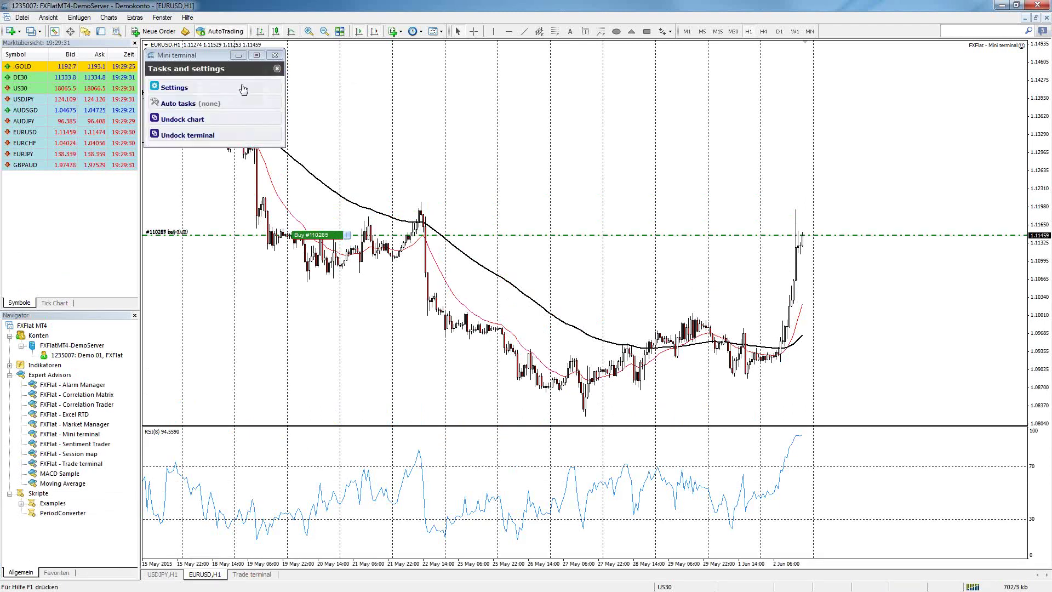
pyautogui.click(220, 86)
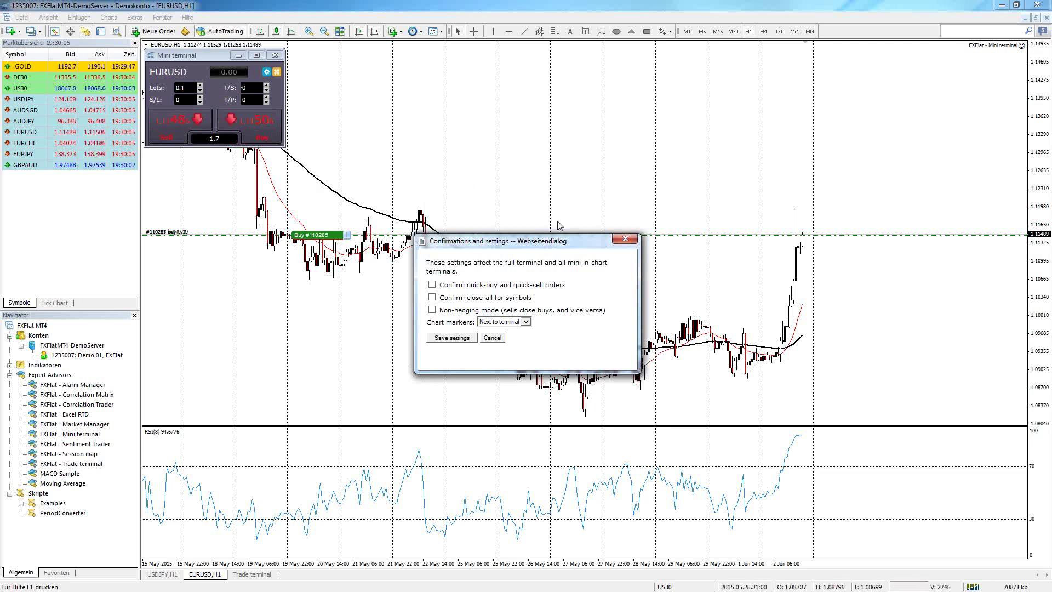
pyautogui.click(625, 238)
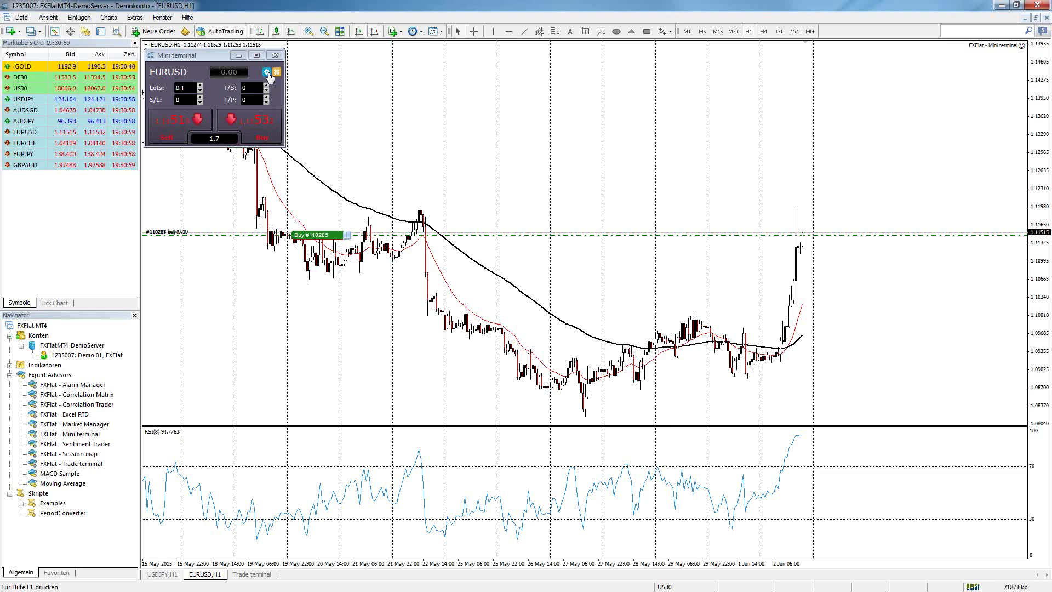
pyautogui.click(268, 74)
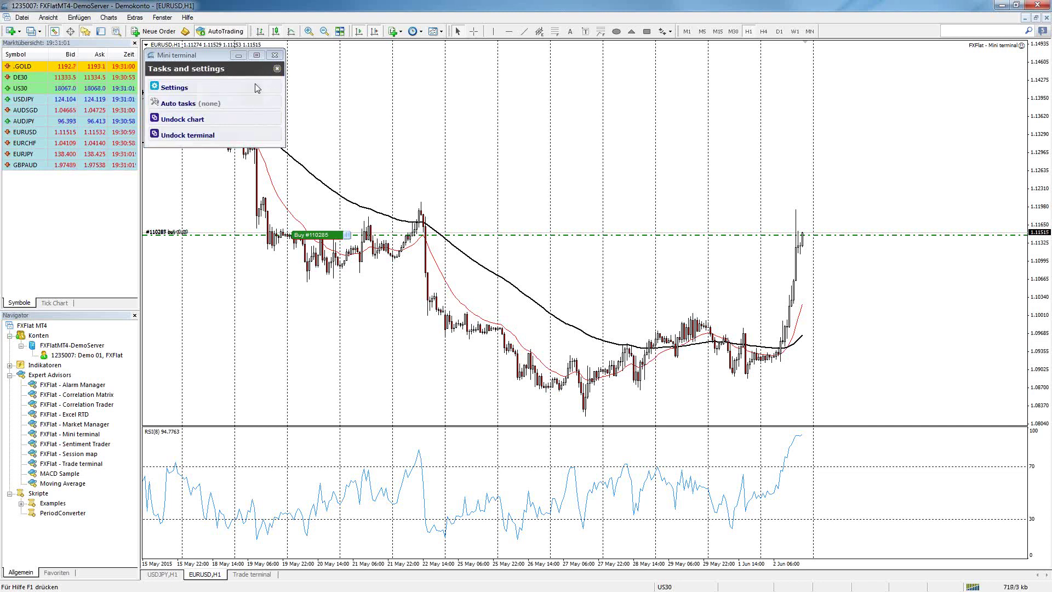
pyautogui.click(276, 70)
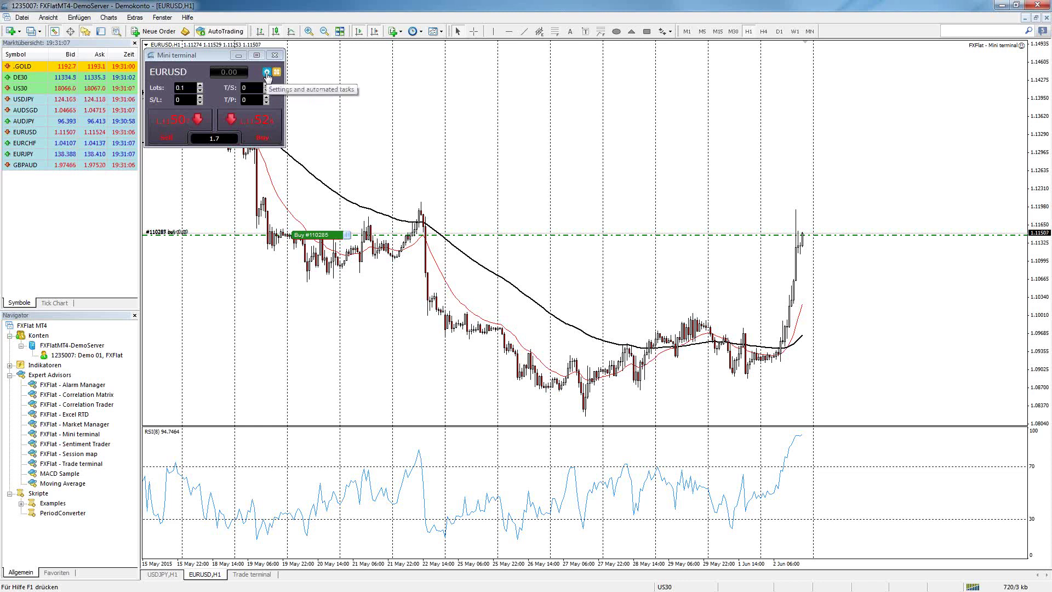
# Undock the EURUSD mini terminal into a floating window, move it around over the chart, and re-dock it.
pyautogui.click(267, 74)
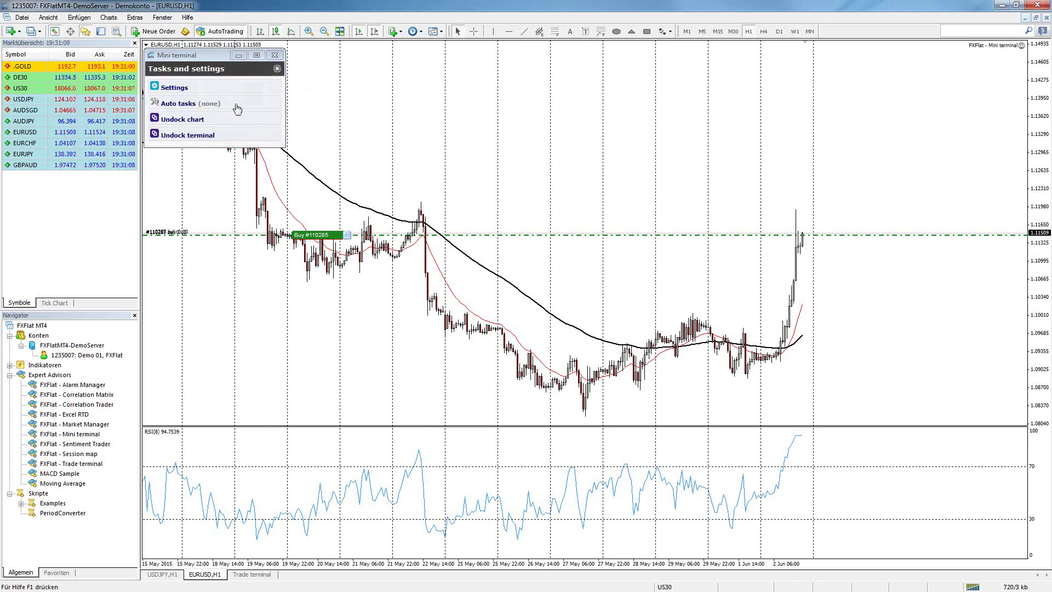
pyautogui.click(218, 136)
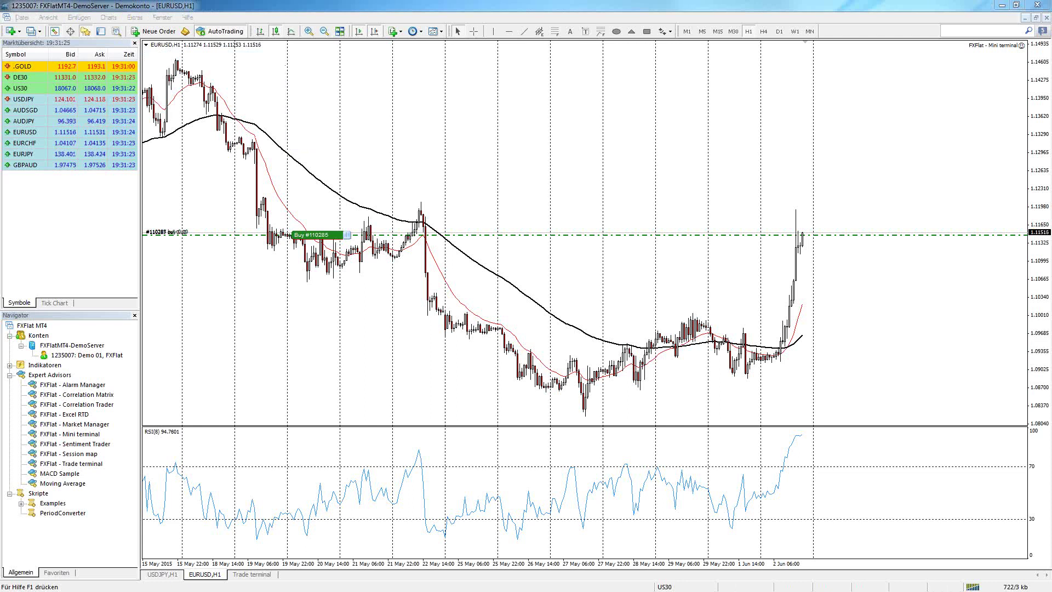
pyautogui.moveTo(143, 172); pyautogui.dragTo(645, 97)
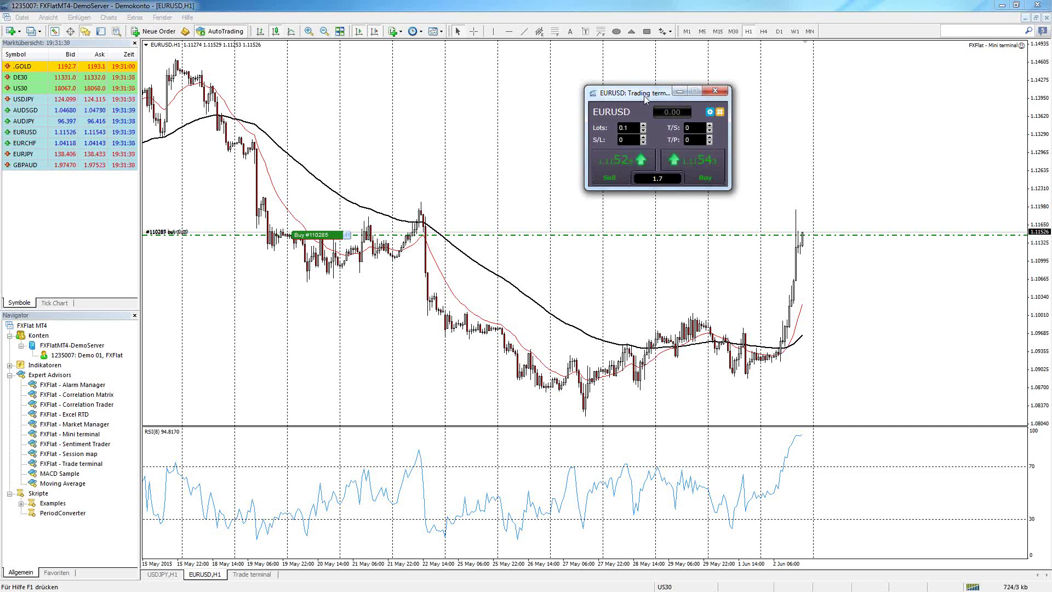
pyautogui.moveTo(644, 96); pyautogui.dragTo(344, 79)
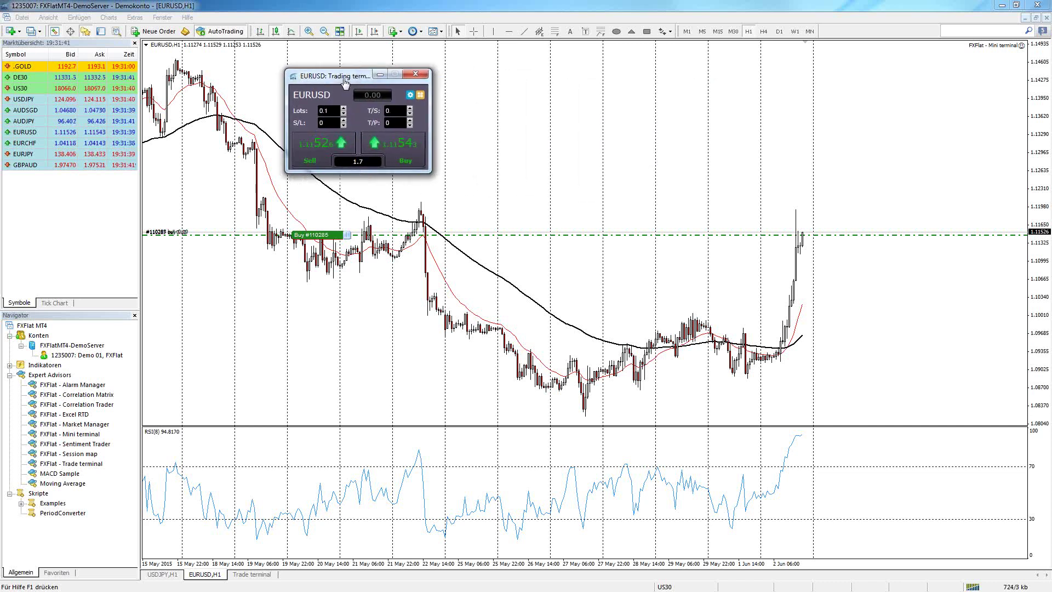
pyautogui.click(410, 95)
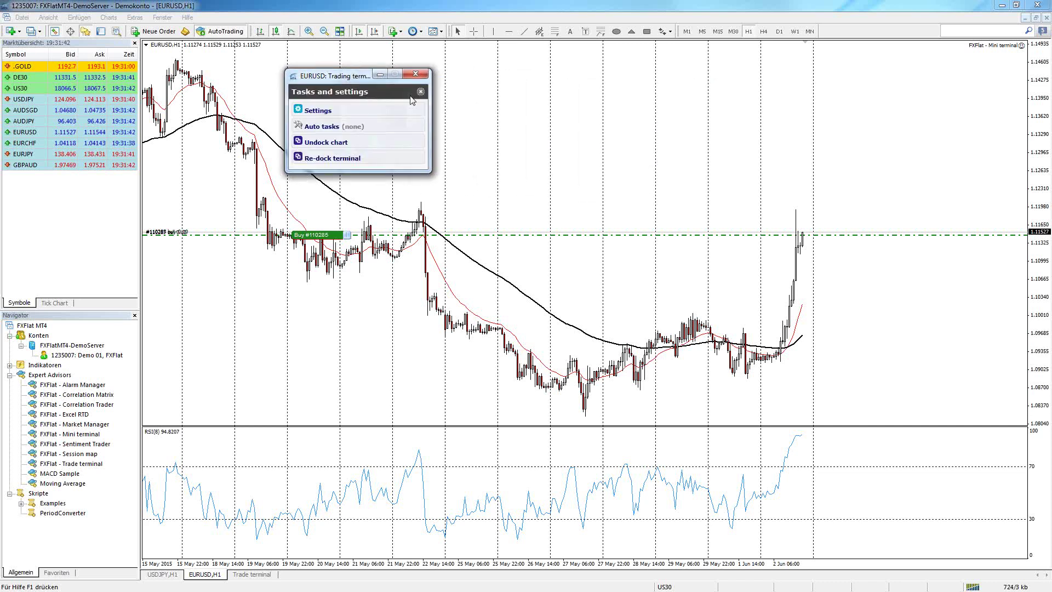
pyautogui.click(349, 158)
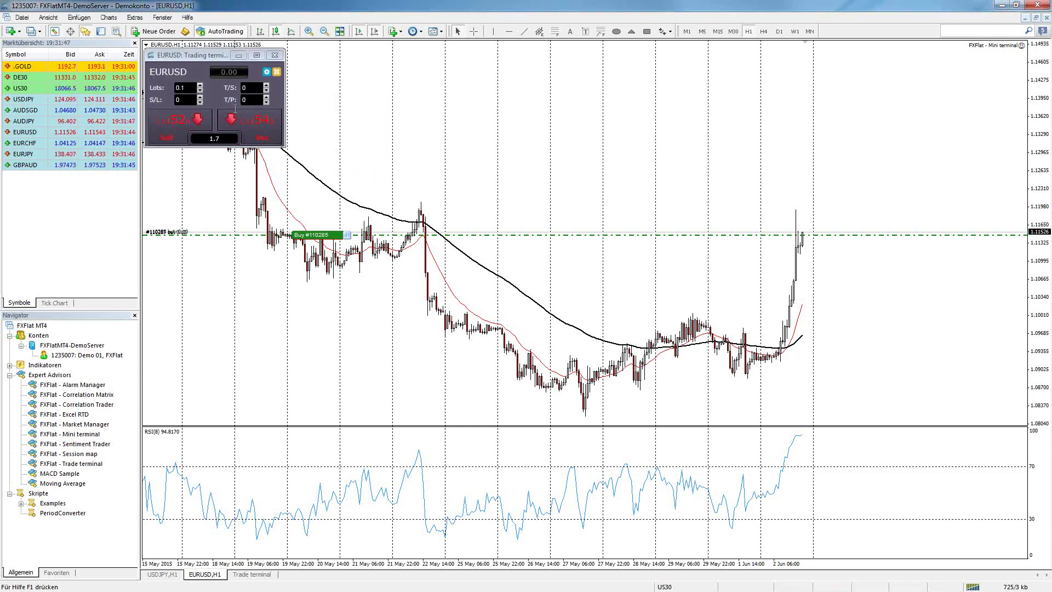
# Undock the EURUSD chart into its own movable window and view it full screen before restoring its size.
pyautogui.click(267, 72)
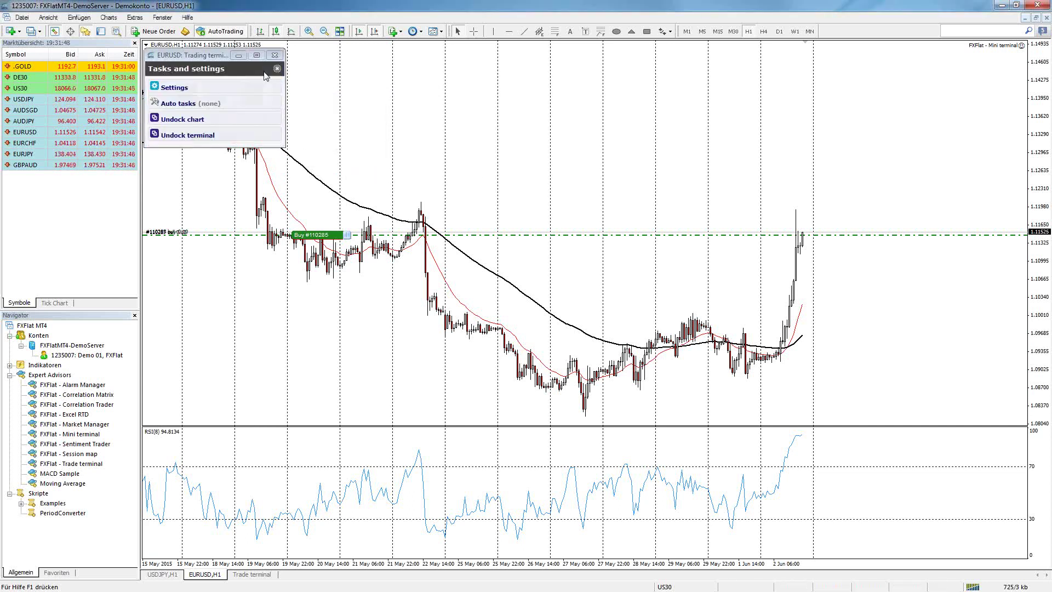
pyautogui.click(202, 126)
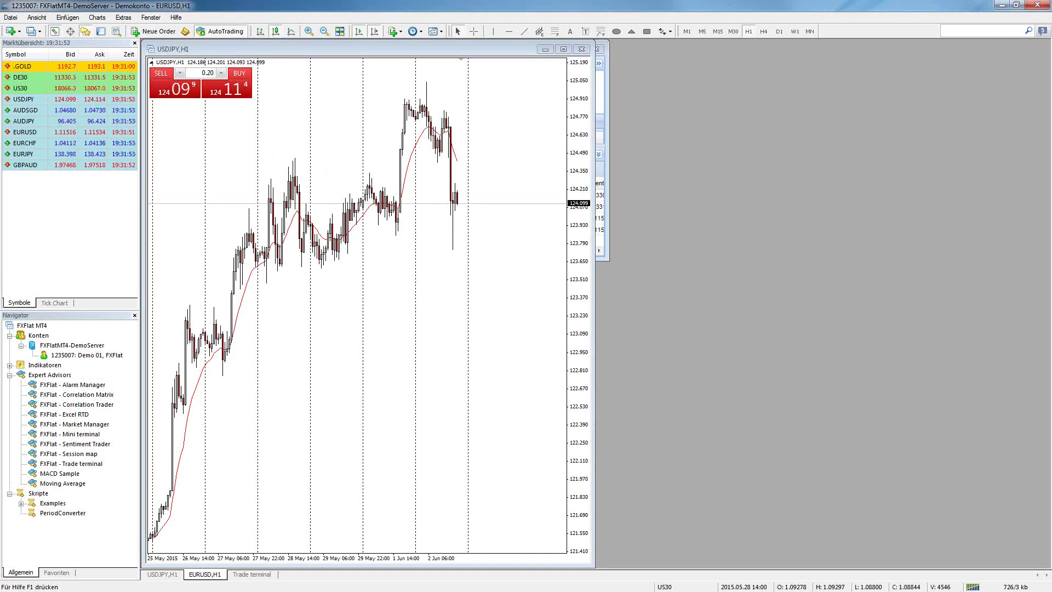
pyautogui.moveTo(22, 5); pyautogui.dragTo(423, 33)
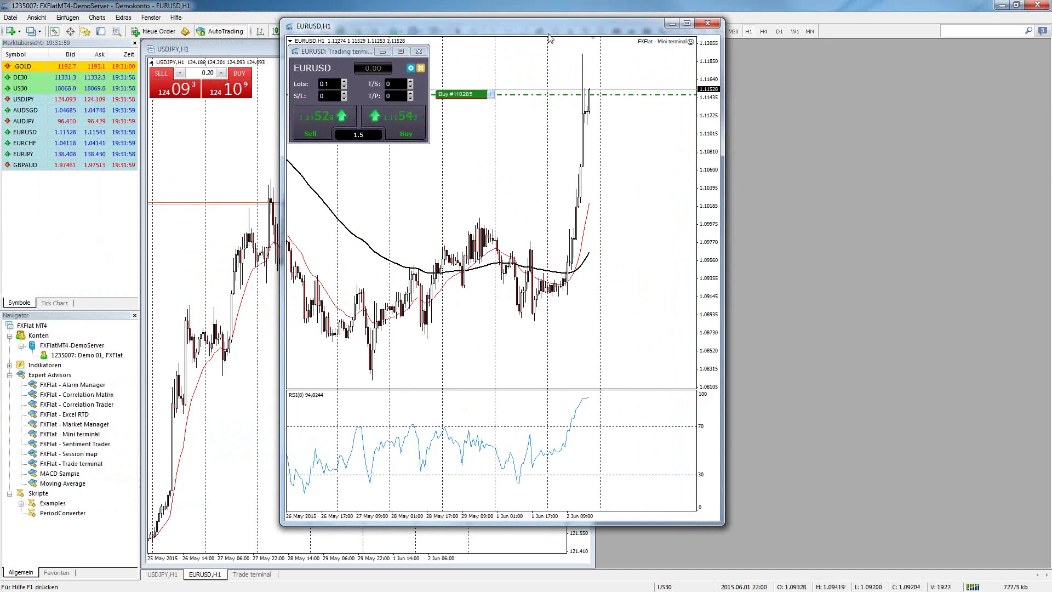
pyautogui.moveTo(549, 35); pyautogui.dragTo(639, 53)
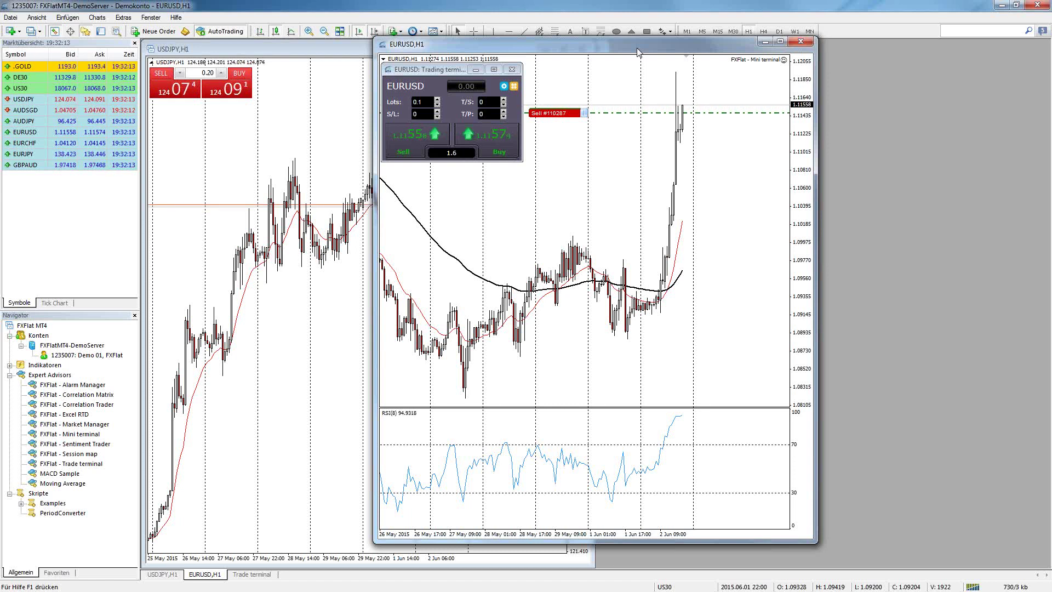
pyautogui.click(778, 42)
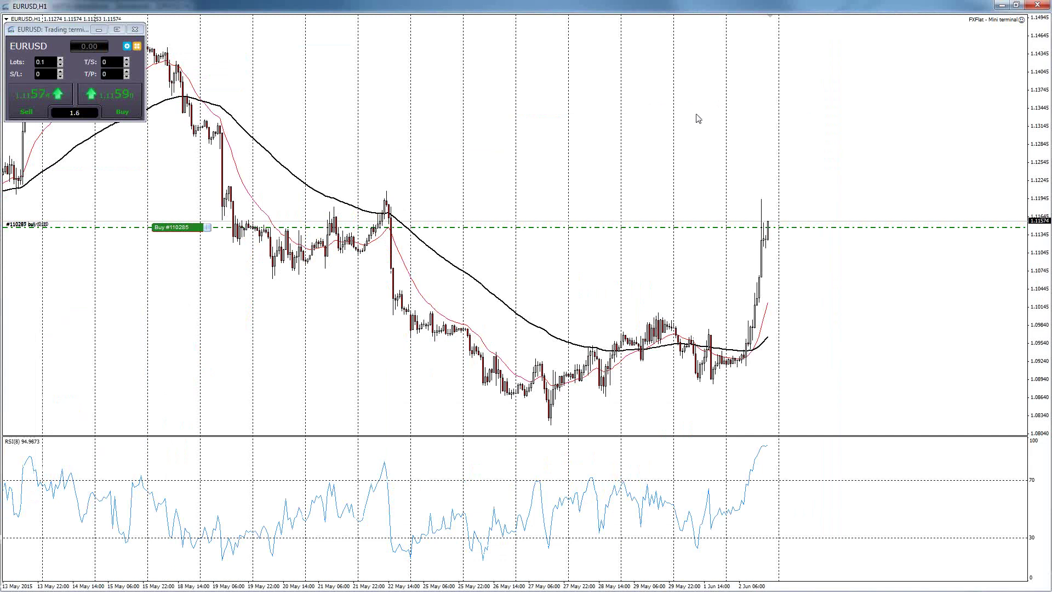
pyautogui.click(1015, 6)
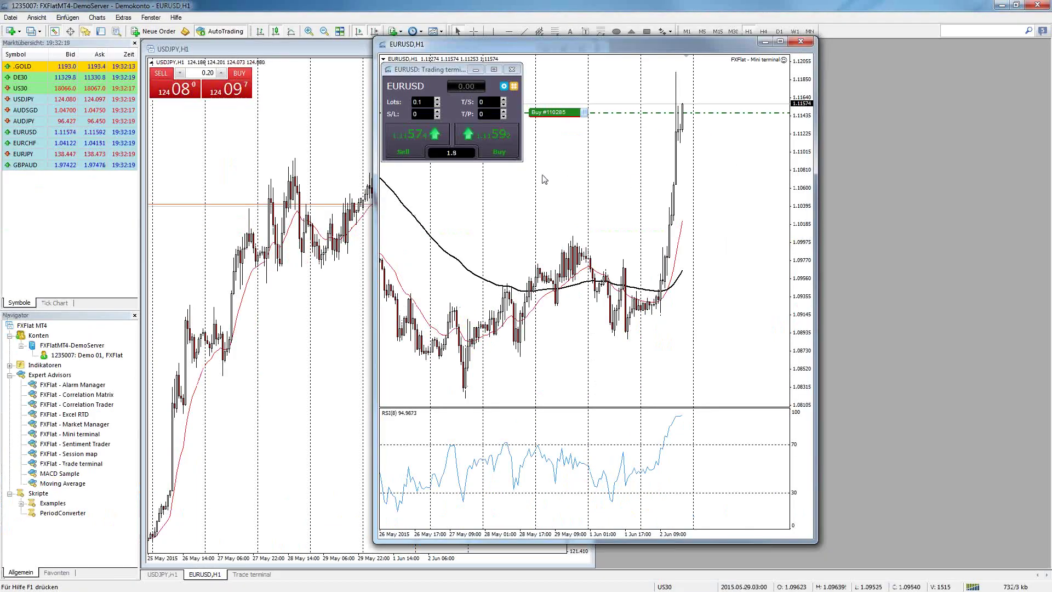
# Re-dock the EURUSD chart into the main platform window and maximize it there.
pyautogui.click(503, 86)
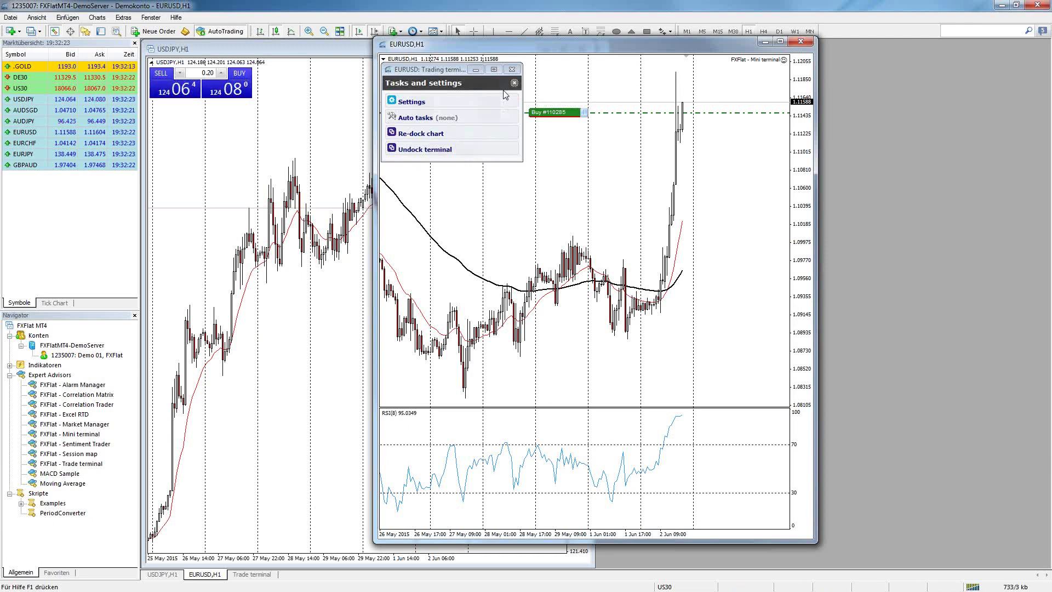
pyautogui.click(448, 134)
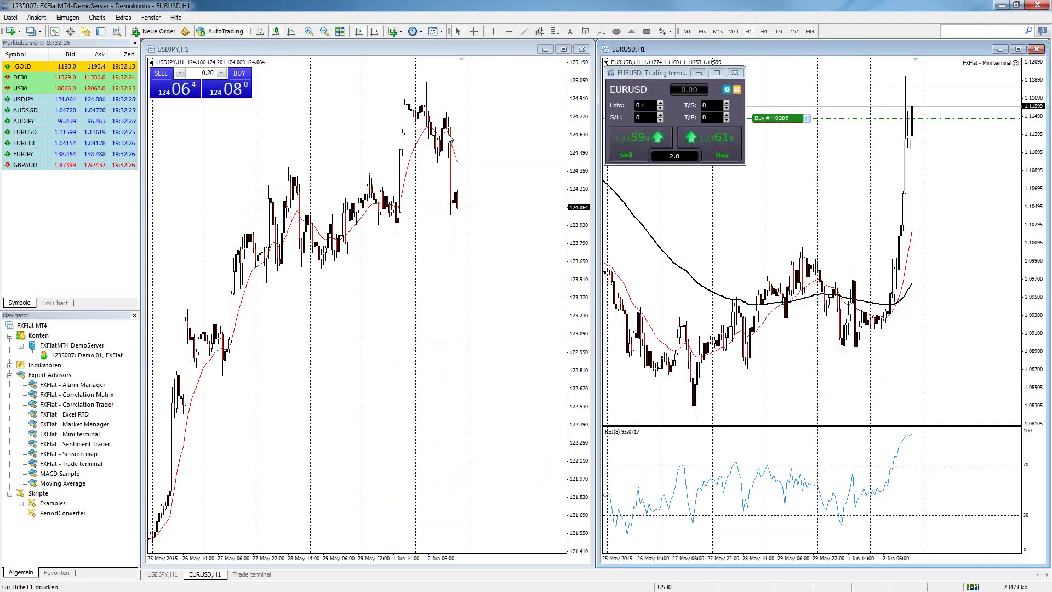
pyautogui.click(1018, 49)
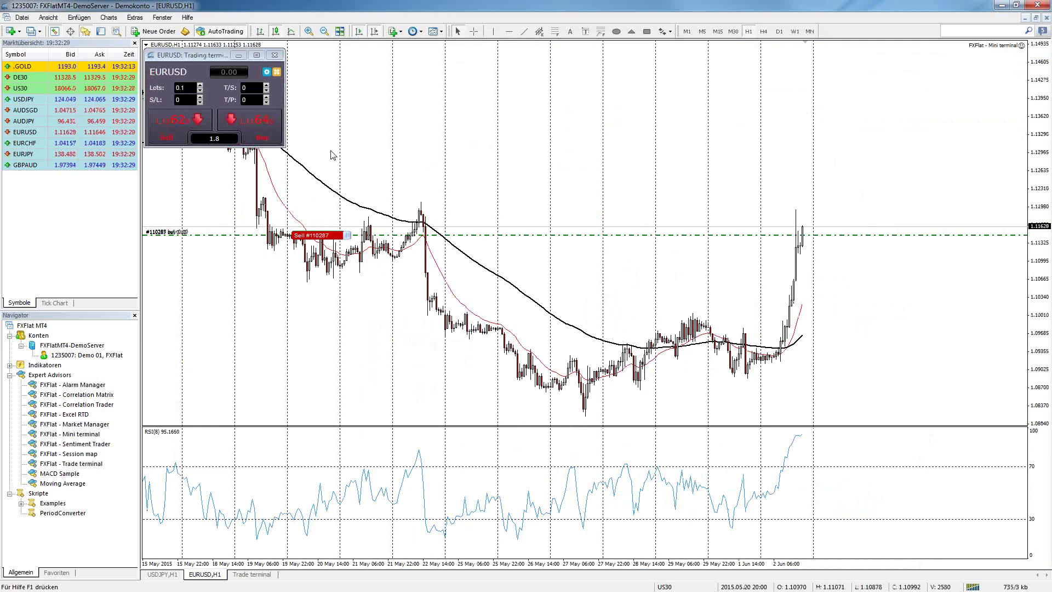
# Check the profit and loss of the open EURUSD buy and sell positions in the trade list.
pyautogui.click(101, 31)
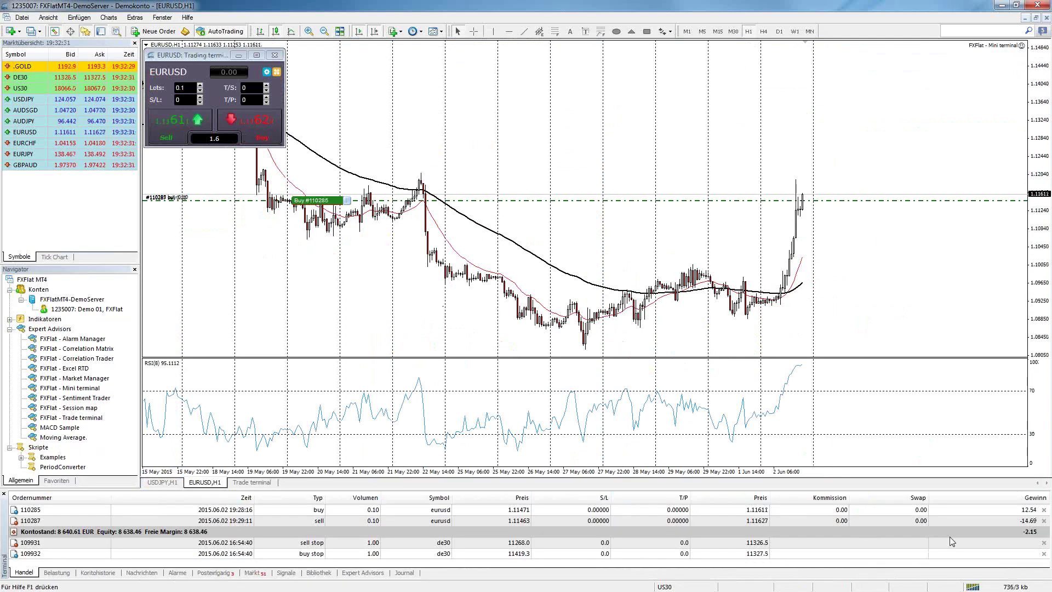
pyautogui.click(101, 33)
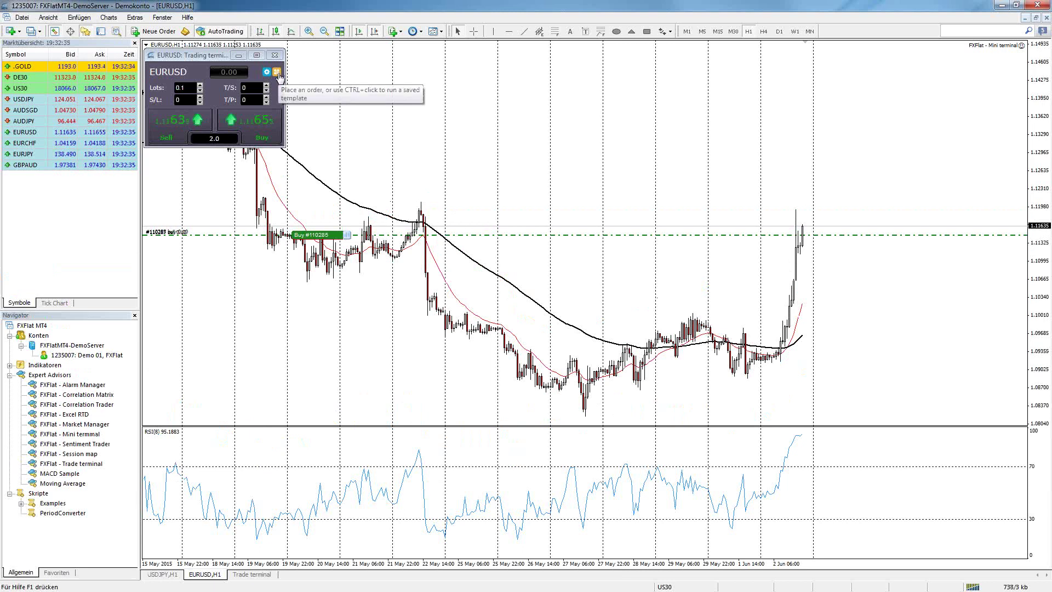
# Examine the order types offered in the mini terminal's new-order form and the pending DE30 stop orders in the trade list.
pyautogui.click(277, 71)
pyautogui.moveTo(468, 175); pyautogui.dragTo(467, 62)
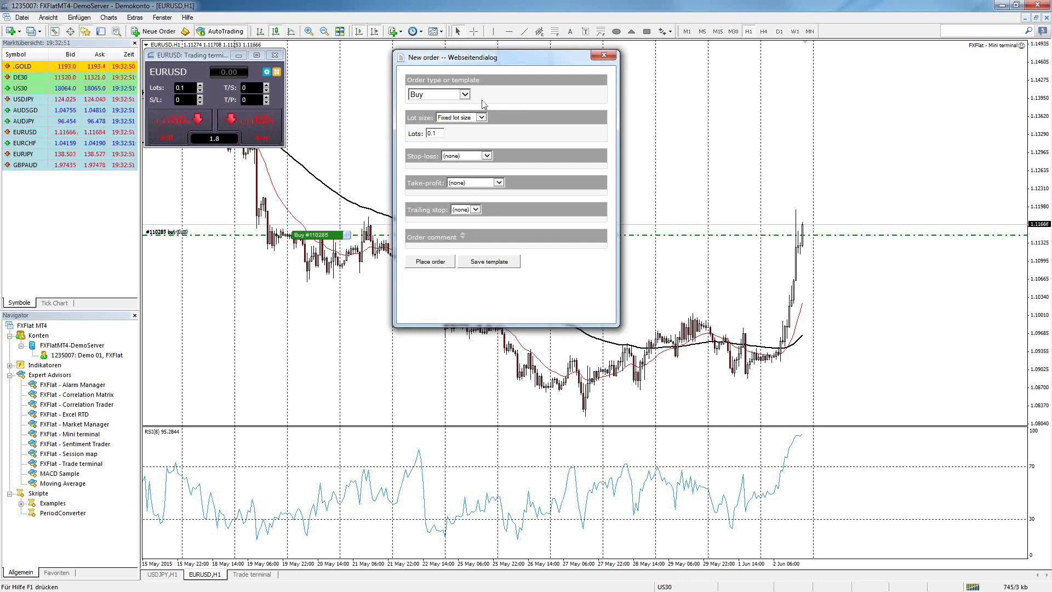
pyautogui.click(430, 98)
pyautogui.click(503, 98)
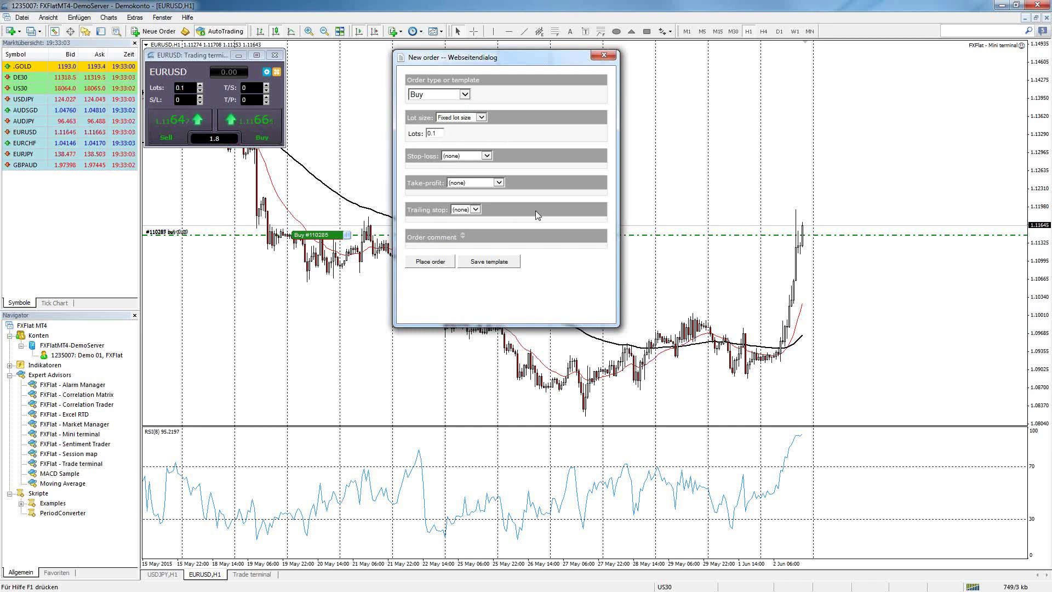
pyautogui.click(464, 94)
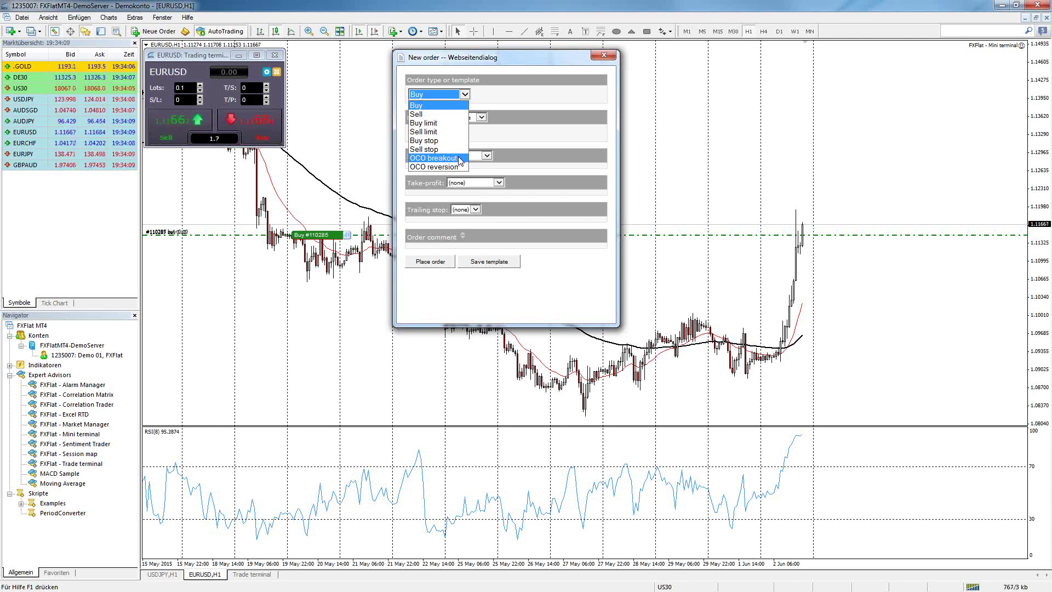
pyautogui.click(100, 32)
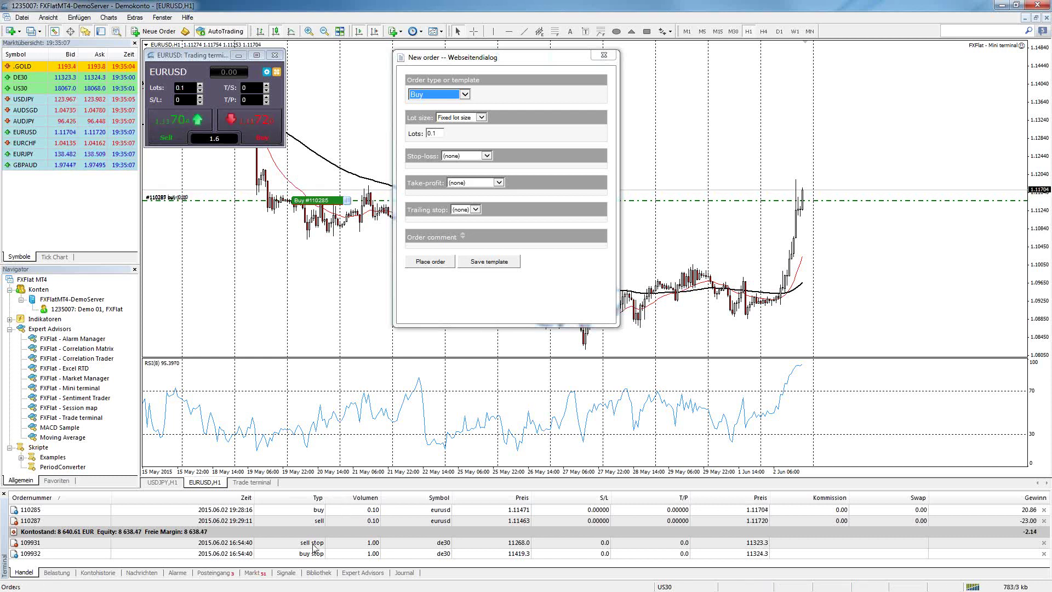
# Close the new-order form and open a separate DE30 chart set to the H1 timeframe.
pyautogui.click(602, 56)
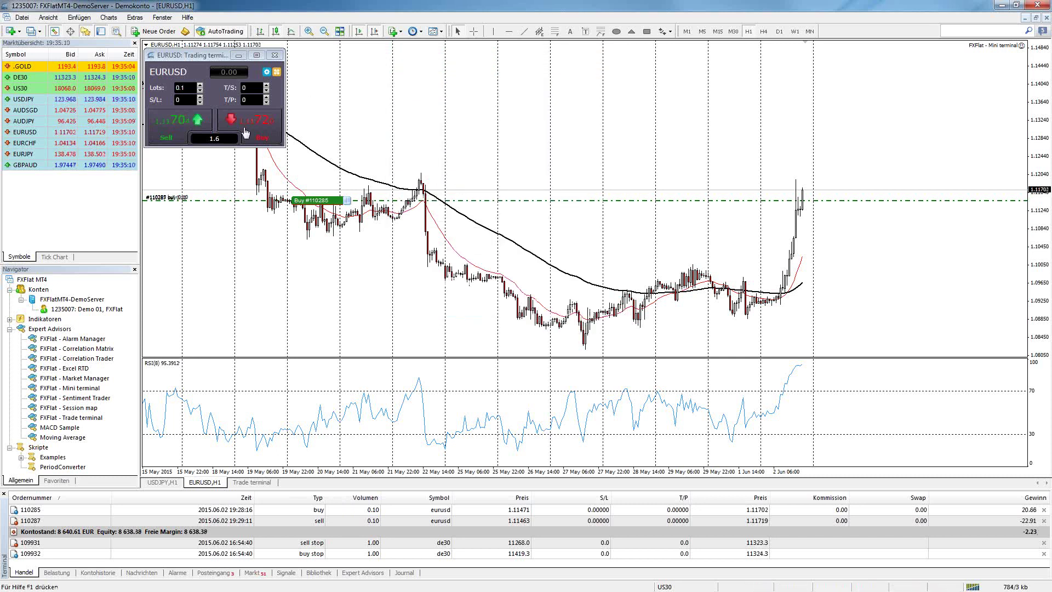
pyautogui.rightClick(58, 80)
pyautogui.click(68, 99)
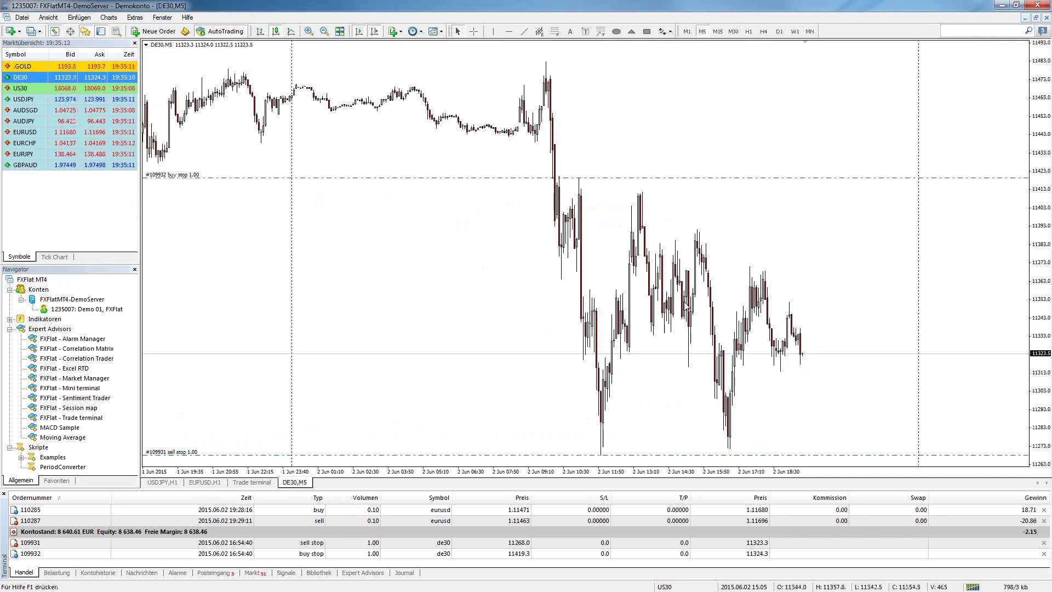
pyautogui.click(749, 31)
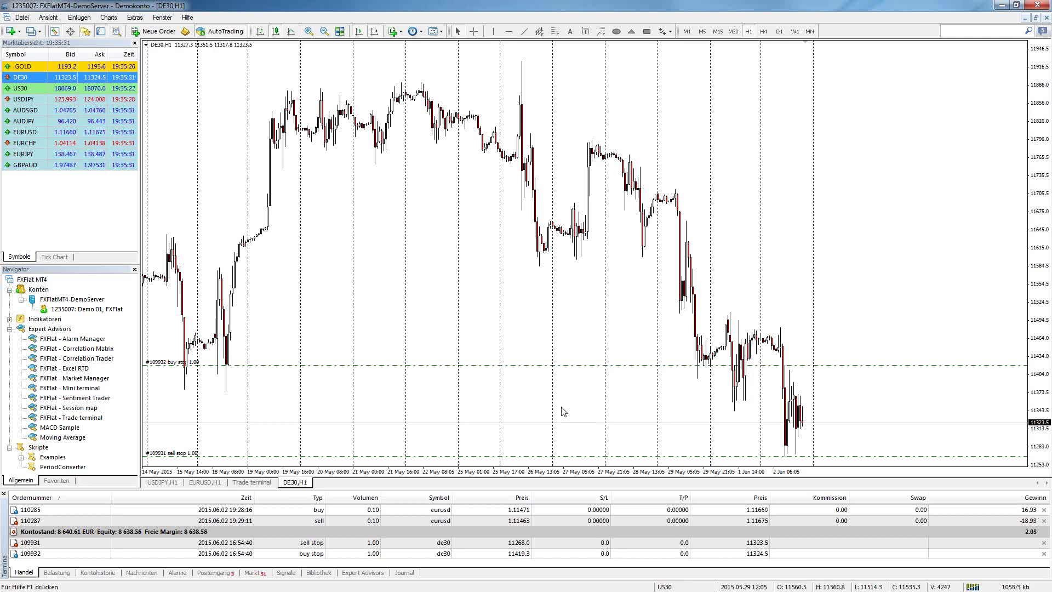
# Review the order types in the EURUSD new-order form, and view the pending stop order levels on the DE30 chart.
pyautogui.click(204, 483)
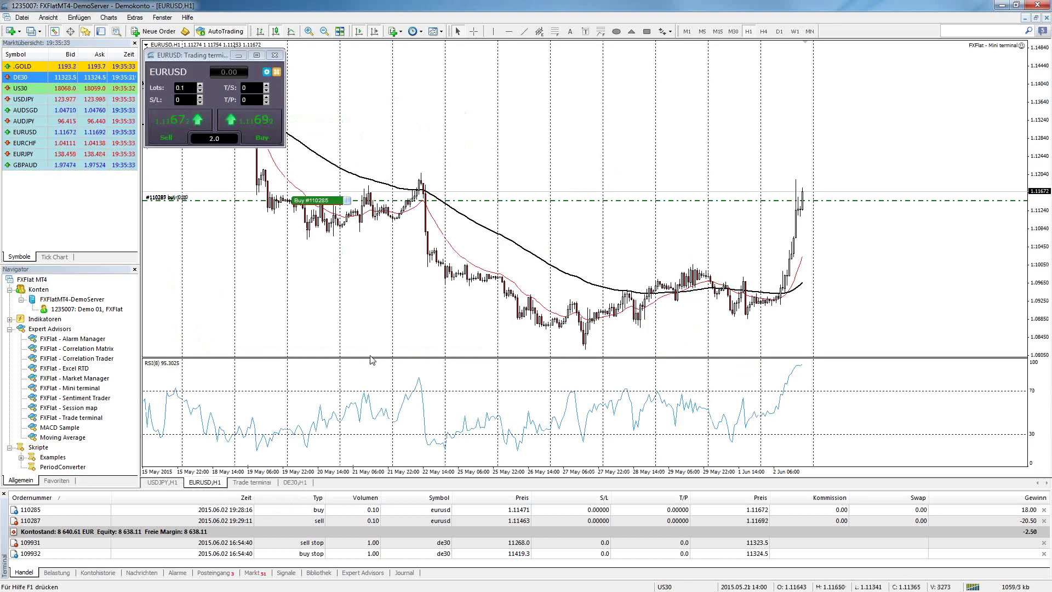
pyautogui.click(277, 73)
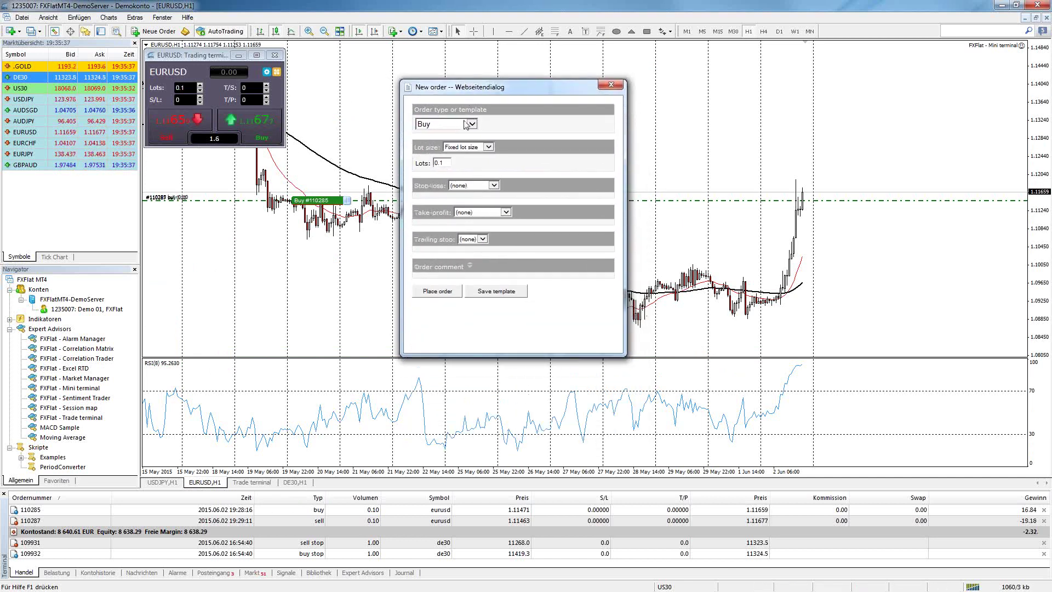
pyautogui.click(471, 124)
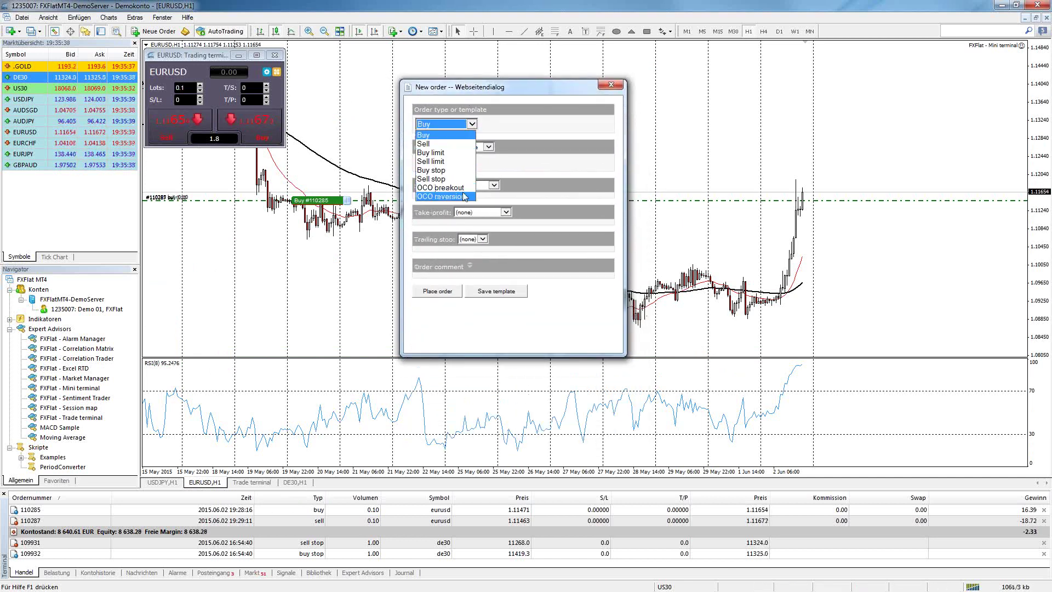
pyautogui.click(540, 174)
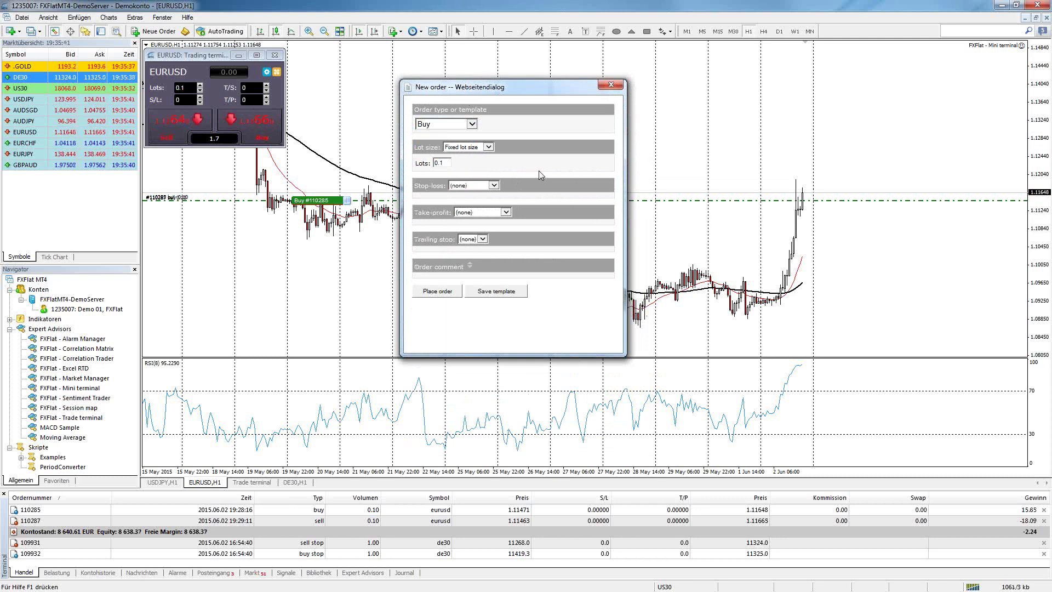
pyautogui.click(611, 86)
pyautogui.click(295, 483)
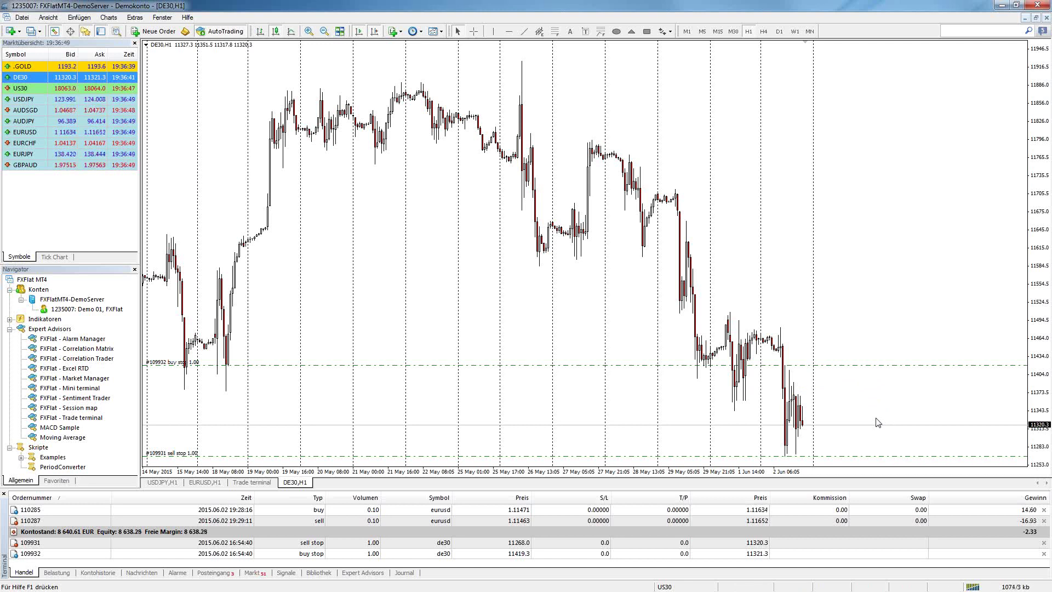
# Reopen the new-order form from the EURUSD chart's mini terminal, move it higher over the chart and review its order types.
pyautogui.click(222, 483)
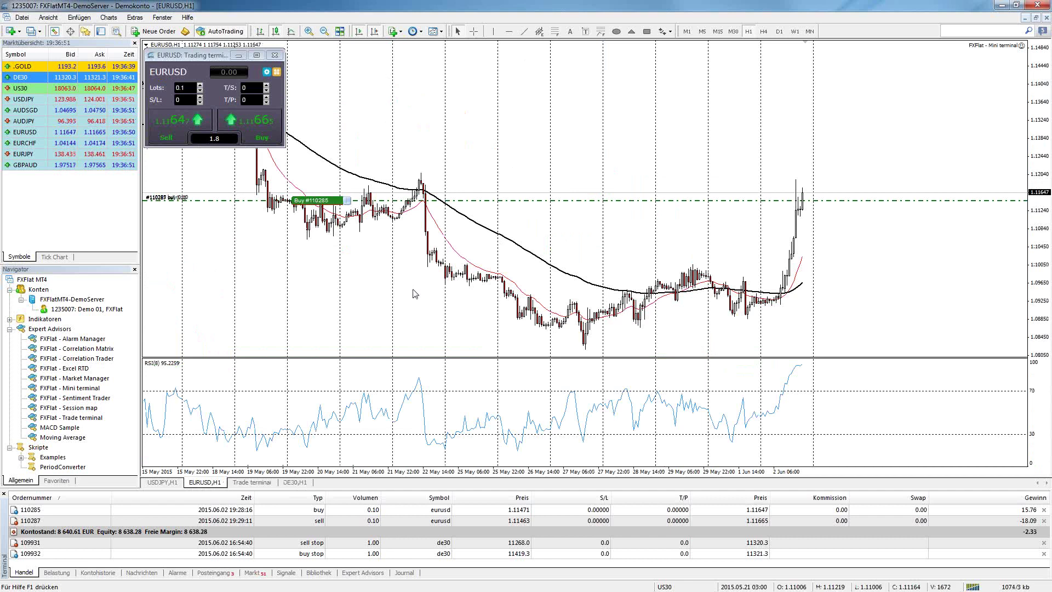
pyautogui.click(277, 73)
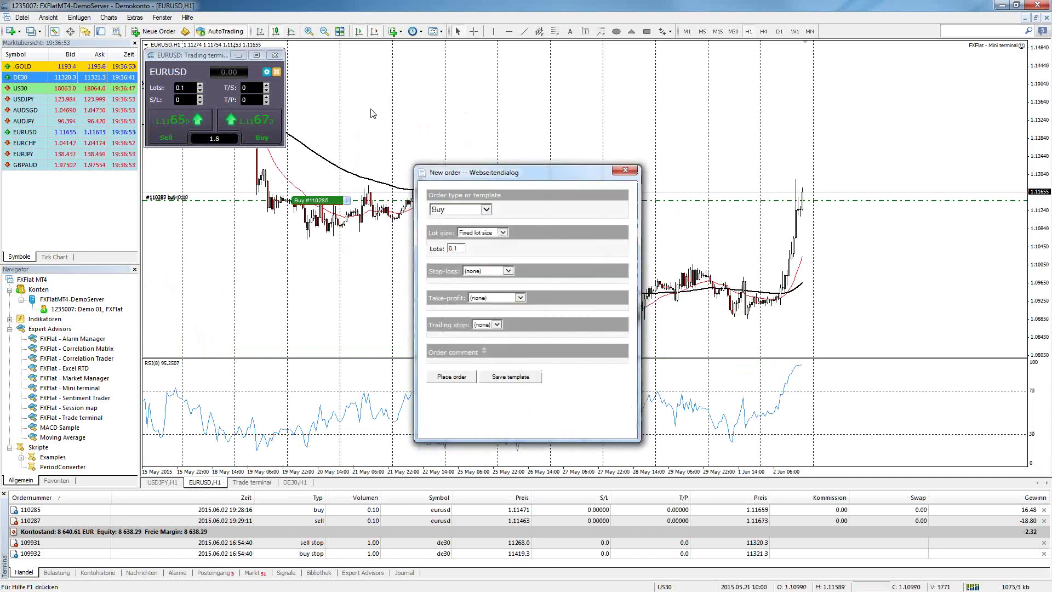
pyautogui.moveTo(512, 179); pyautogui.dragTo(514, 93)
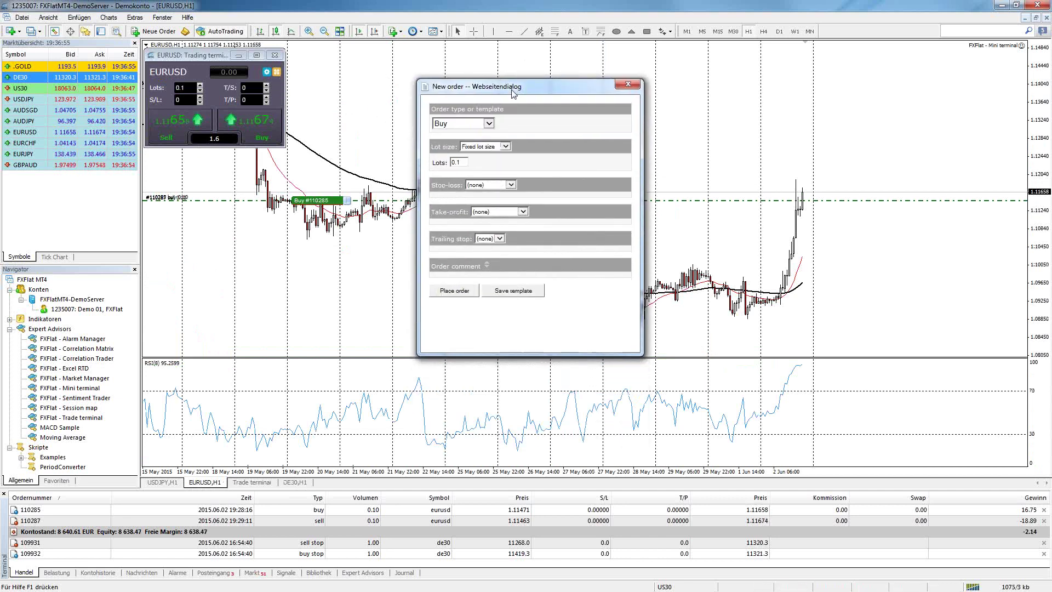
pyautogui.click(492, 125)
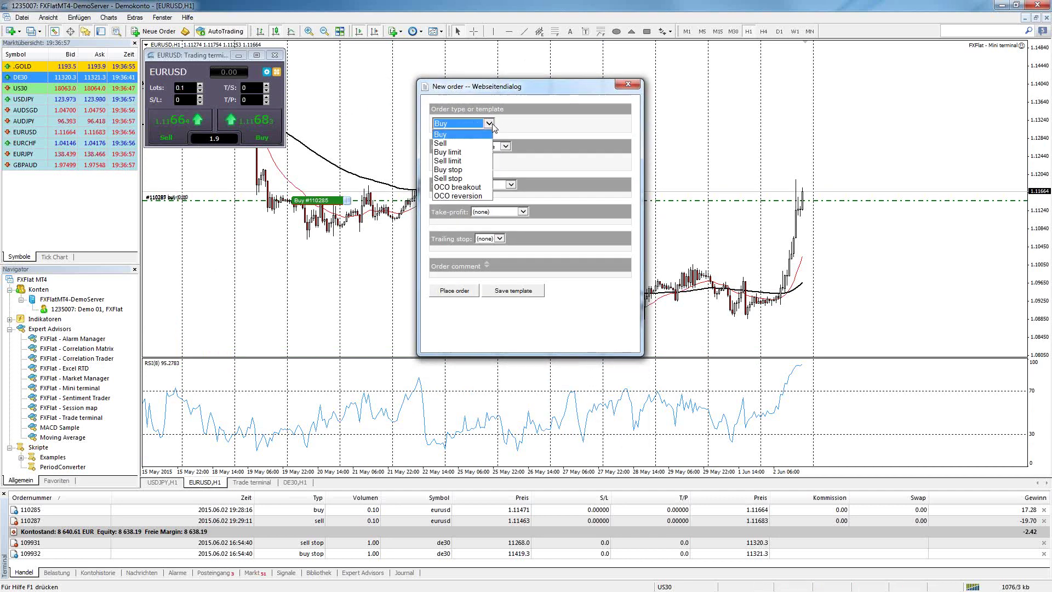
pyautogui.click(517, 121)
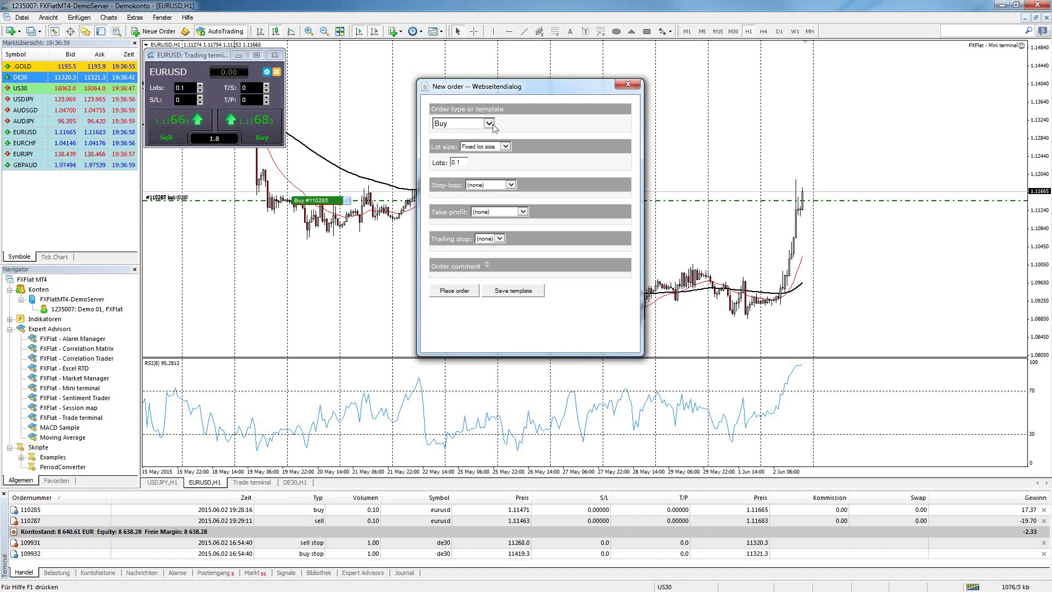
pyautogui.click(491, 124)
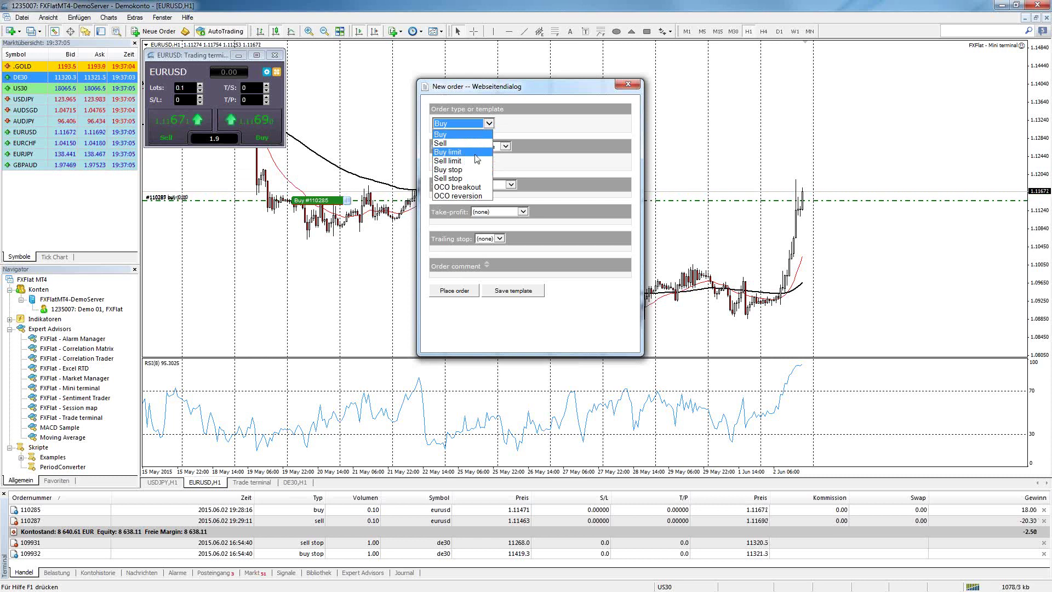
pyautogui.click(521, 160)
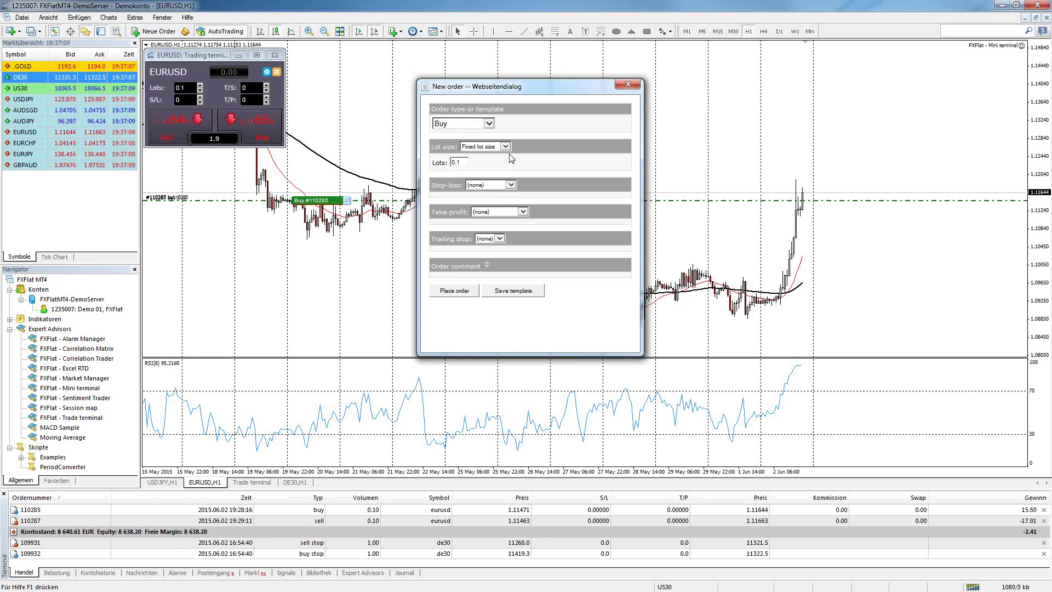
# Set the buy order's lot size to a fixed cash risk of EUR 100 and try to place it without a stop-loss.
pyautogui.click(505, 147)
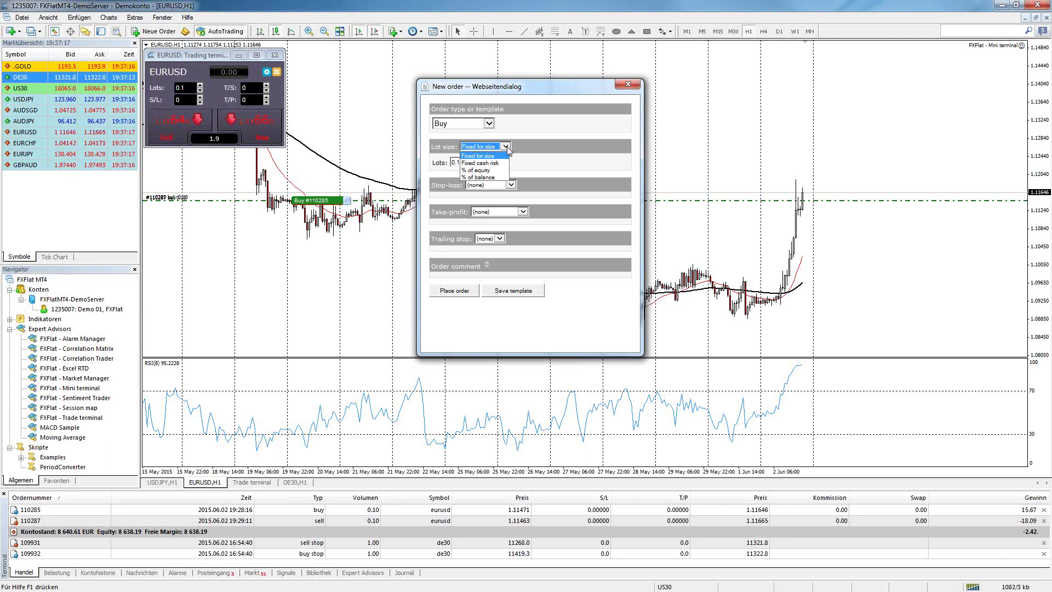
pyautogui.click(525, 140)
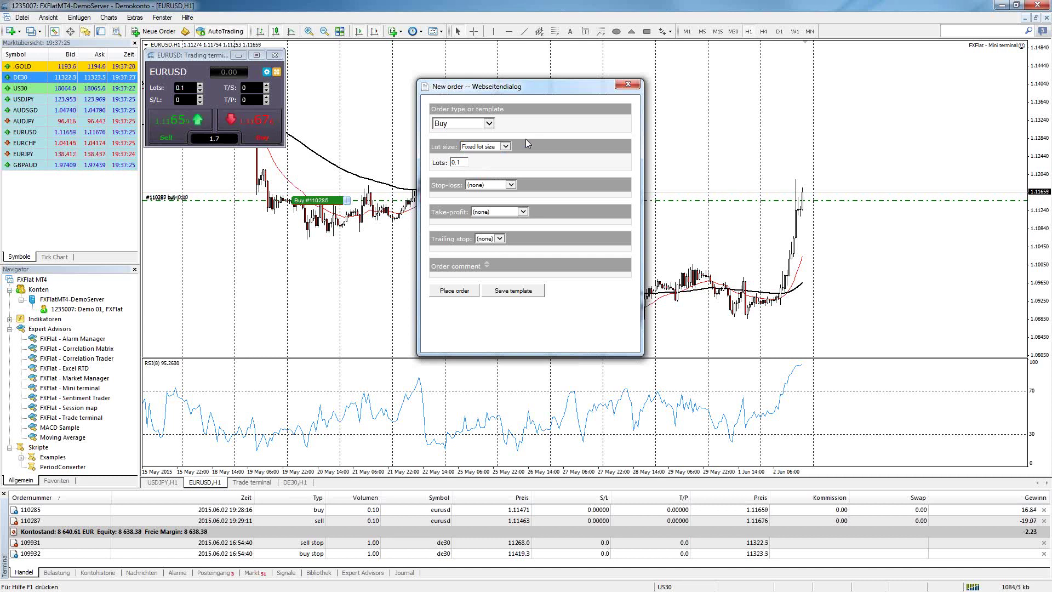
pyautogui.click(505, 148)
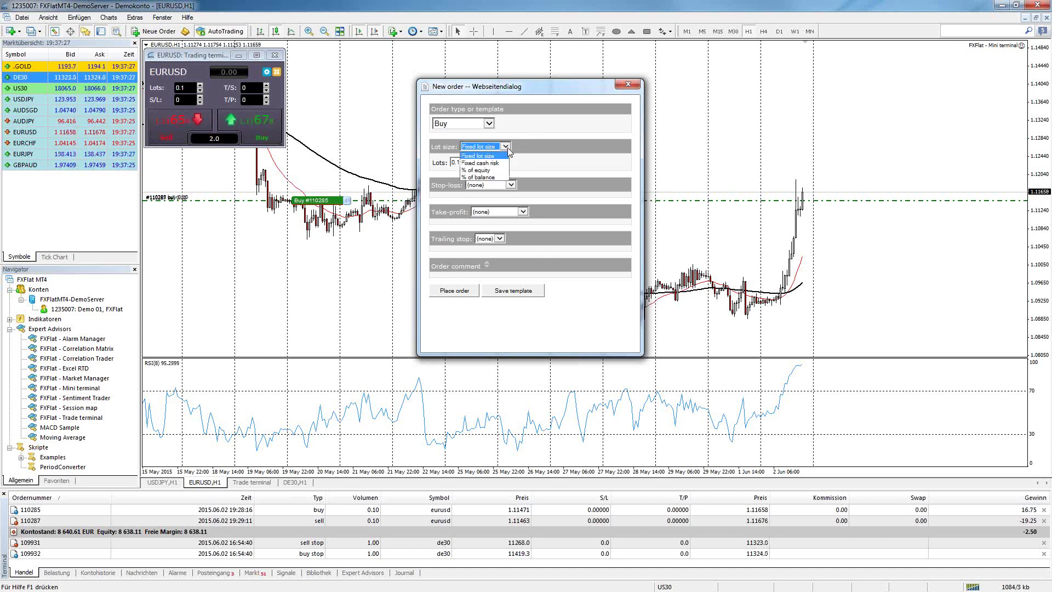
pyautogui.click(503, 164)
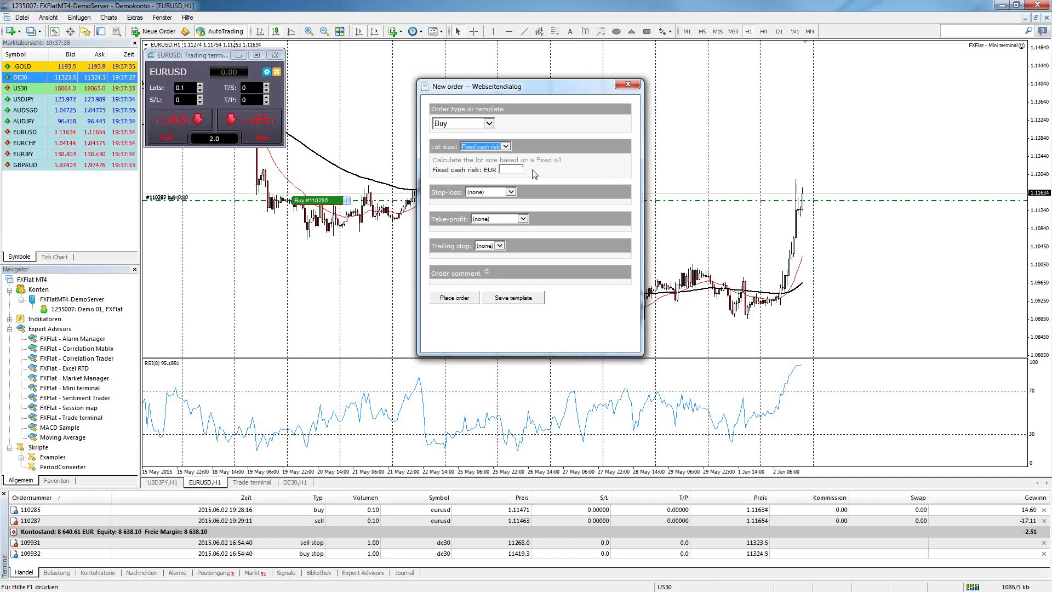
pyautogui.click(523, 168)
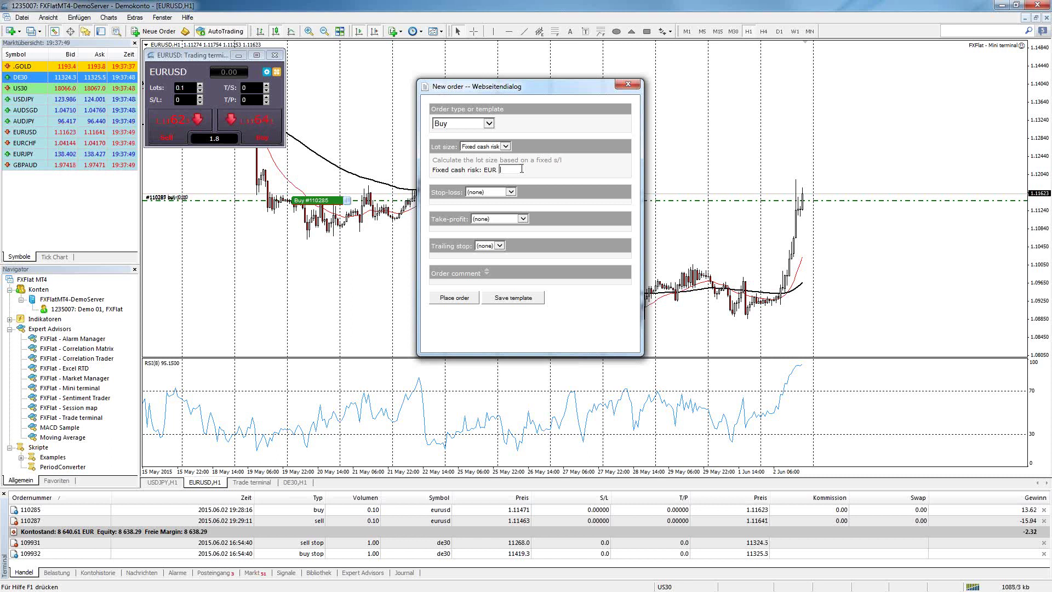
pyautogui.write('00')
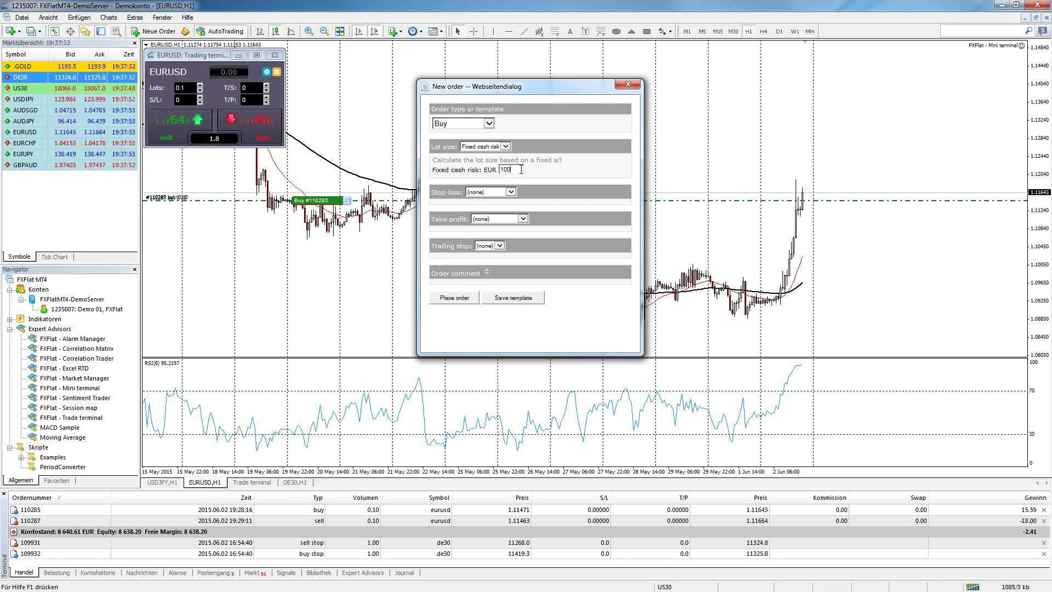
pyautogui.click(467, 302)
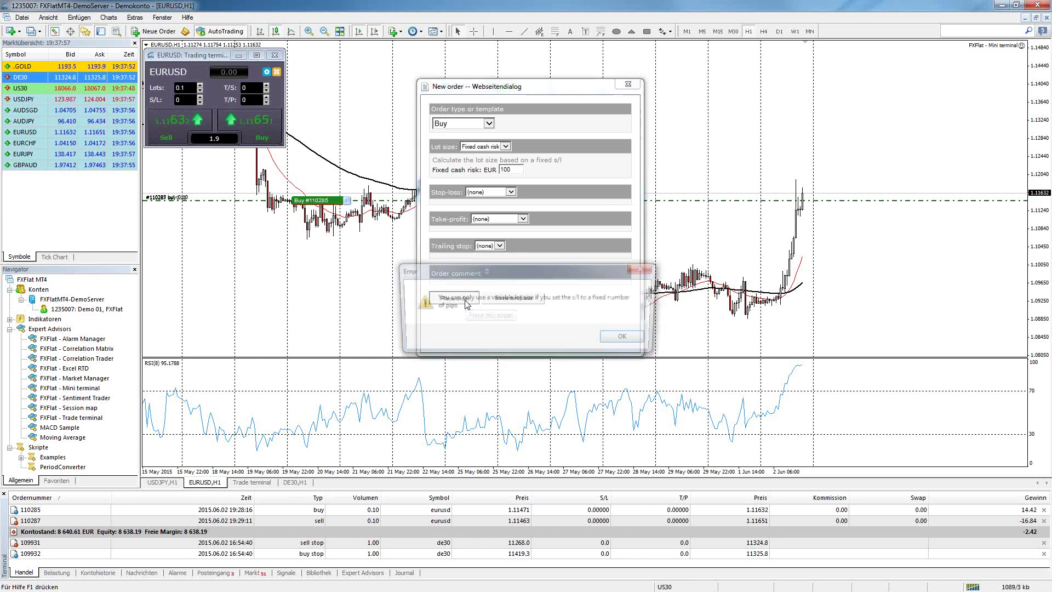
pyautogui.click(628, 339)
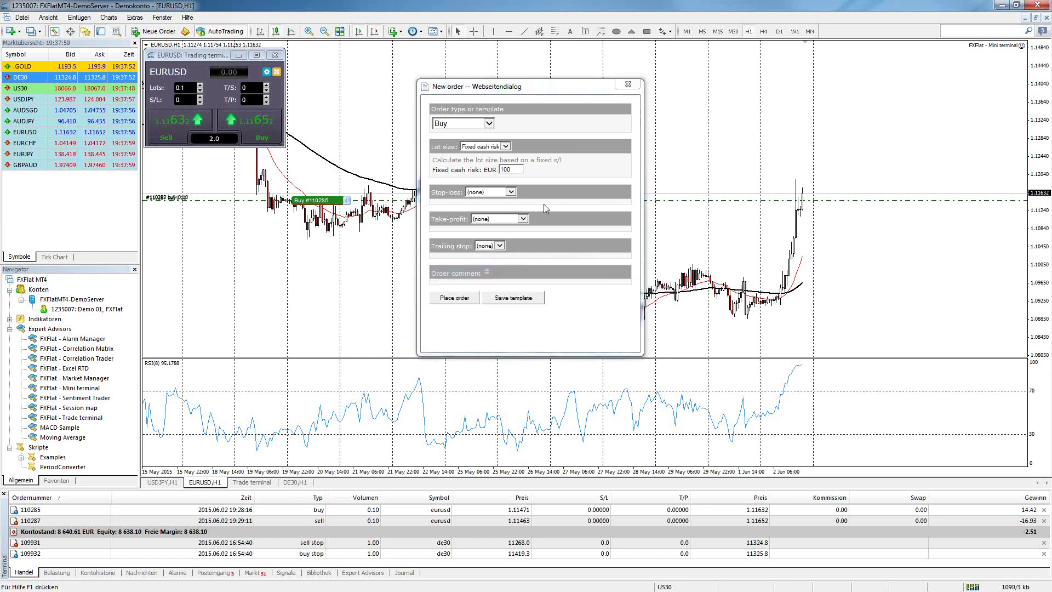
# Set the buy order's stop-loss to 30 pips and place the order.
pyautogui.click(510, 192)
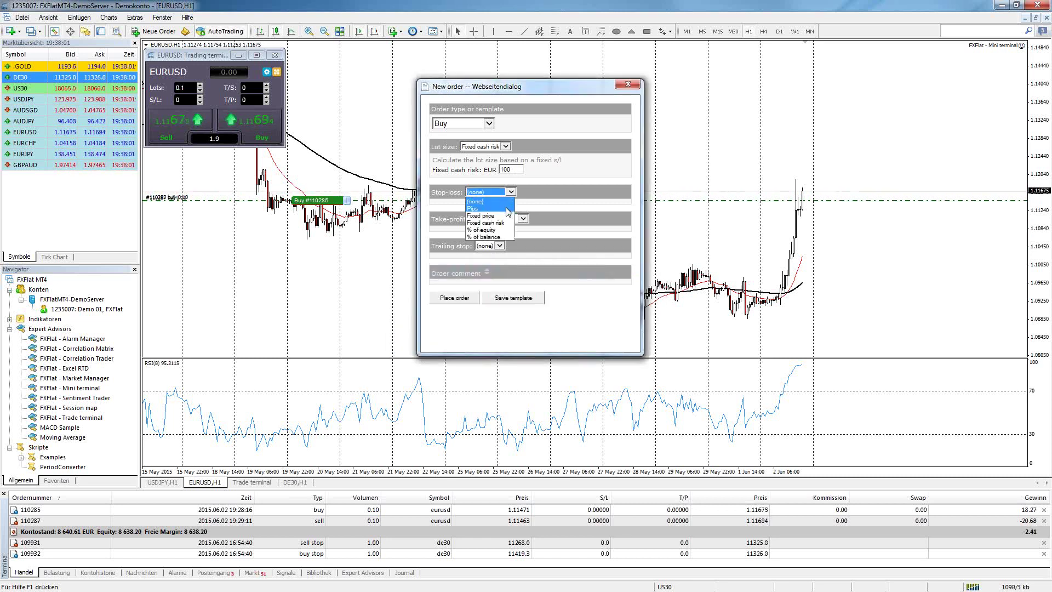
pyautogui.click(472, 209)
pyautogui.click(464, 209)
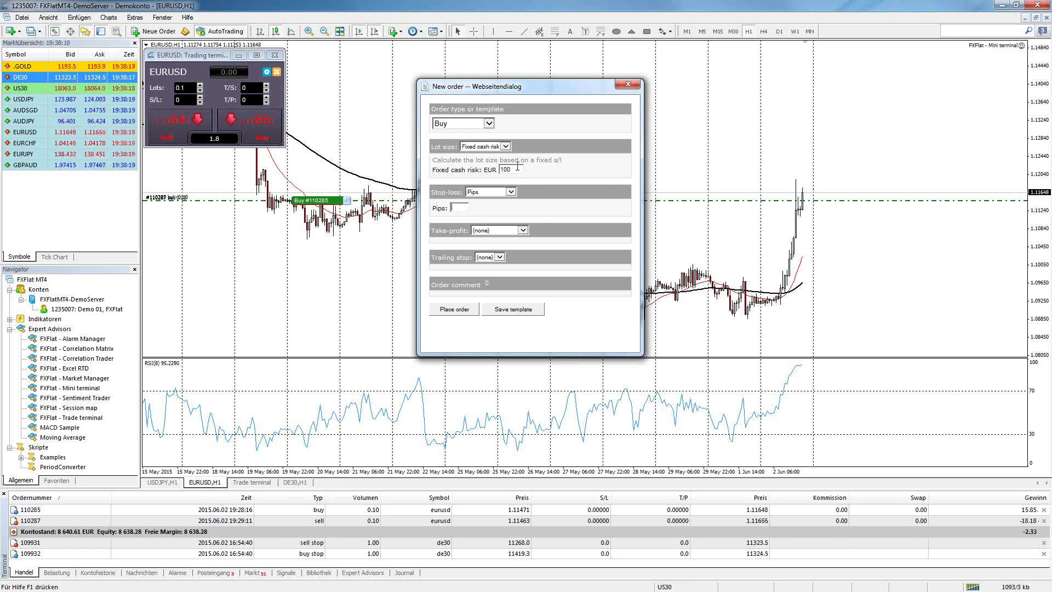
pyautogui.click(462, 208)
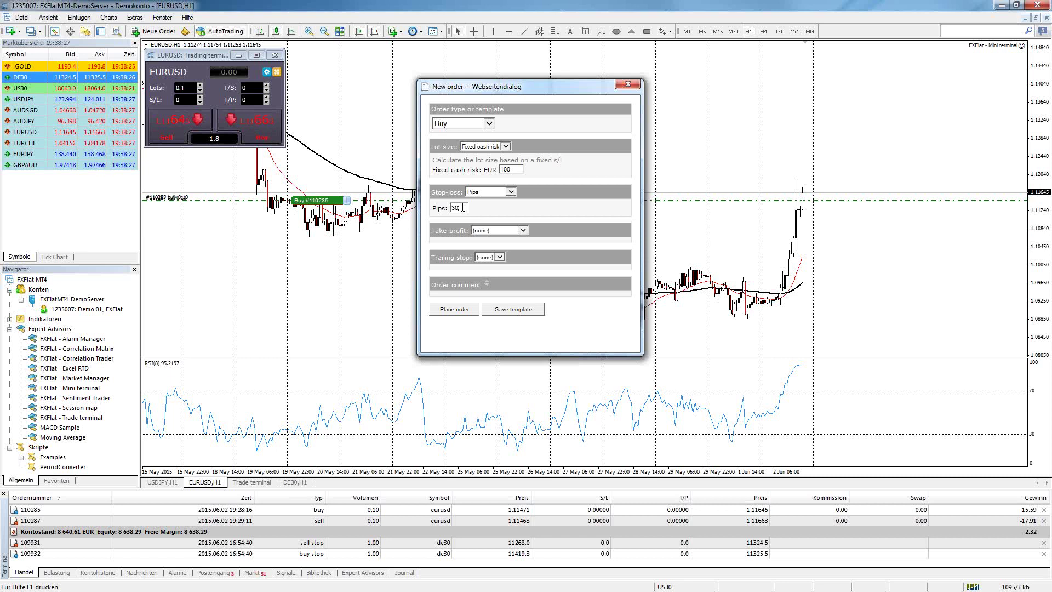
pyautogui.click(458, 313)
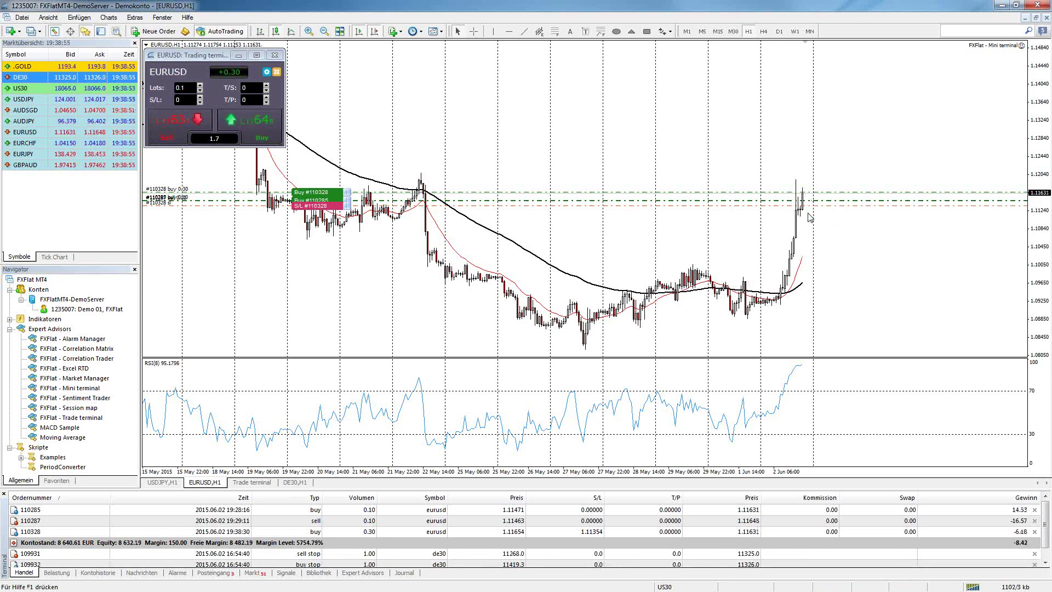
# Switch the EURUSD chart to the M15 timeframe and close the two 0.10-lot EURUSD buy and sell positions.
pyautogui.click(717, 31)
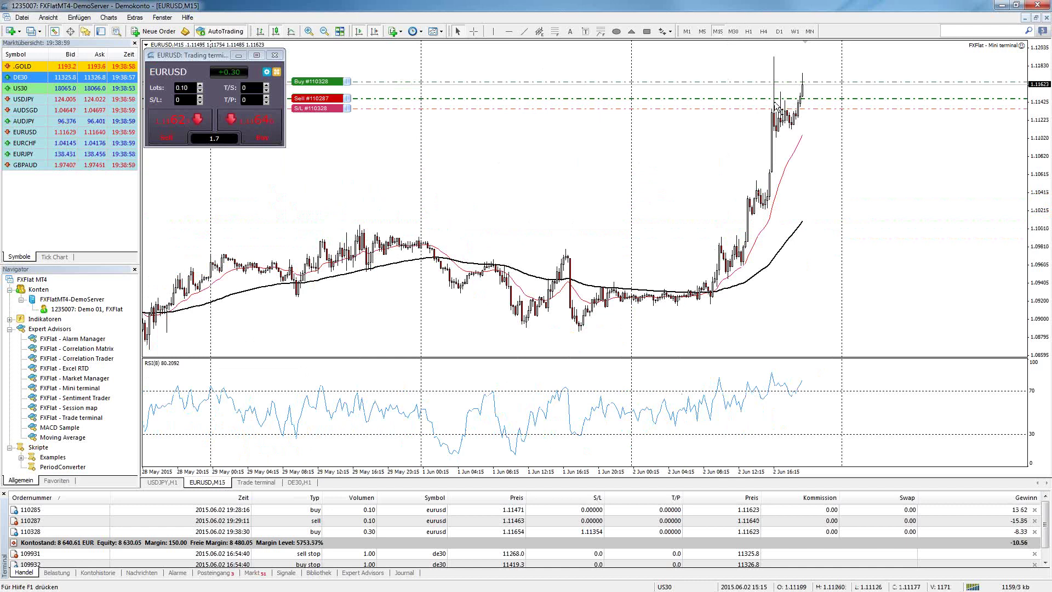
pyautogui.click(1034, 521)
pyautogui.click(1043, 510)
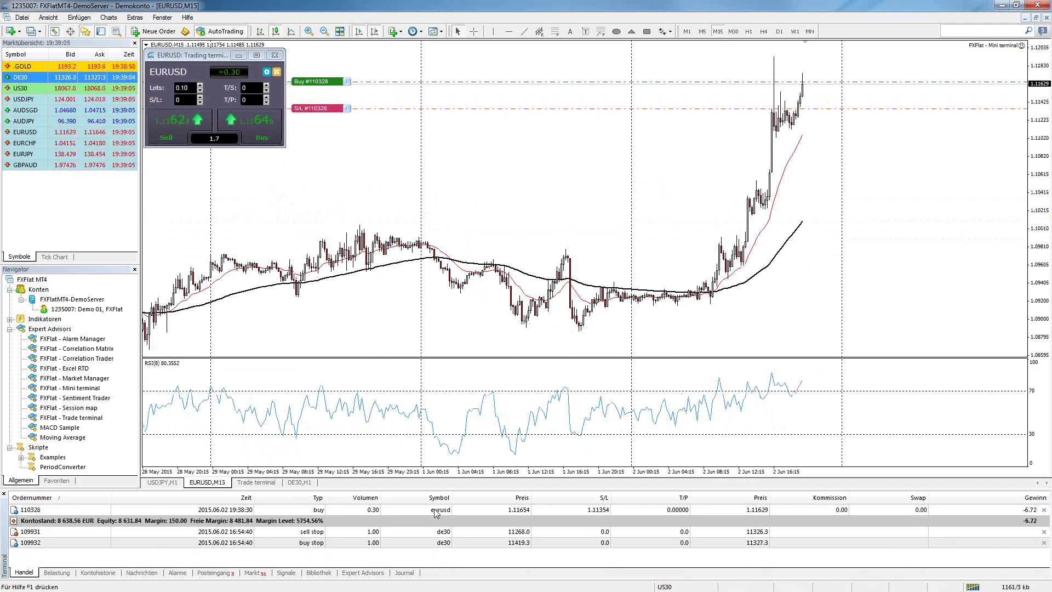
# Open a new EURUSD buy order form and set its lot size mode to Fixed cash risk.
pyautogui.click(277, 72)
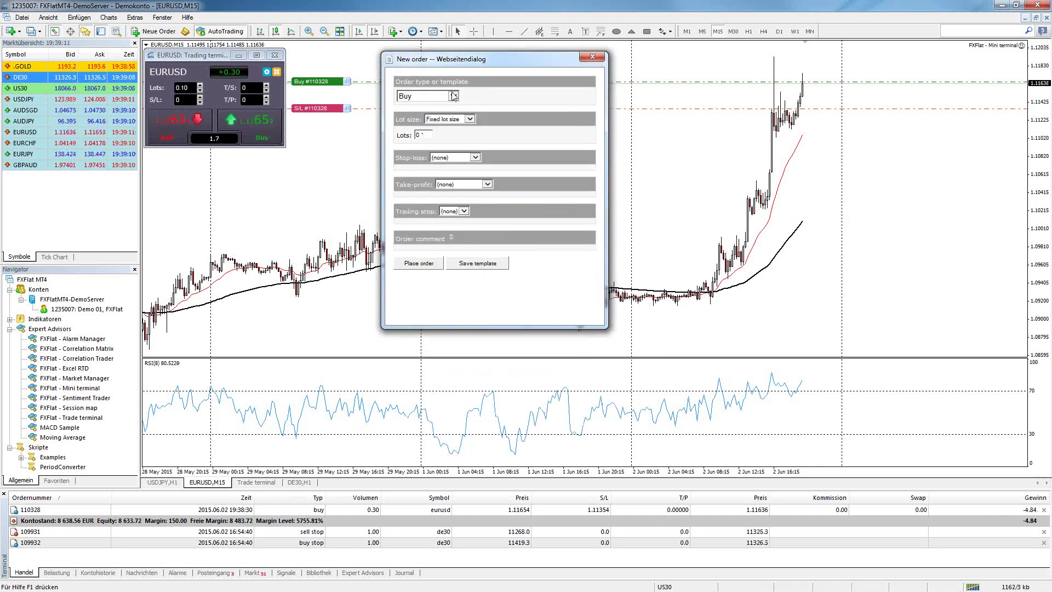
pyautogui.click(453, 98)
pyautogui.click(487, 100)
pyautogui.click(470, 118)
pyautogui.click(469, 136)
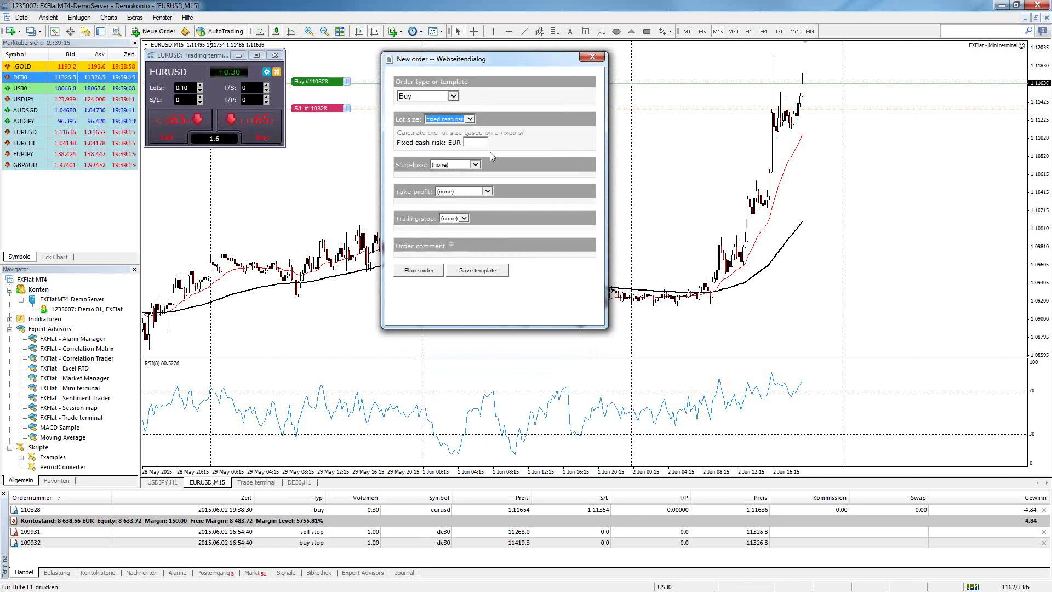
# Change the order's lot size mode to % of equity and then to % of balance.
pyautogui.click(470, 119)
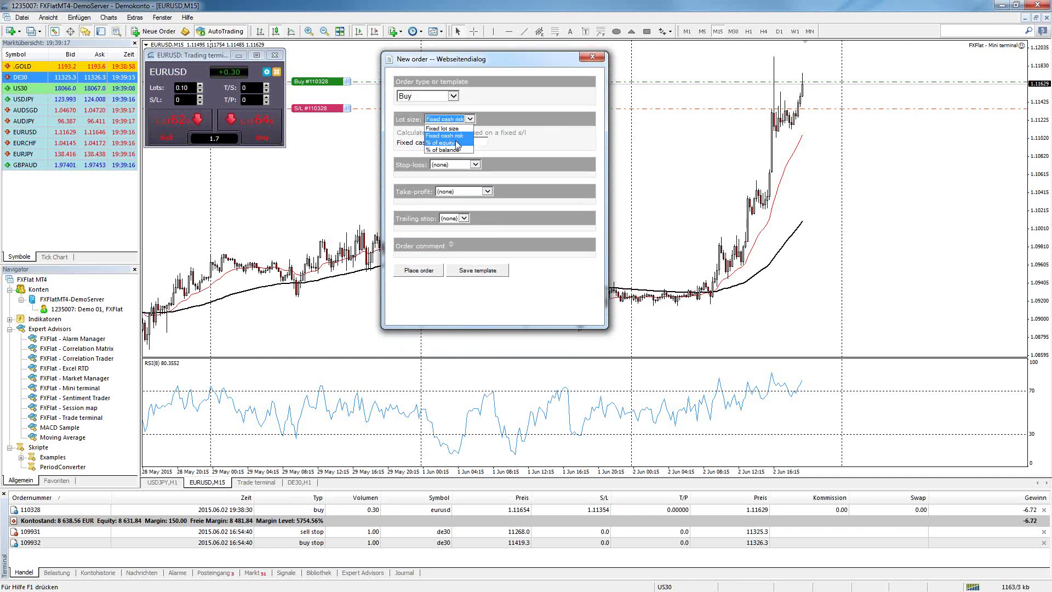
pyautogui.click(465, 148)
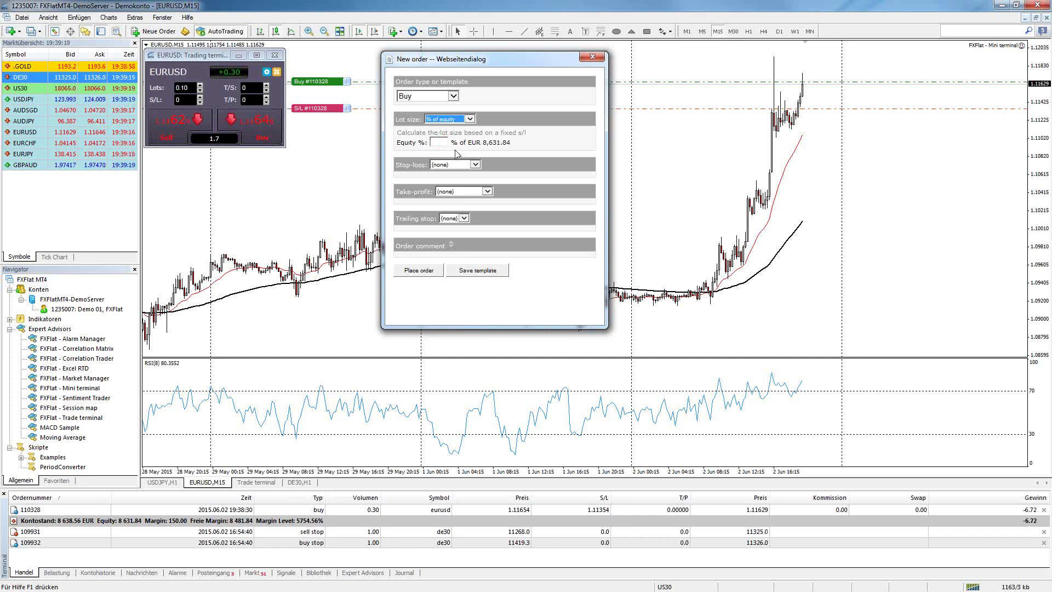
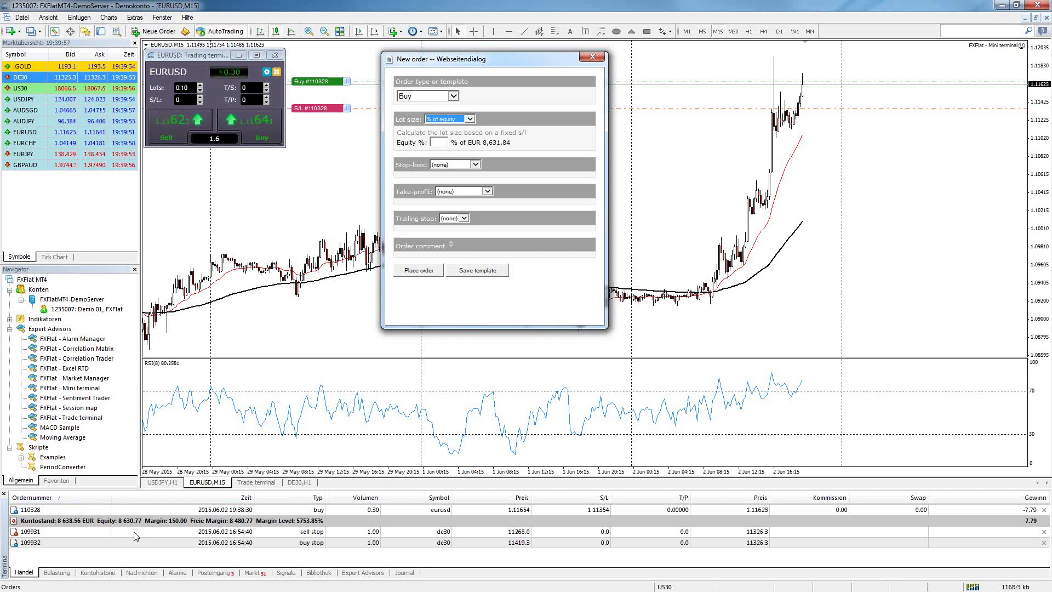
pyautogui.click(458, 123)
pyautogui.click(460, 149)
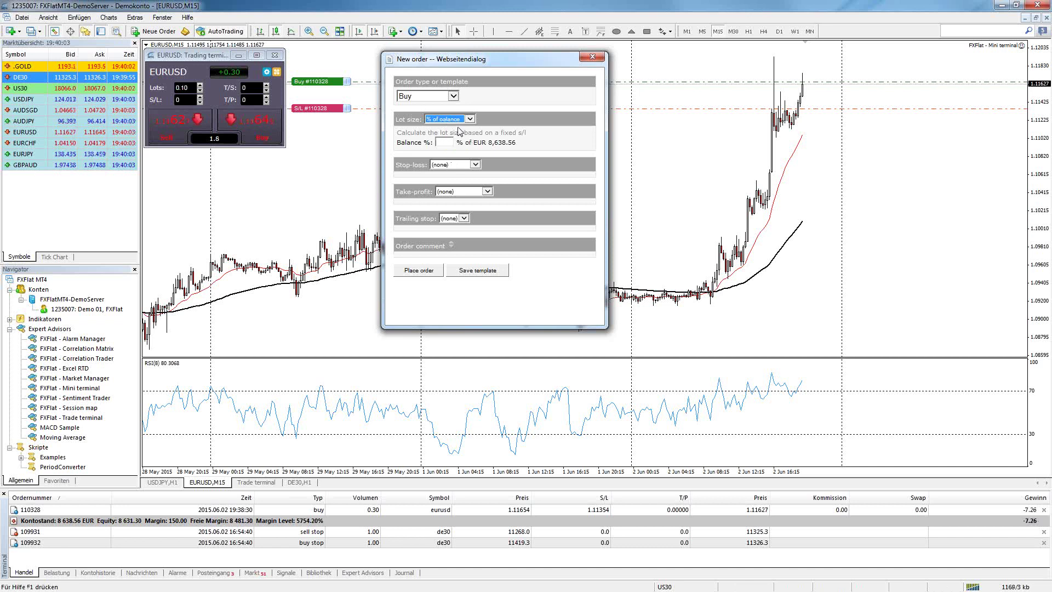
# Set the buy order's lot size to 2% of balance with a 15-pip stop-loss and place the order.
pyautogui.click(450, 141)
pyautogui.click(465, 166)
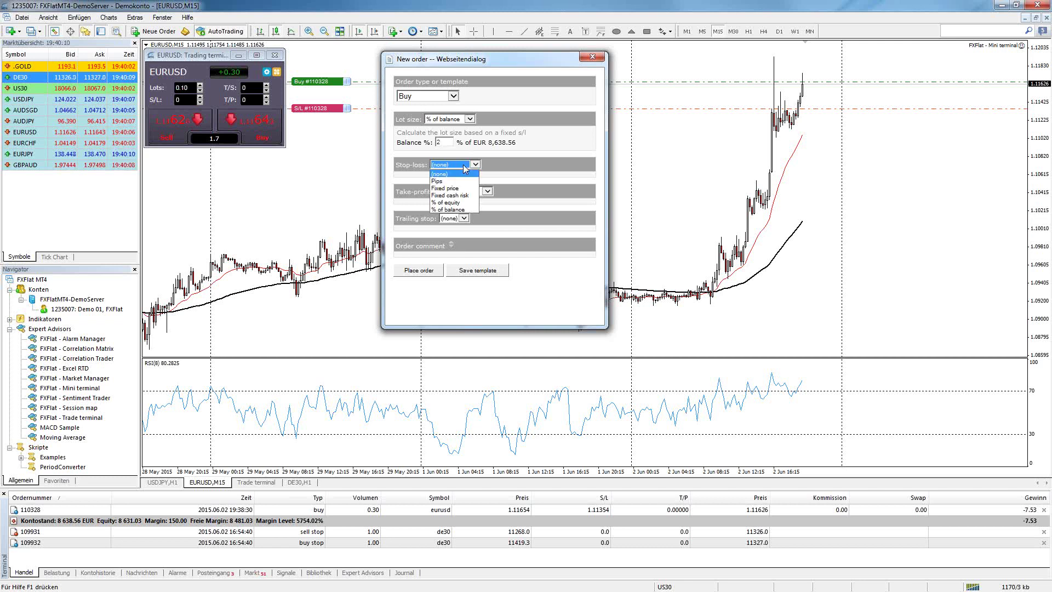
pyautogui.click(466, 180)
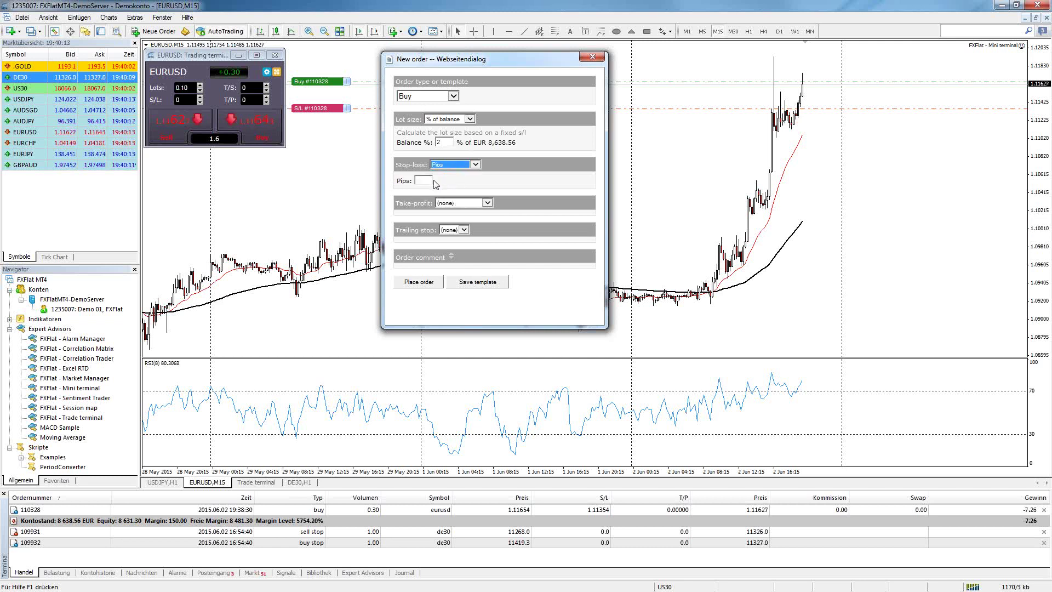
pyautogui.click(434, 180)
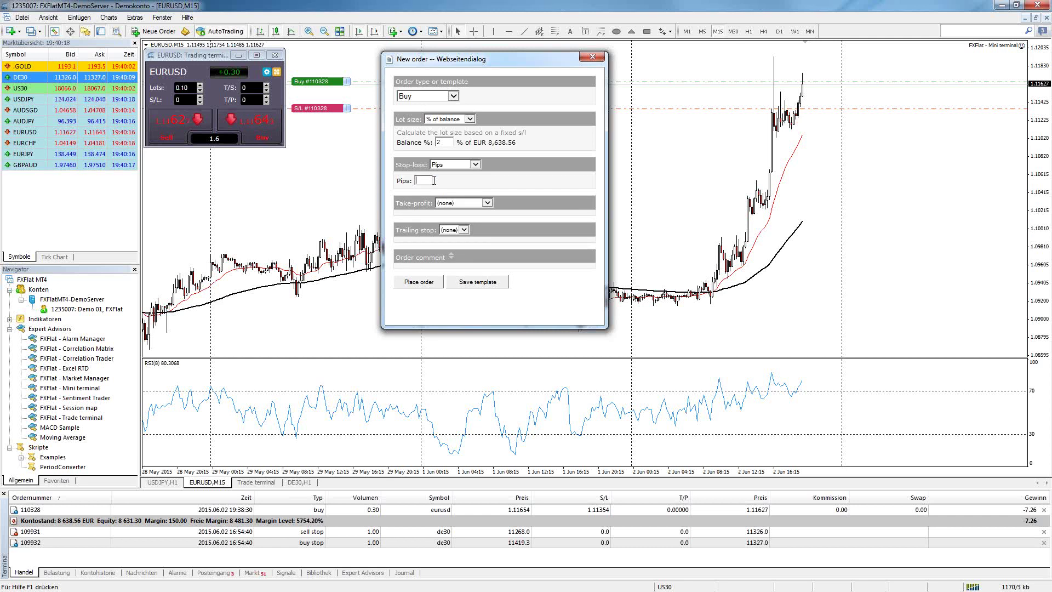
pyautogui.write('15')
pyautogui.click(431, 282)
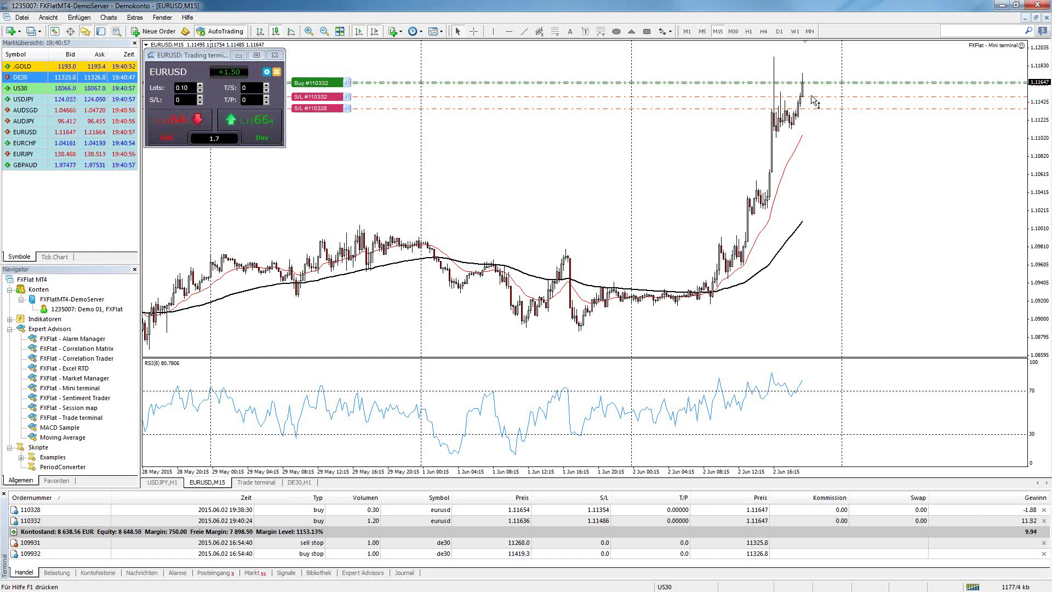
# Close the 1.20-lot EURUSD buy position individually and close everything remaining on EURUSD with the mini terminal's Close all command.
pyautogui.click(1044, 520)
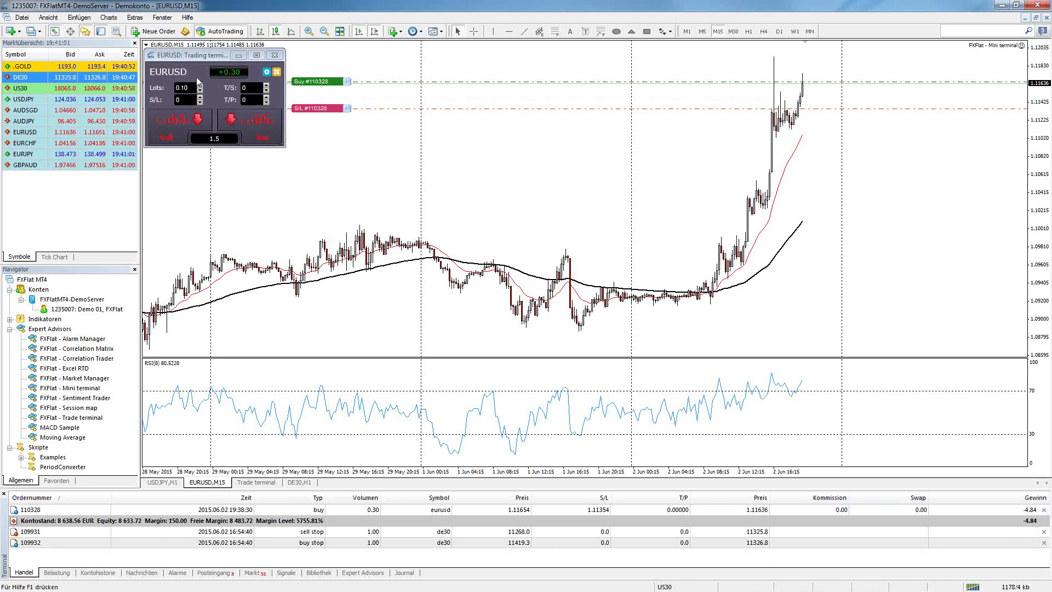
pyautogui.click(242, 73)
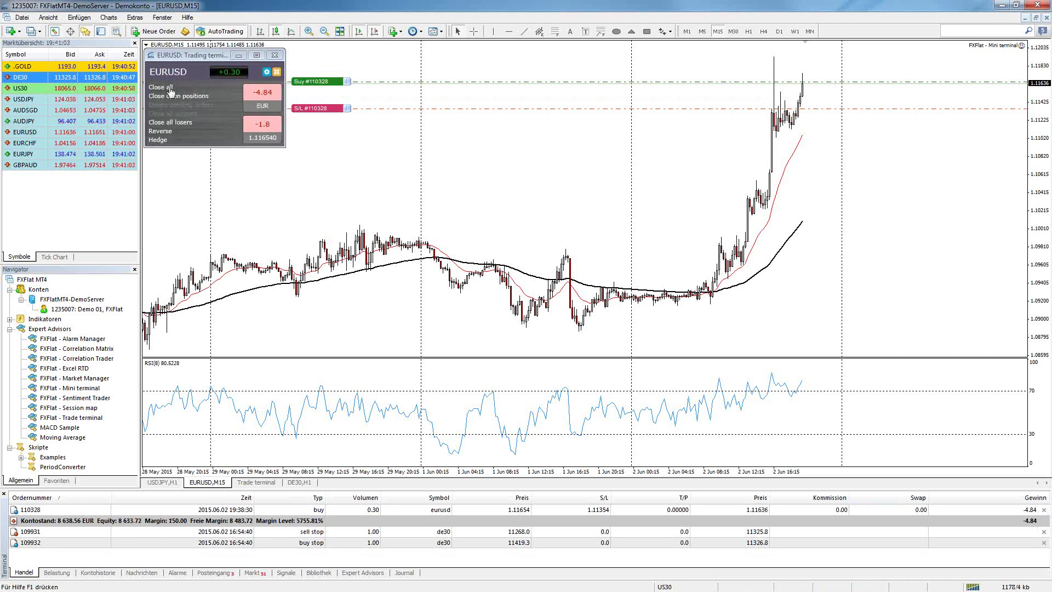
pyautogui.click(169, 88)
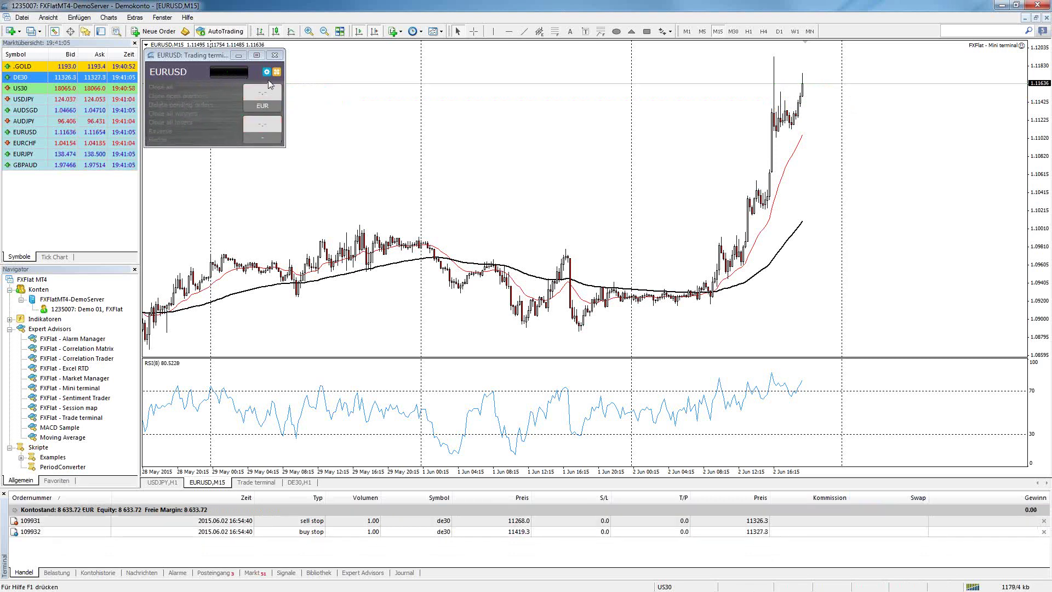
# Open a new EURUSD order form and examine the available stop-loss and take-profit modes.
pyautogui.click(277, 72)
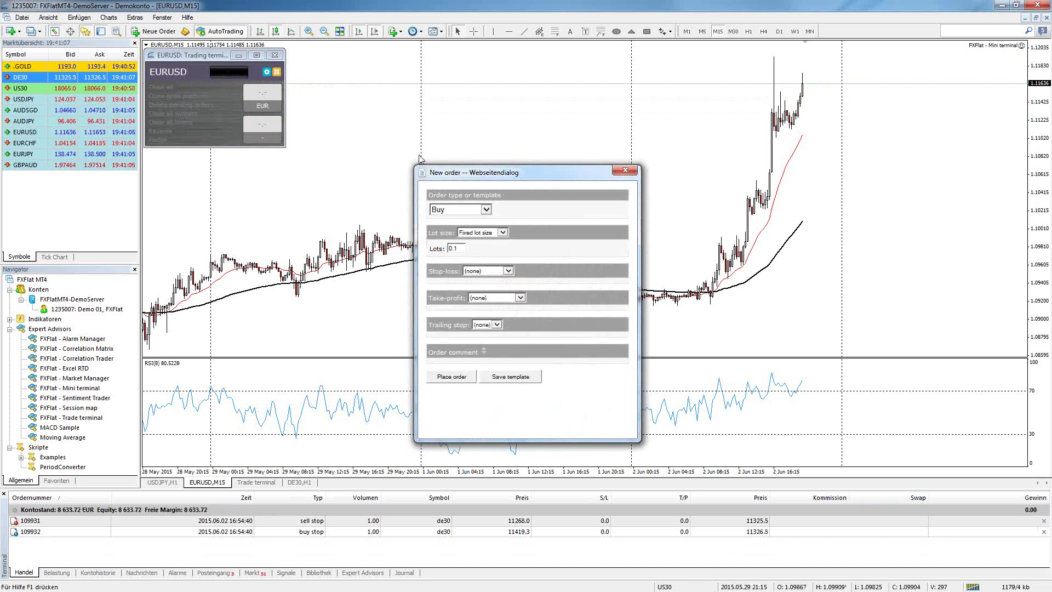
pyautogui.moveTo(500, 172); pyautogui.dragTo(480, 100)
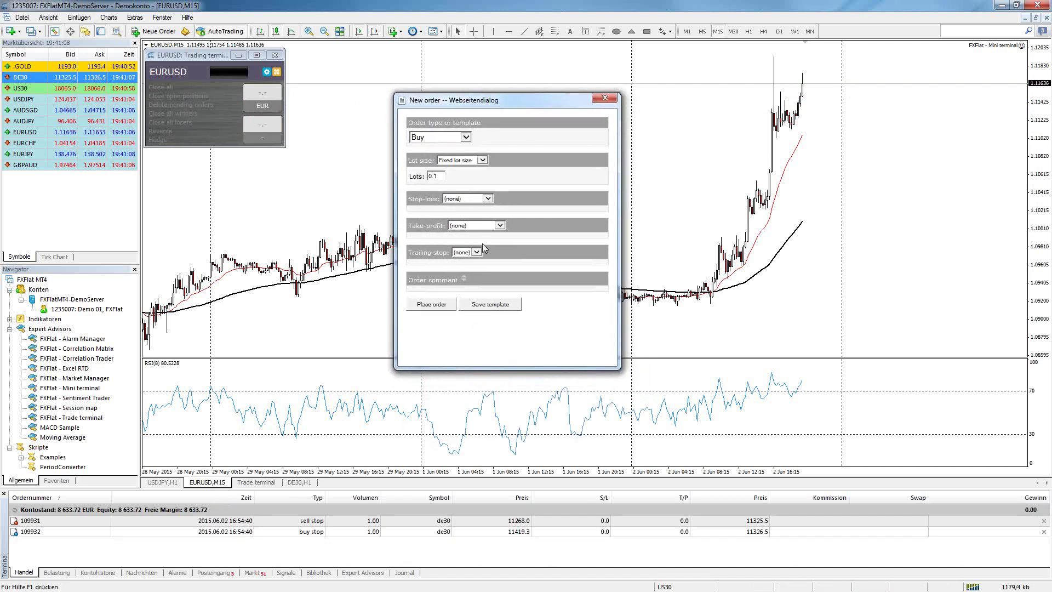
pyautogui.click(488, 199)
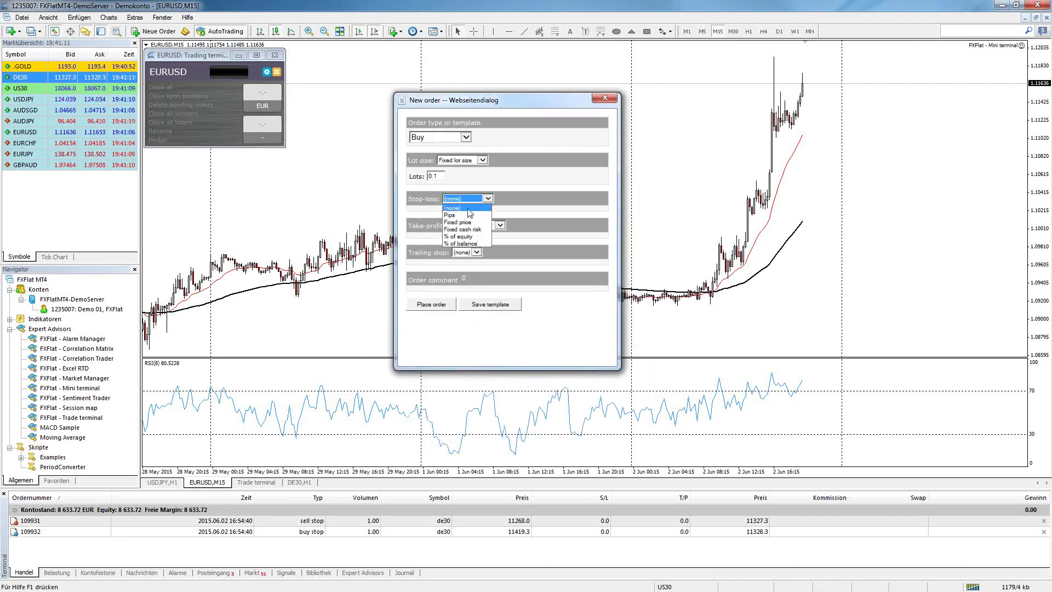
pyautogui.click(528, 202)
pyautogui.click(501, 225)
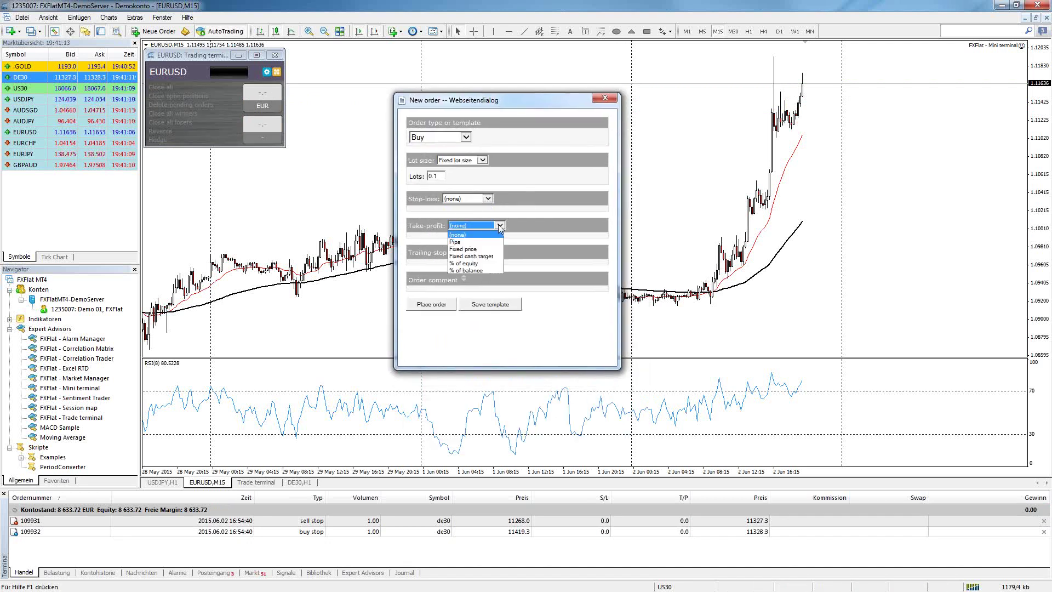
pyautogui.click(499, 235)
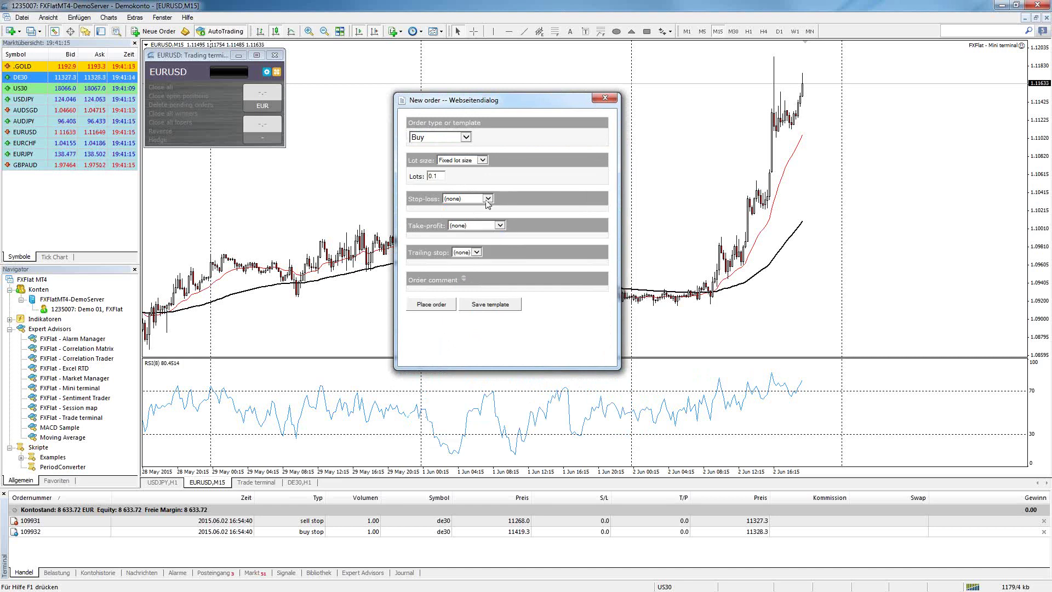
pyautogui.click(487, 199)
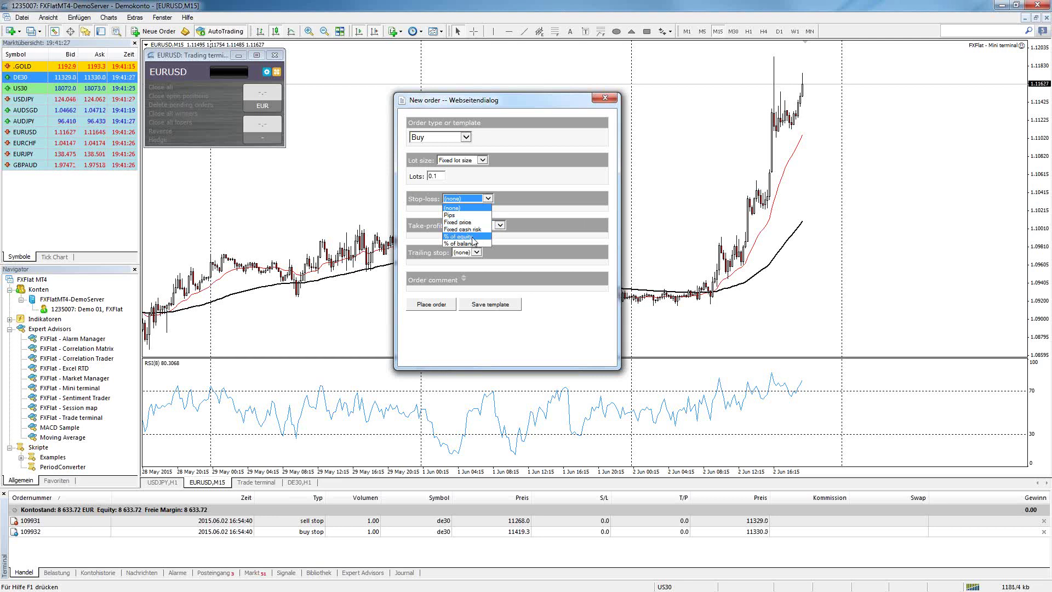
pyautogui.click(542, 219)
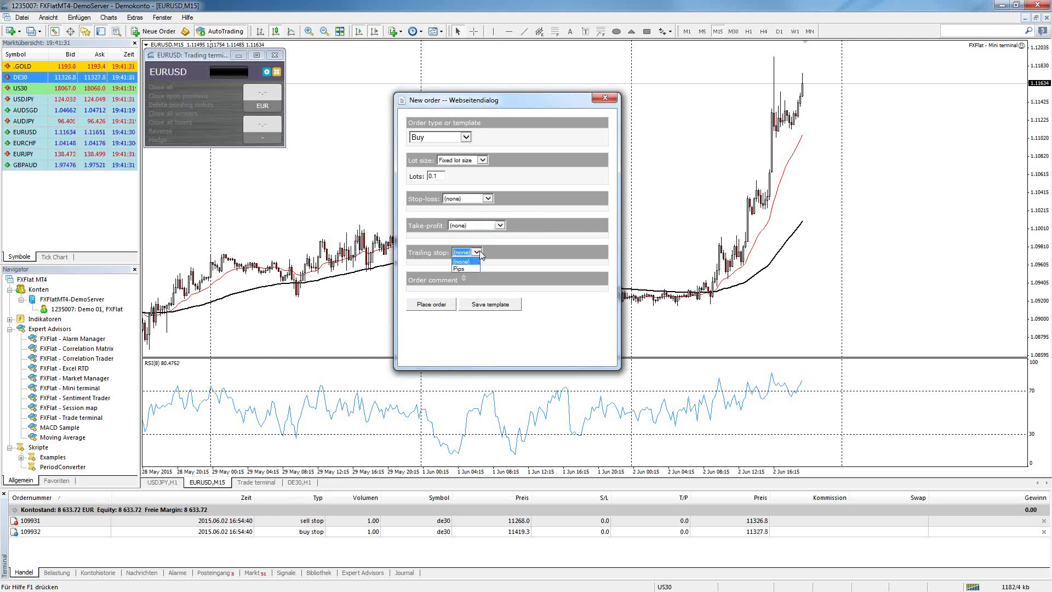
# Set the order's trailing stop mode to Pips and review the order types, keeping Buy selected.
pyautogui.click(459, 269)
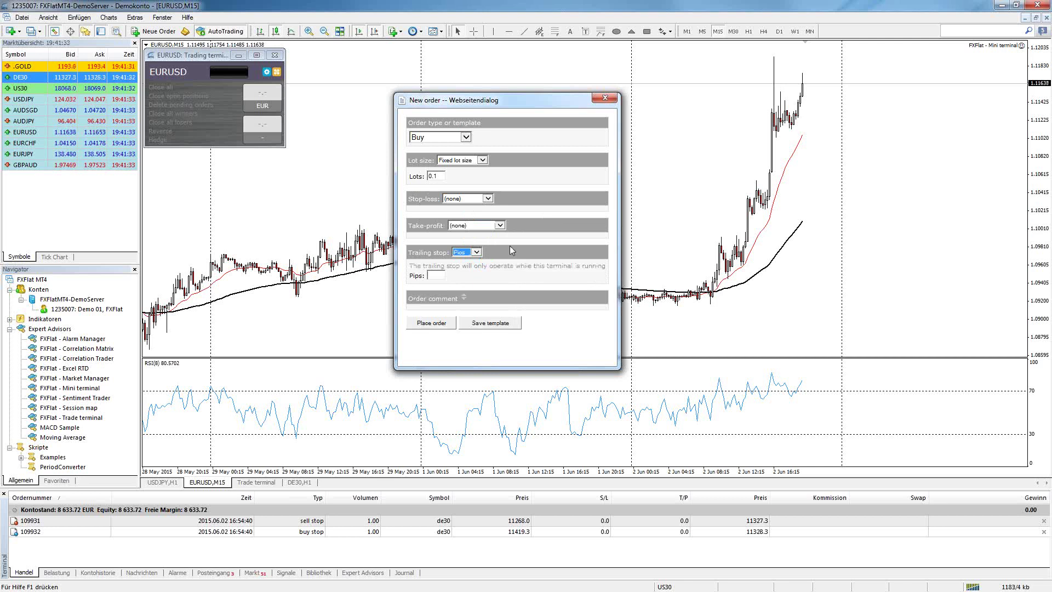
pyautogui.click(510, 248)
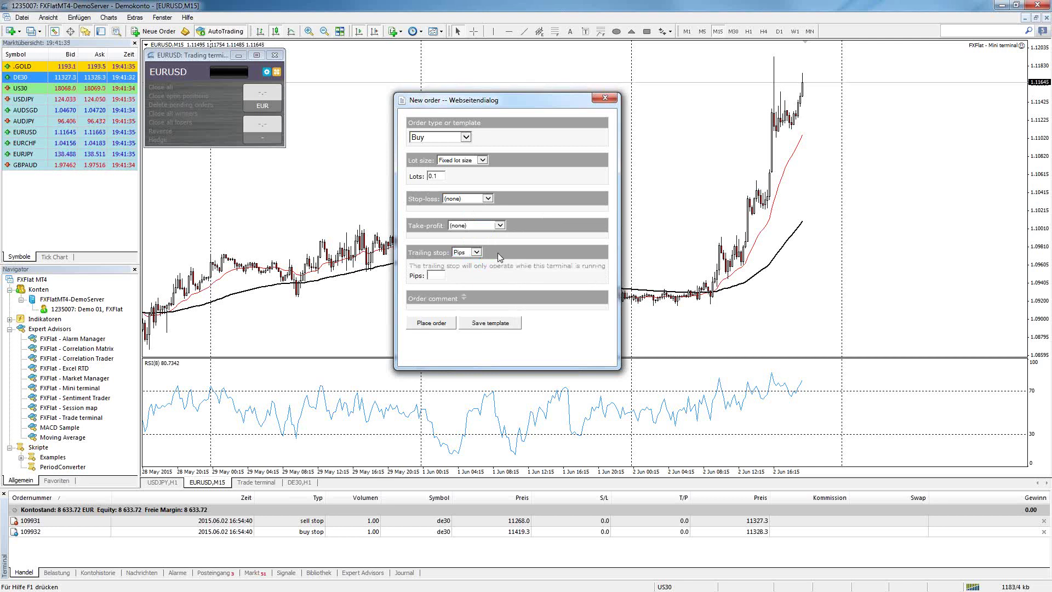
pyautogui.click(439, 274)
pyautogui.click(466, 137)
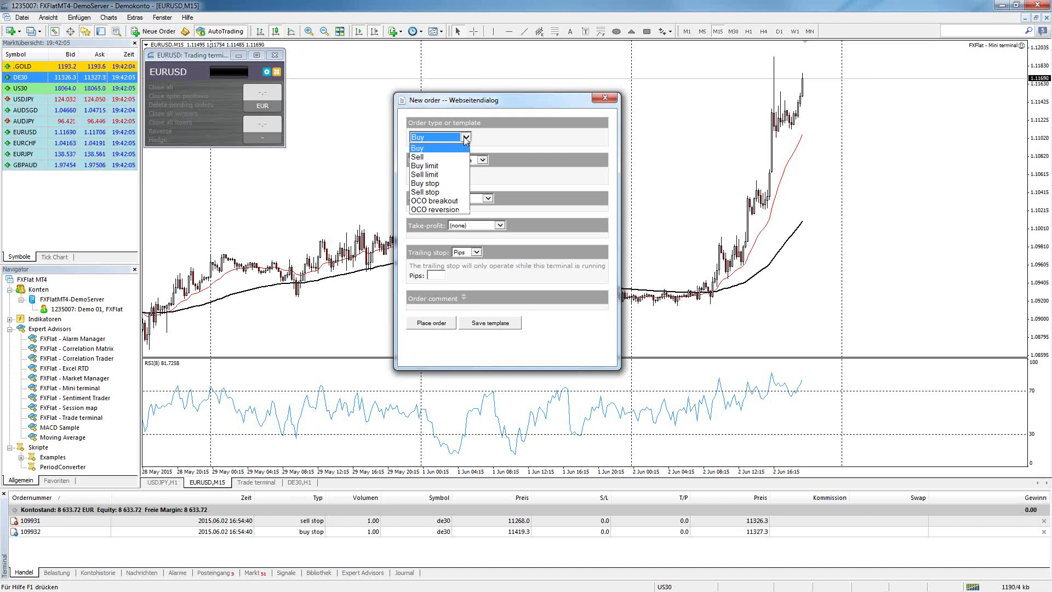
pyautogui.click(453, 149)
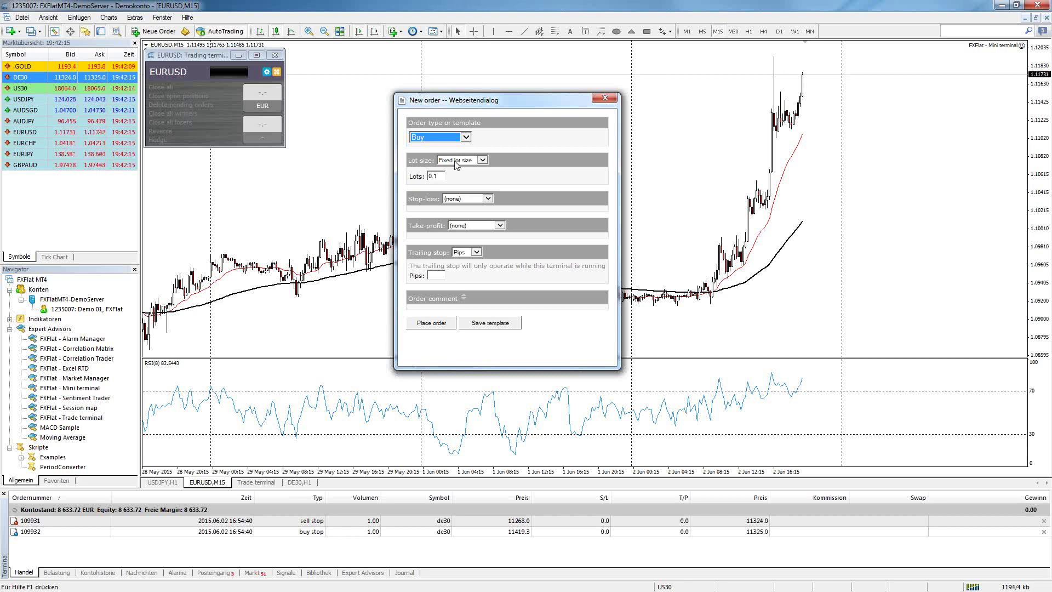
# Set the buy order's lot size to a fixed cash risk of EUR 100 and its stop-loss to 30 pips.
pyautogui.click(458, 165)
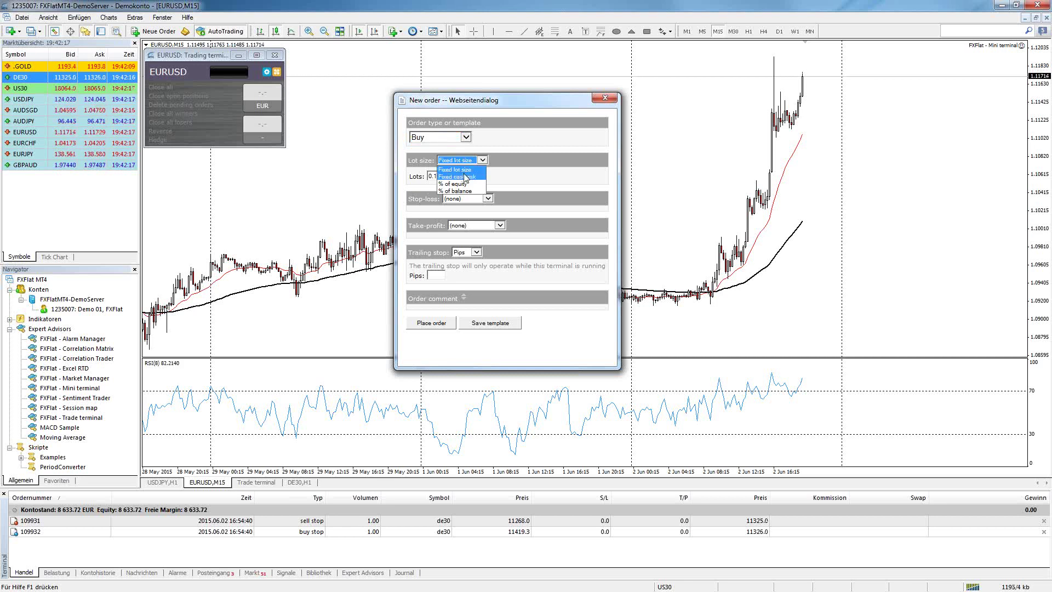
pyautogui.click(463, 171)
pyautogui.write('100')
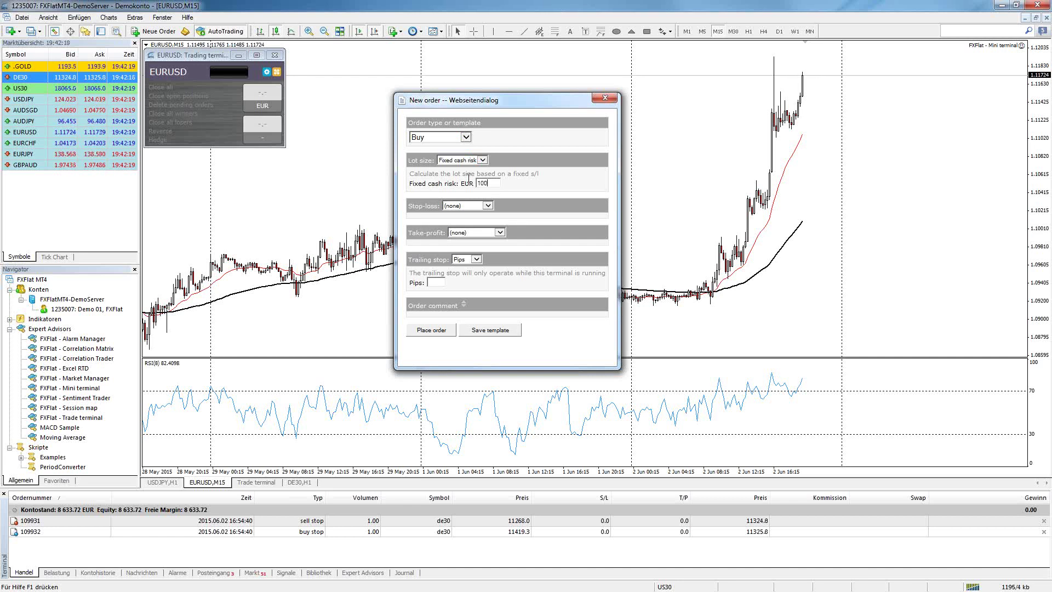
pyautogui.click(485, 206)
pyautogui.click(463, 219)
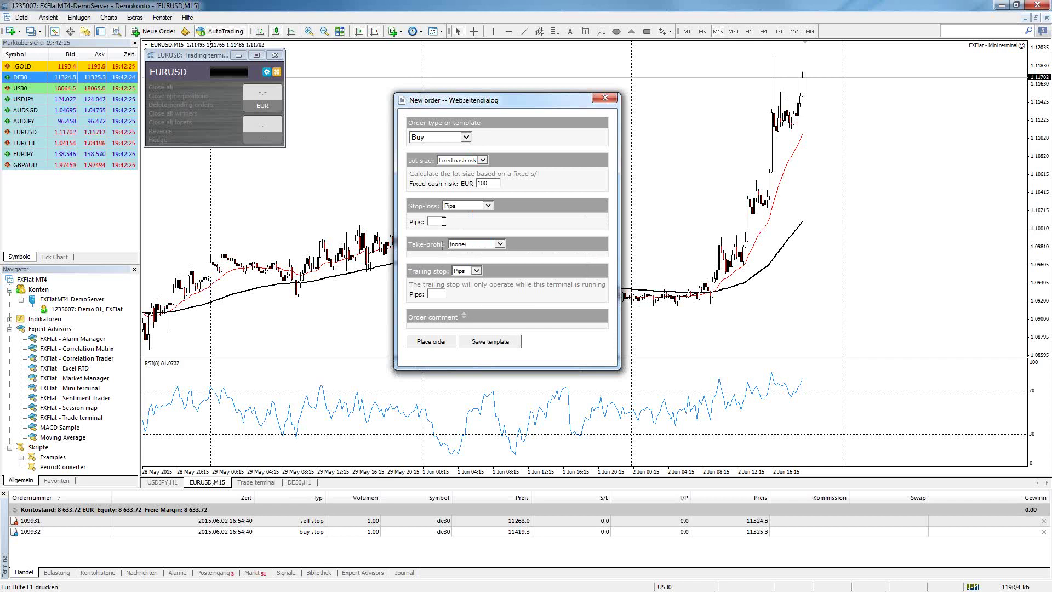
pyautogui.write('0')
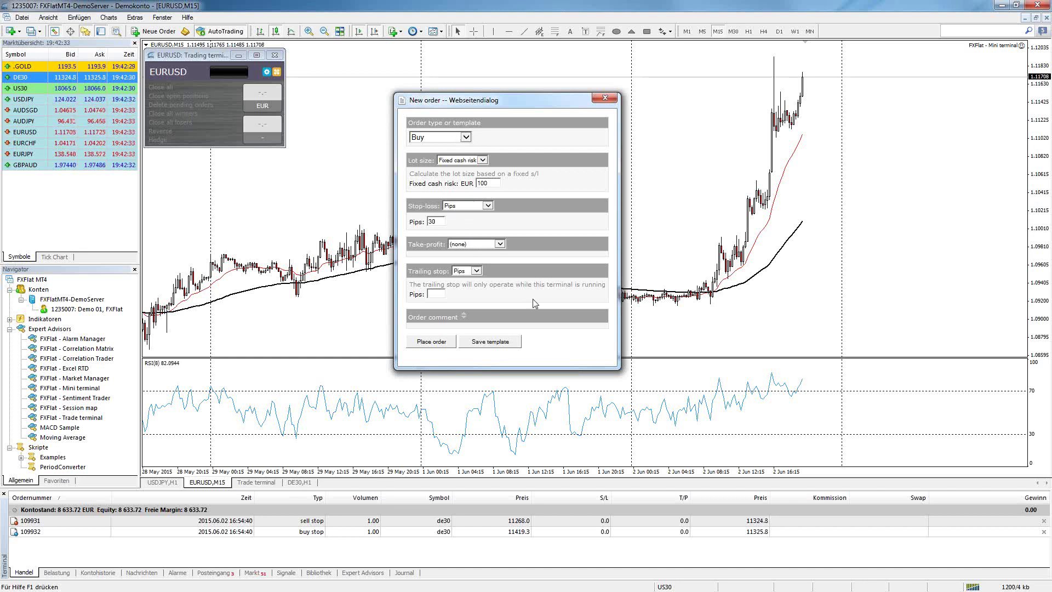
# Save the order definition as a template named "Buy 100 EUR" and close the order form.
pyautogui.click(512, 342)
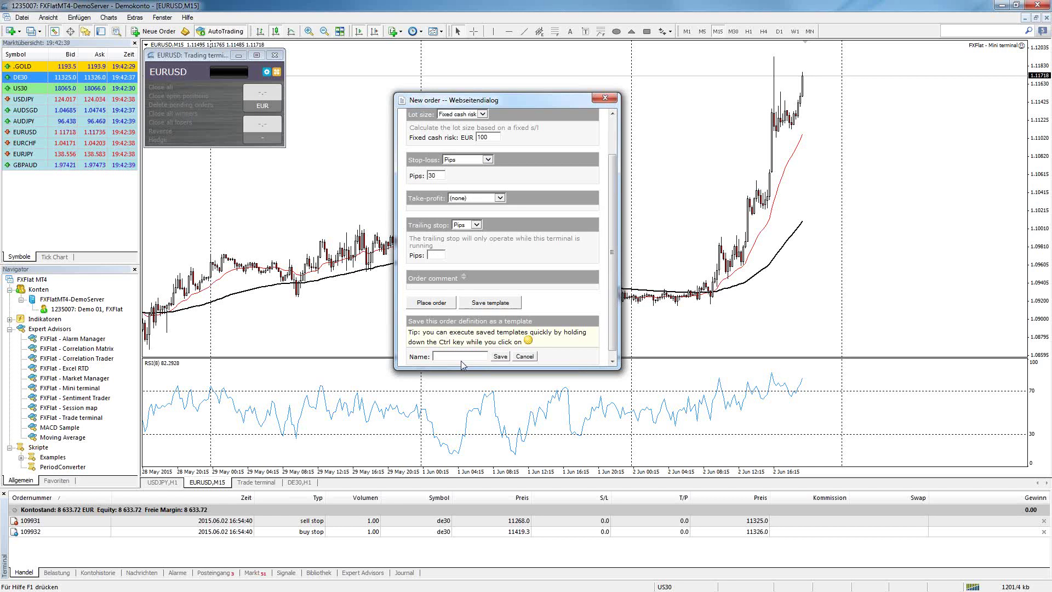
pyautogui.write('Buy 100 EUR')
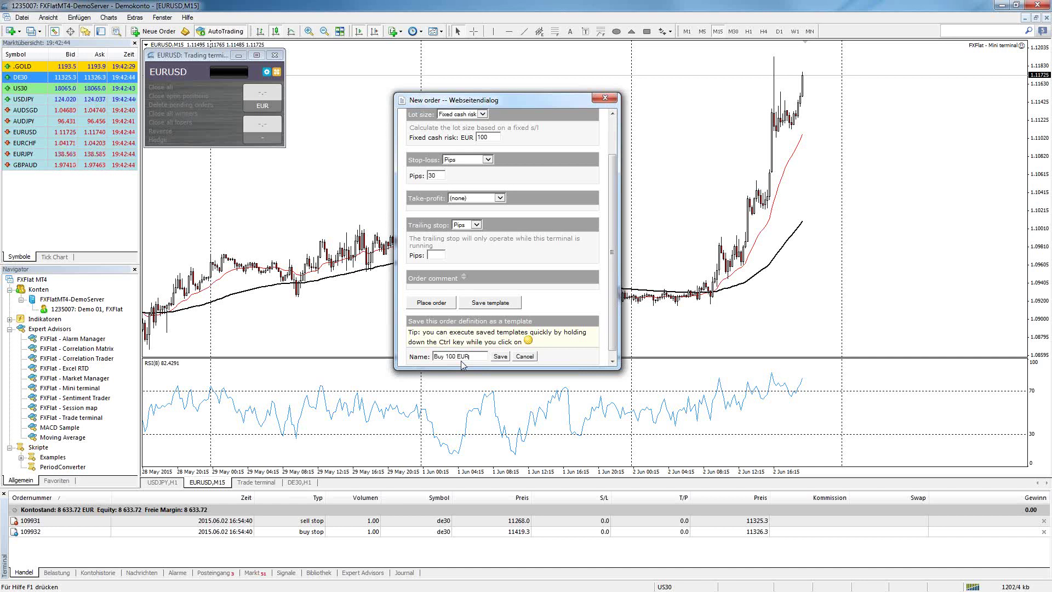
pyautogui.click(500, 356)
pyautogui.click(555, 340)
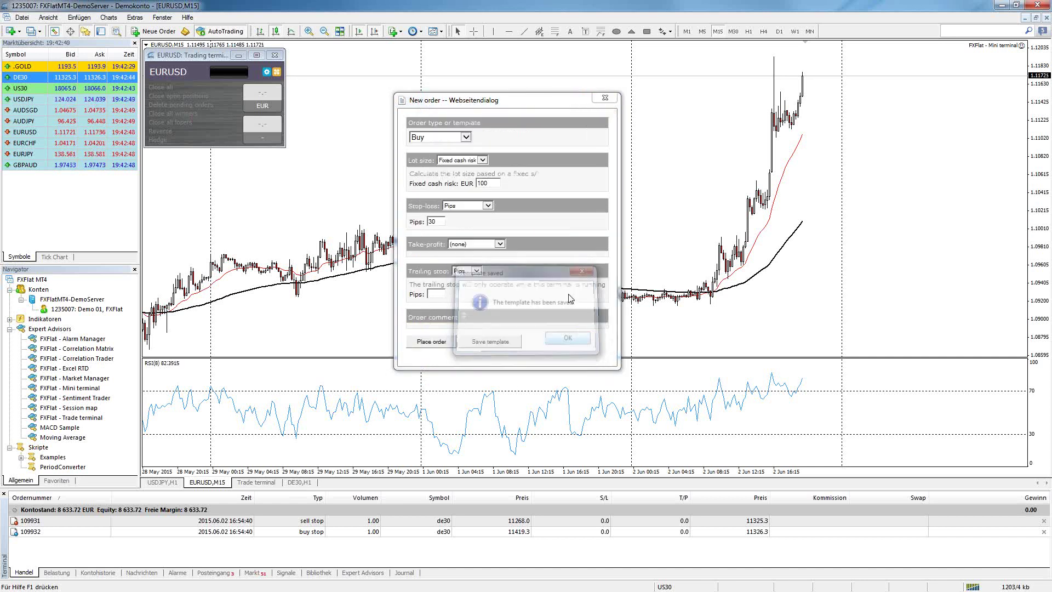
pyautogui.click(604, 98)
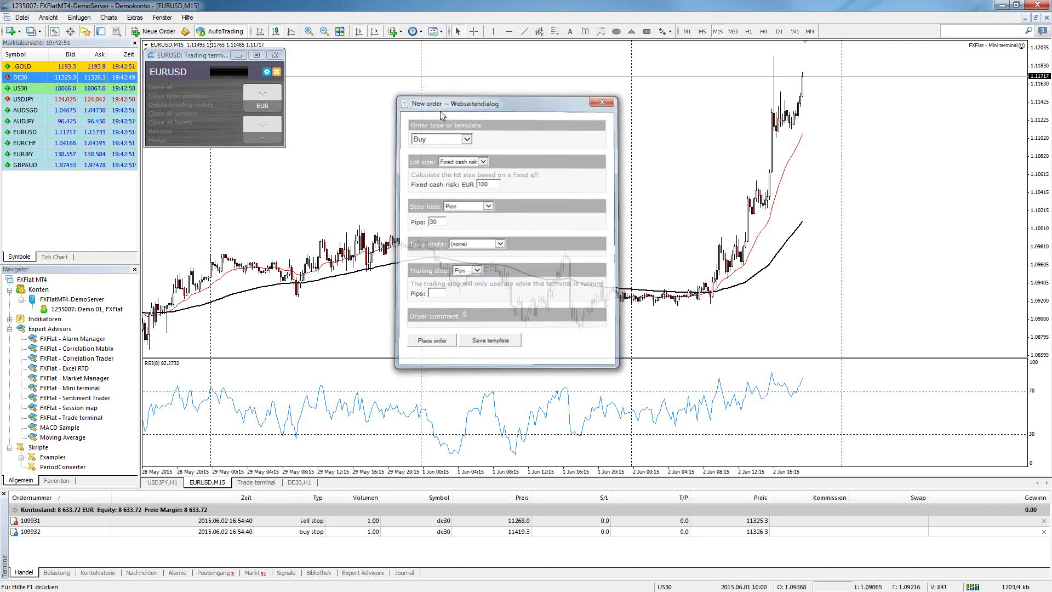
# Bring up the mini terminal's order templates list and execute the "Buy 100 EUR" template on EURUSD.
pyautogui.click(278, 74)
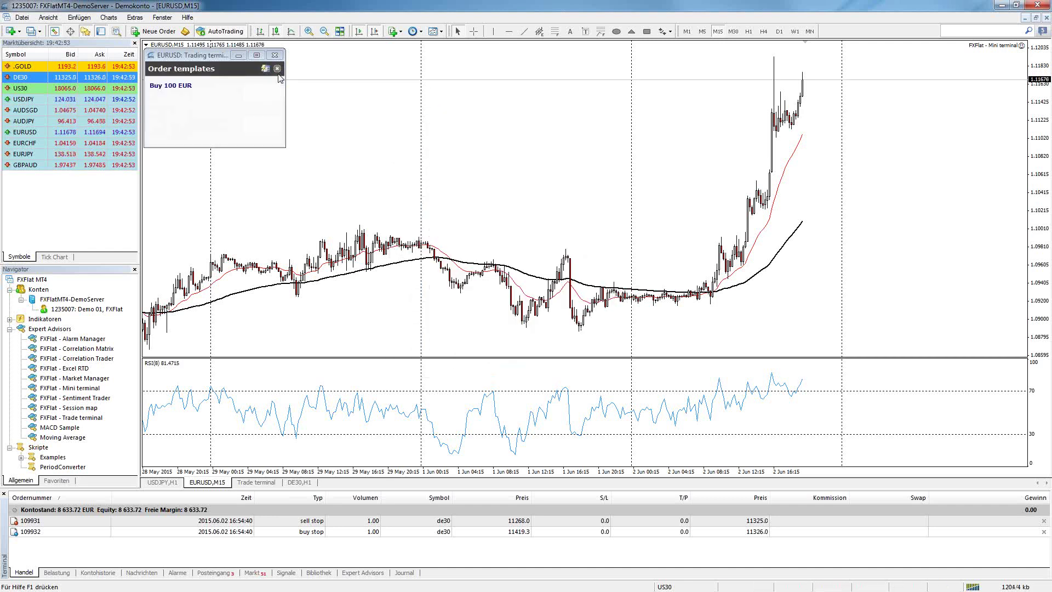
pyautogui.click(278, 68)
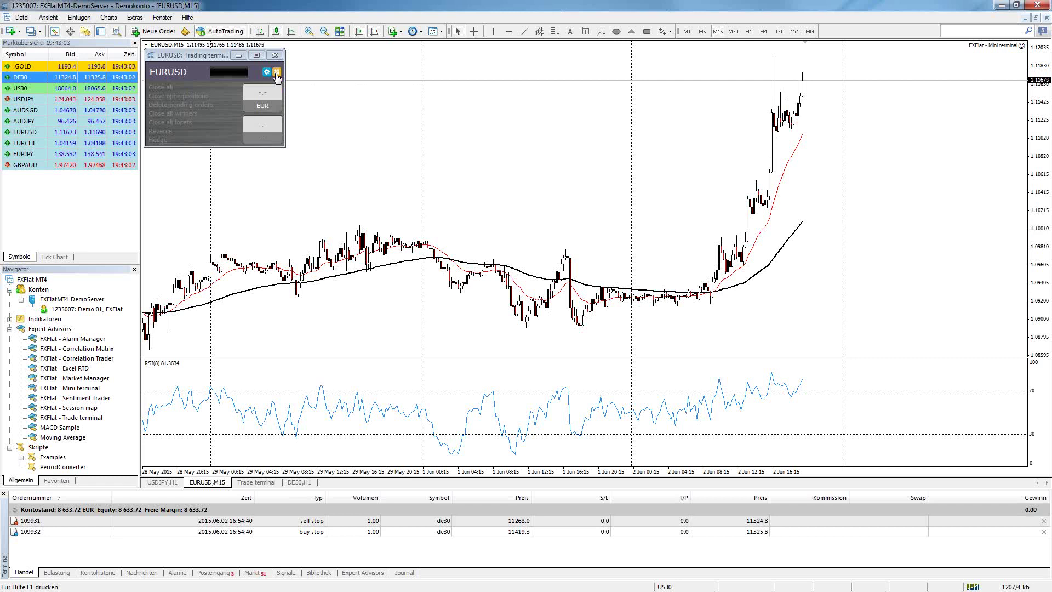
pyautogui.click(276, 72)
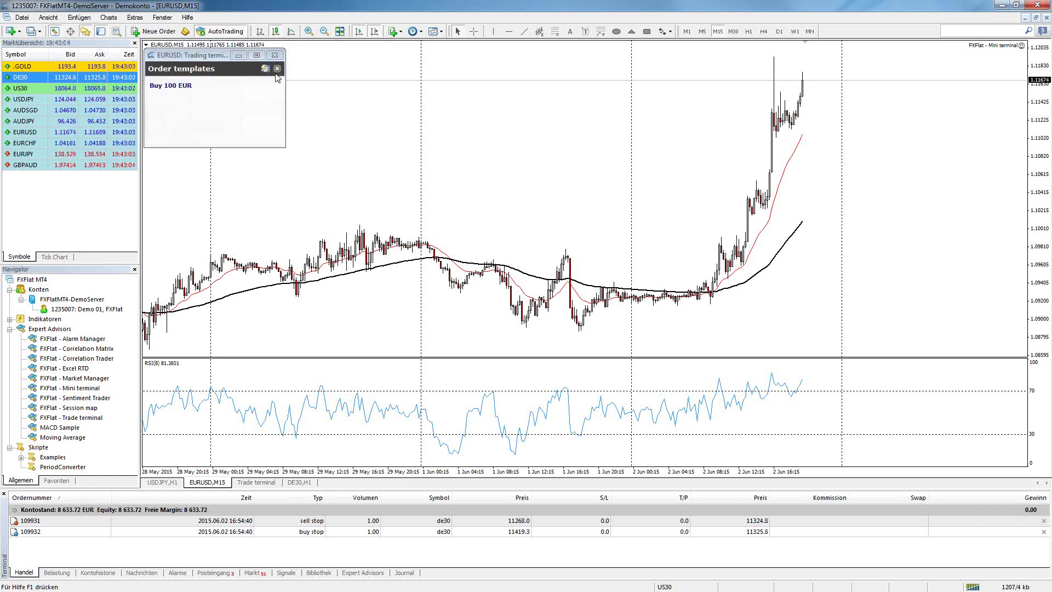
pyautogui.click(171, 89)
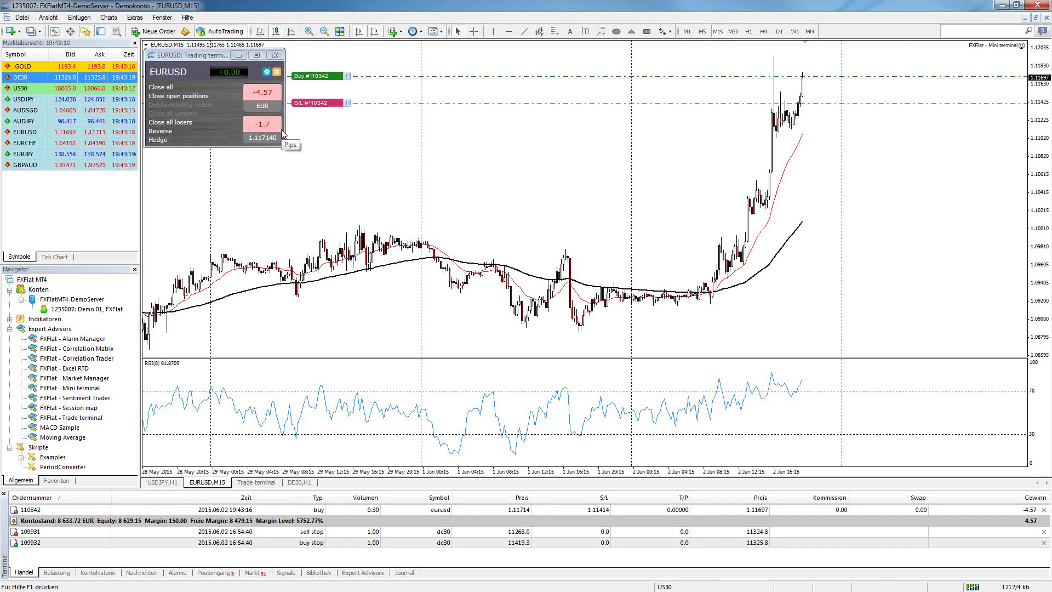
# Review the order templates list and a blank new-order form, closing each without placing an order.
pyautogui.click(276, 73)
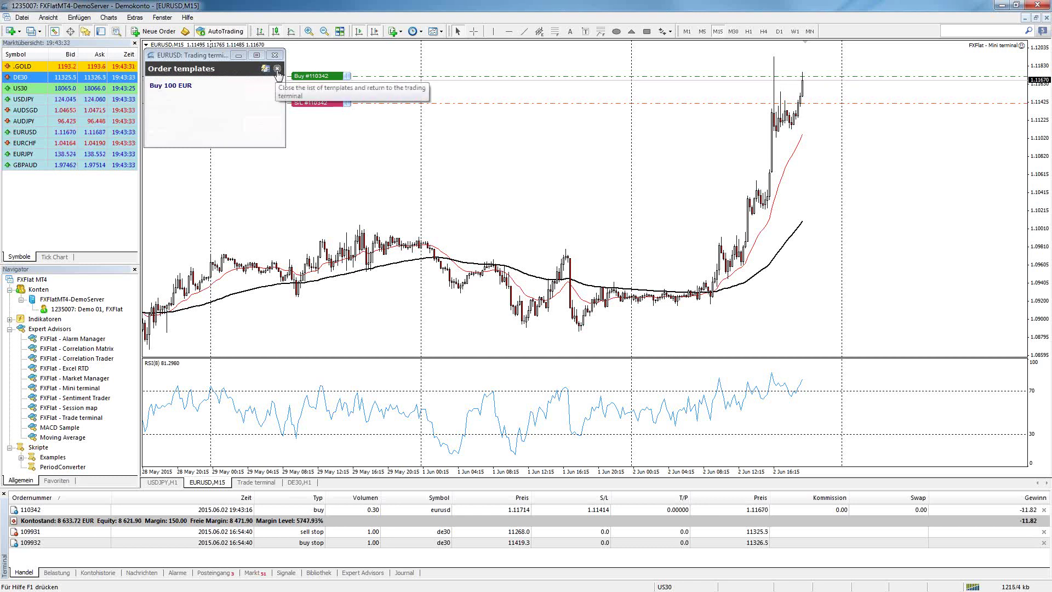
pyautogui.click(277, 69)
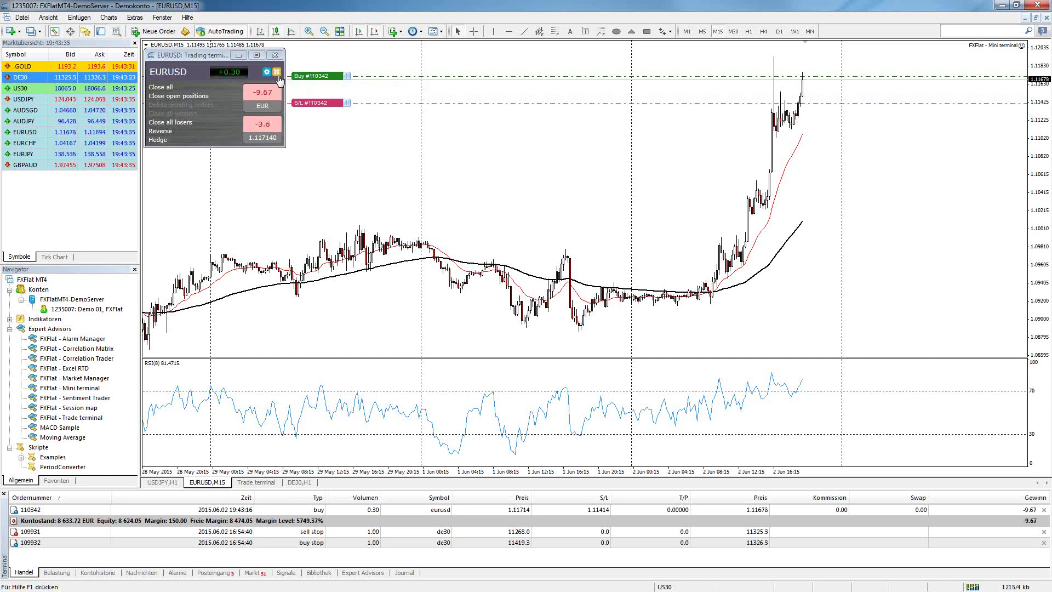
pyautogui.click(277, 73)
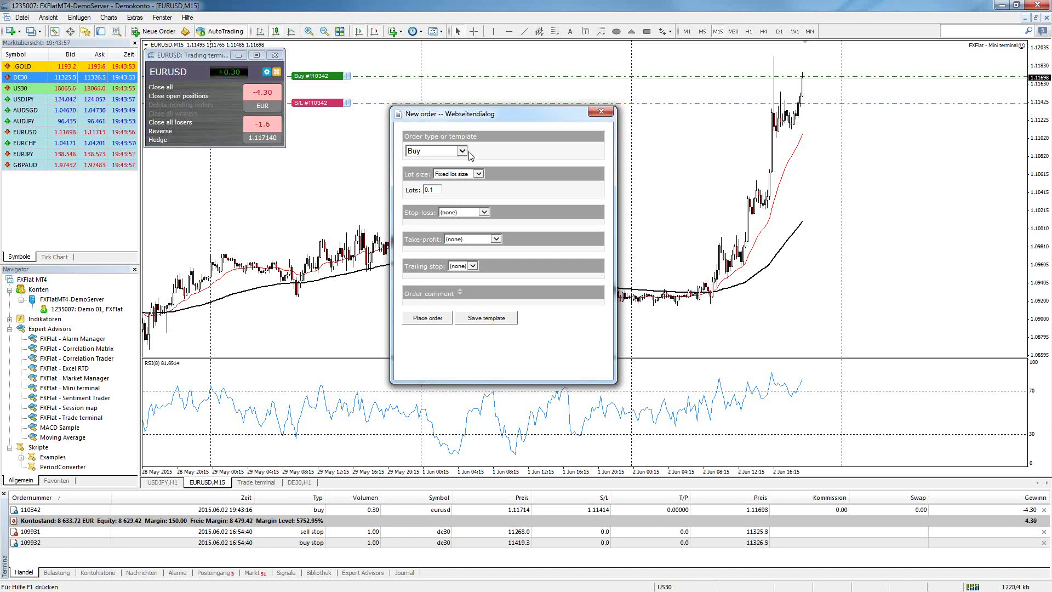
pyautogui.click(602, 113)
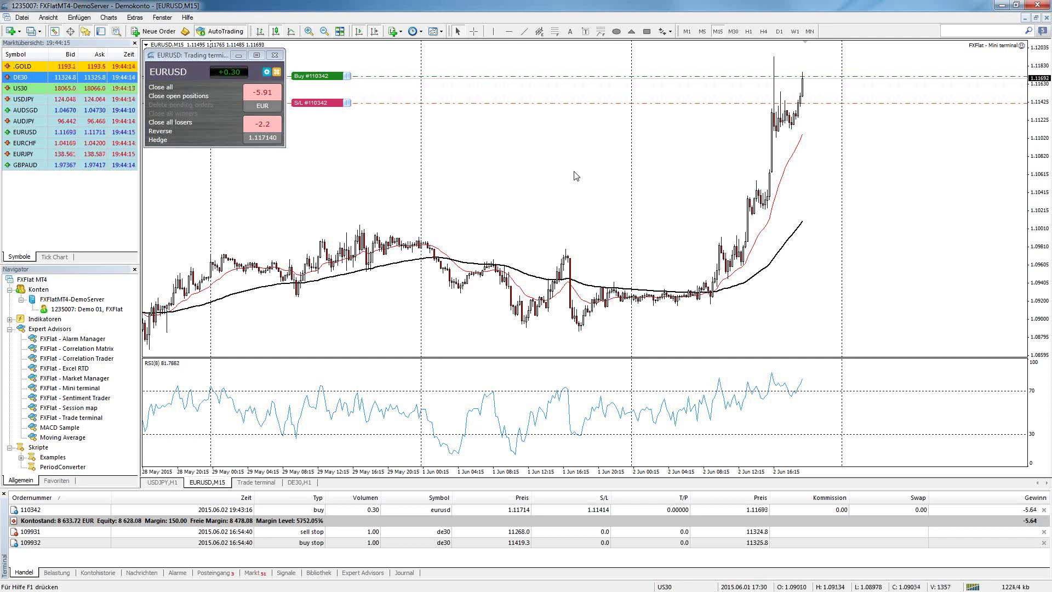
# Switch from the EURUSD chart to the Trade terminal window.
pyautogui.click(270, 482)
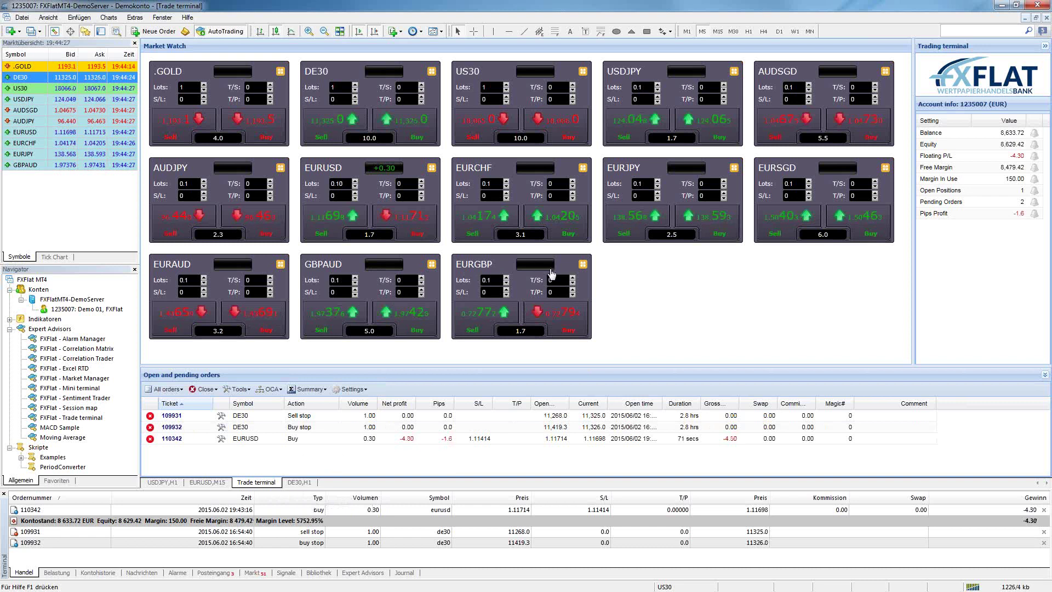
# Review the symbol information for EURGBP twice from its Market Watch tile, closing the window each time.
pyautogui.click(583, 265)
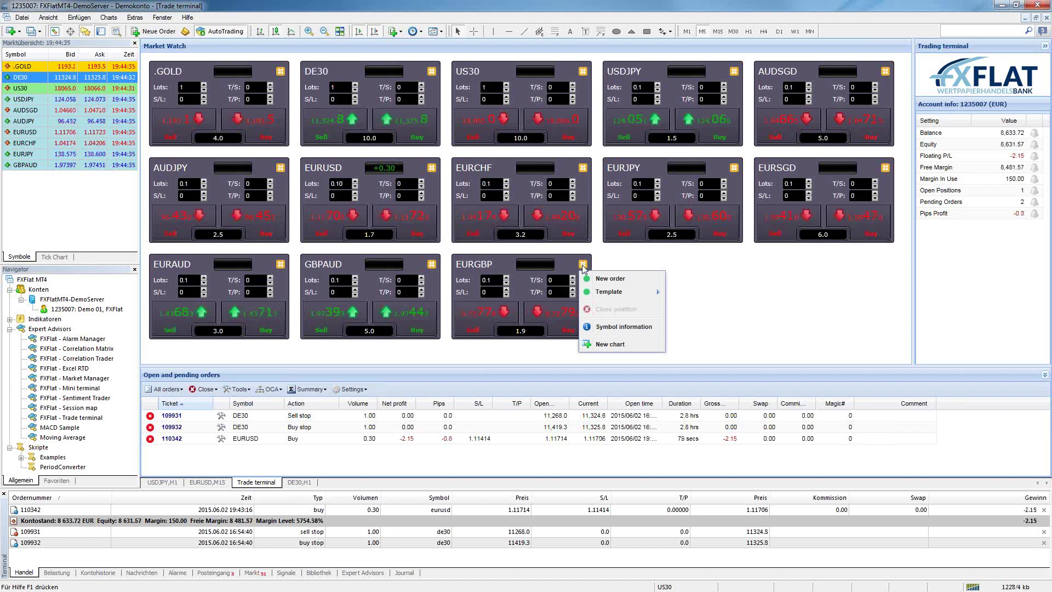
pyautogui.click(634, 330)
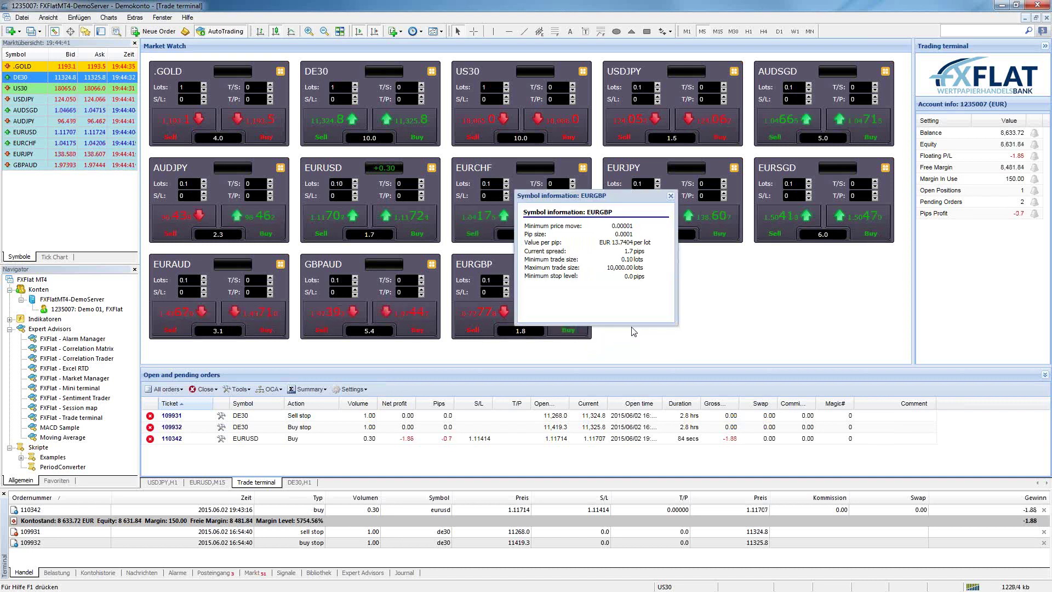
pyautogui.click(671, 196)
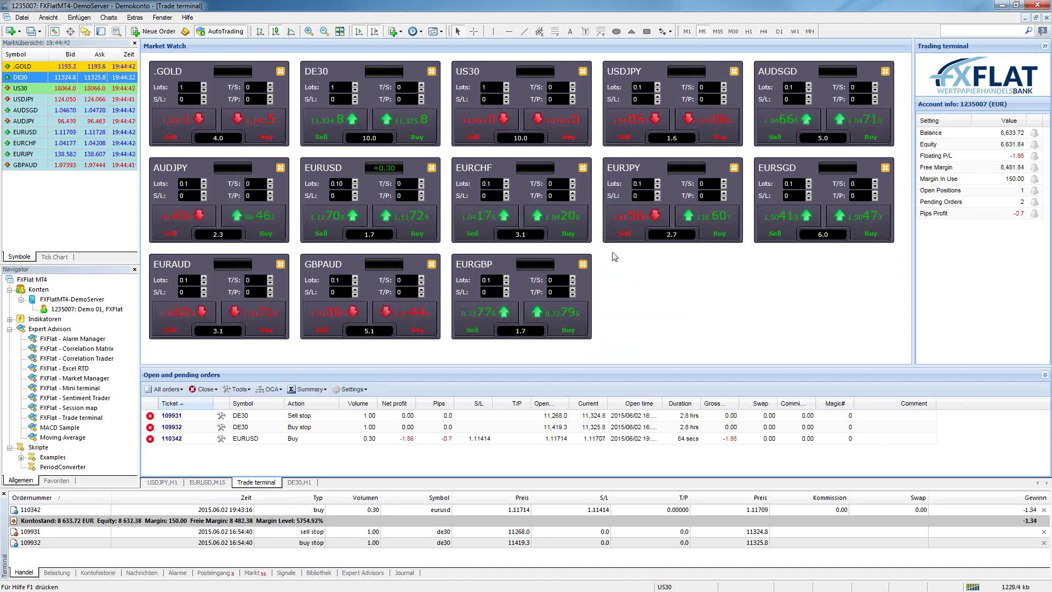
pyautogui.click(583, 265)
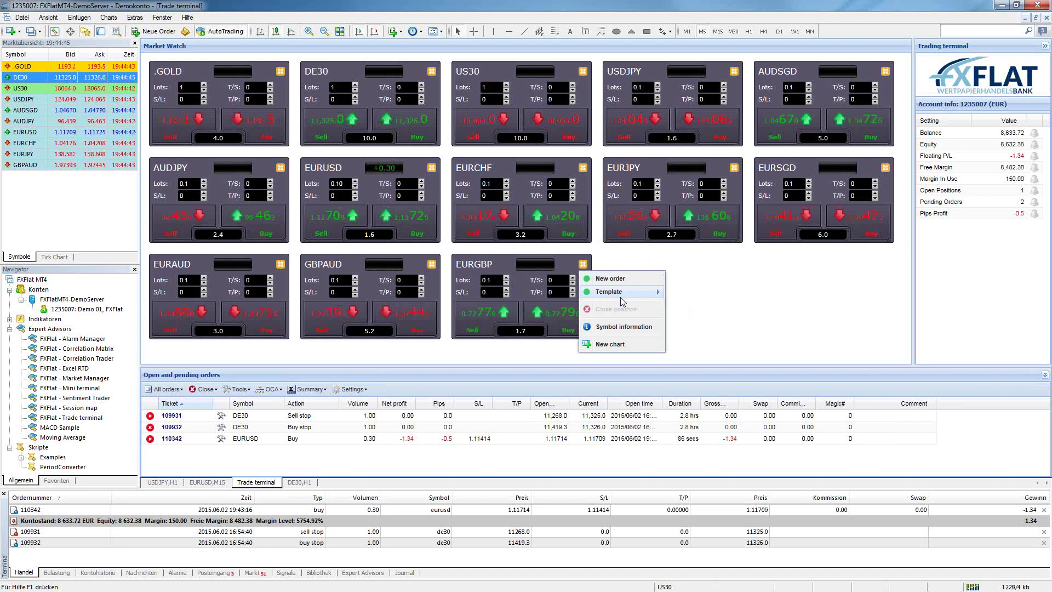
pyautogui.click(624, 327)
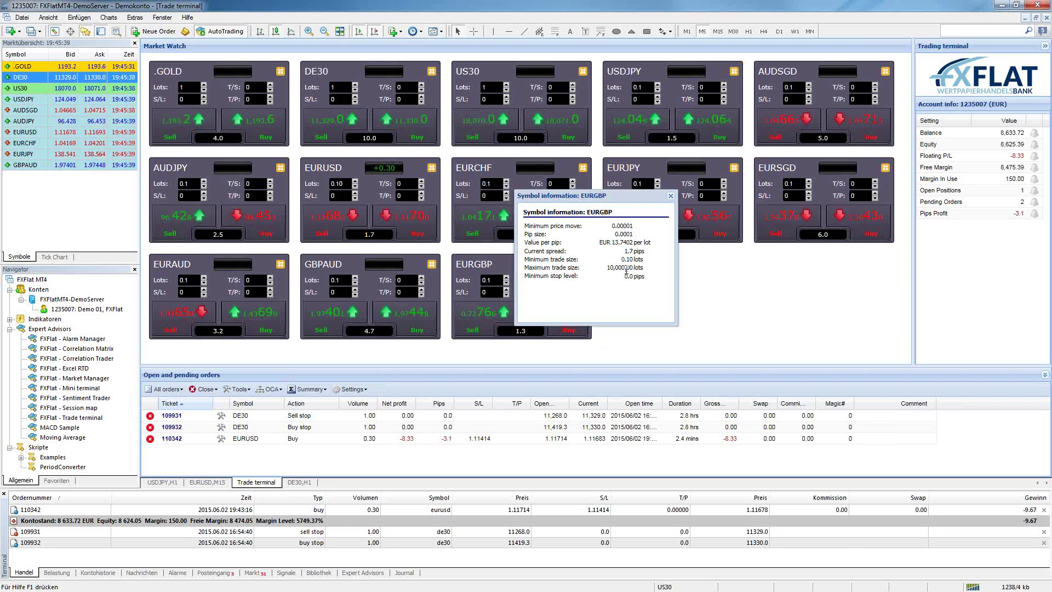
pyautogui.click(671, 196)
# Try to open a new EURGBP chart from its Market Watch tile, and dismiss the symbol's options.
pyautogui.click(582, 266)
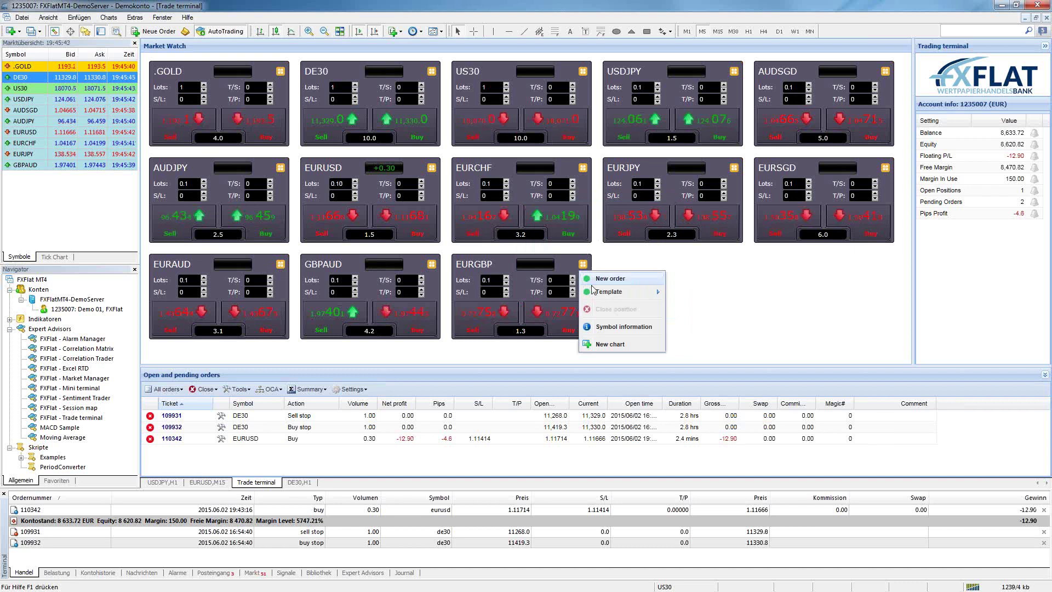
pyautogui.click(612, 344)
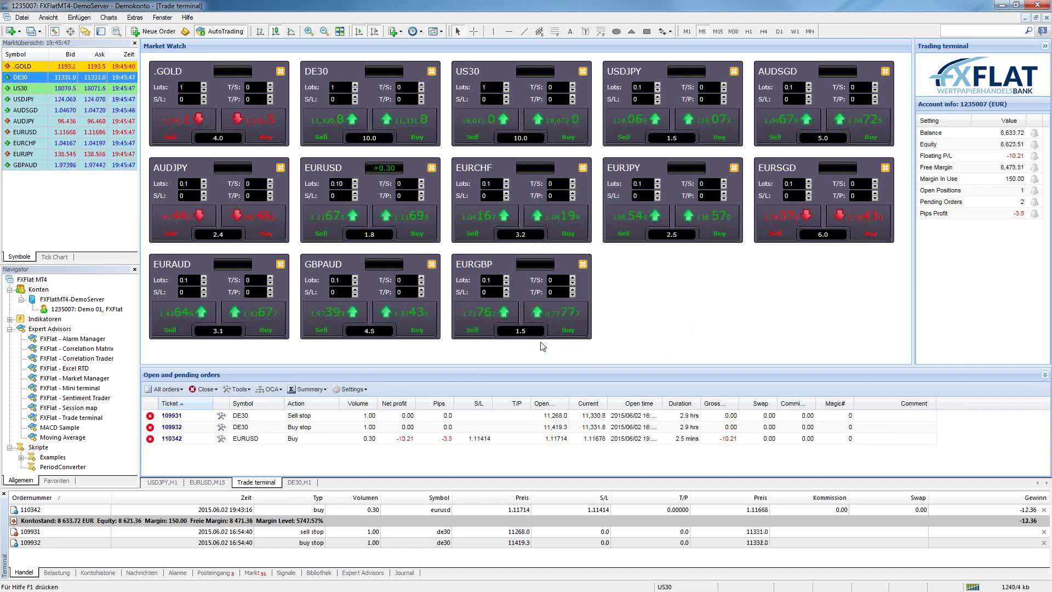
pyautogui.click(582, 266)
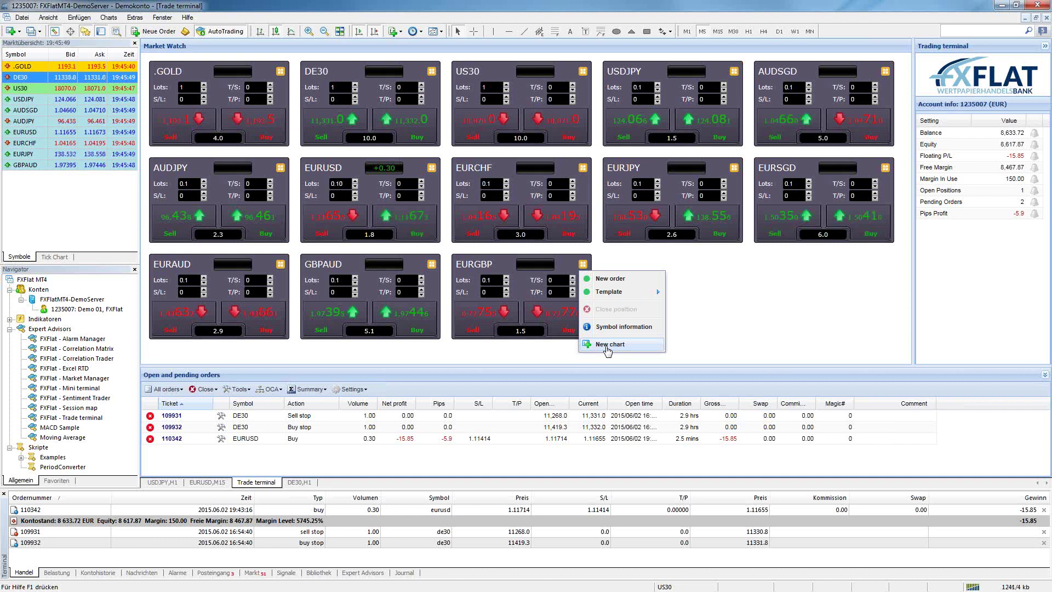
pyautogui.click(609, 345)
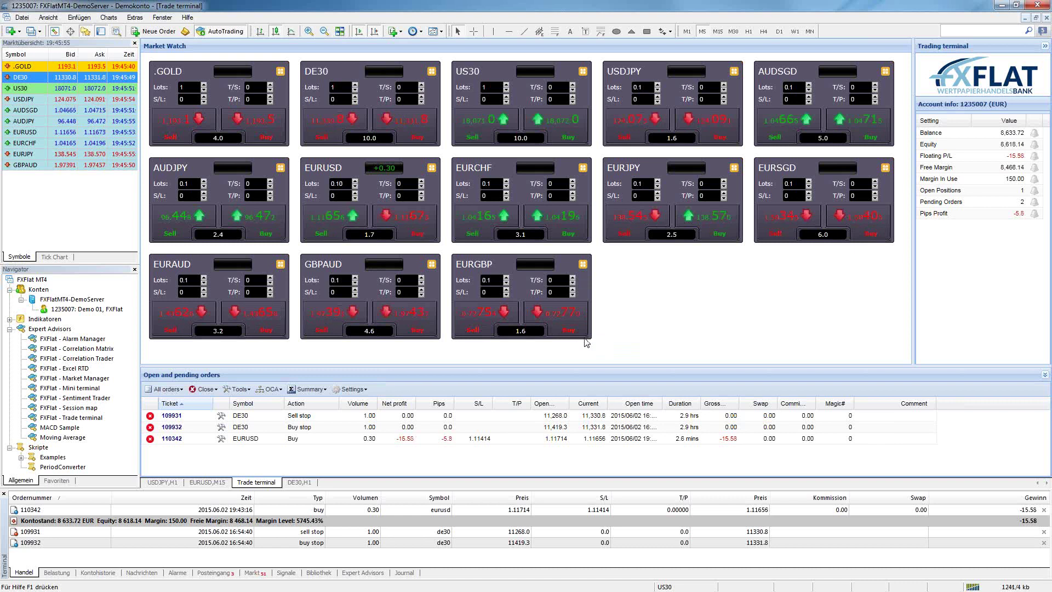
pyautogui.click(583, 264)
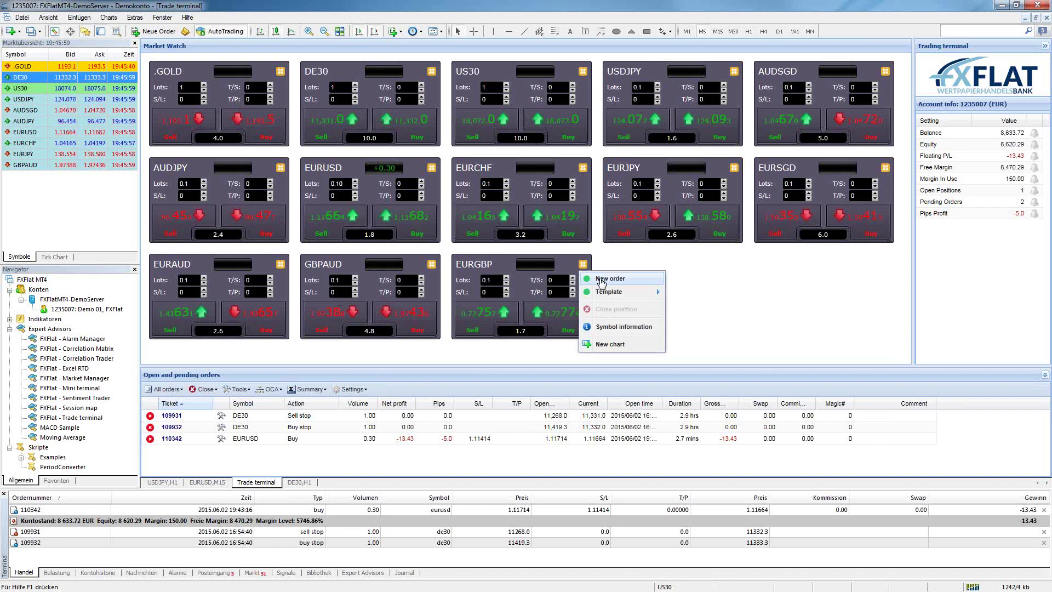
pyautogui.moveTo(612, 292)
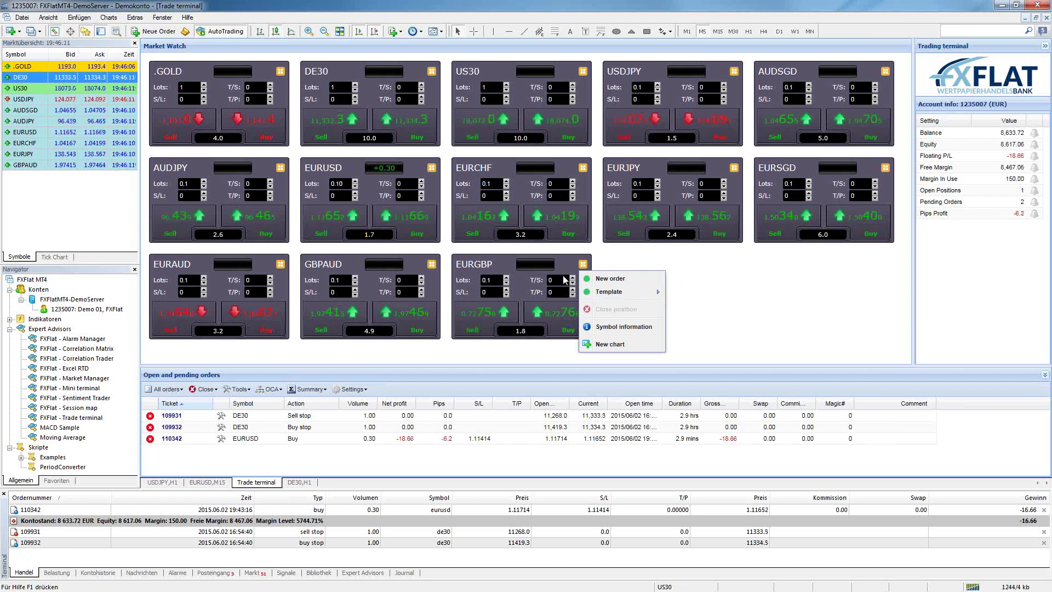
pyautogui.click(624, 263)
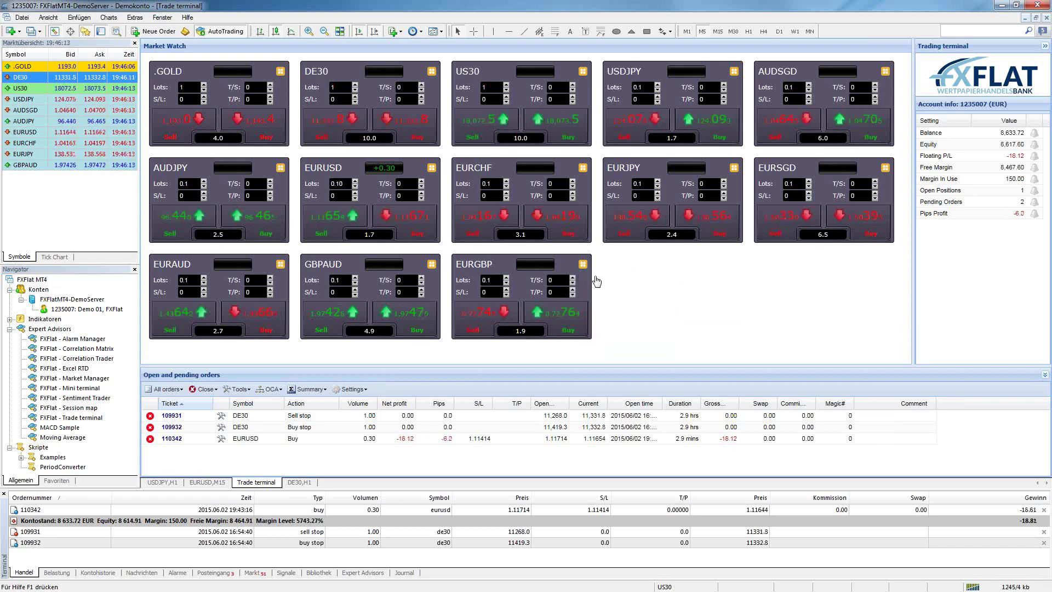
# Open a new GBPAUD chart from its Market Watch tile and return to the Trade terminal.
pyautogui.click(432, 264)
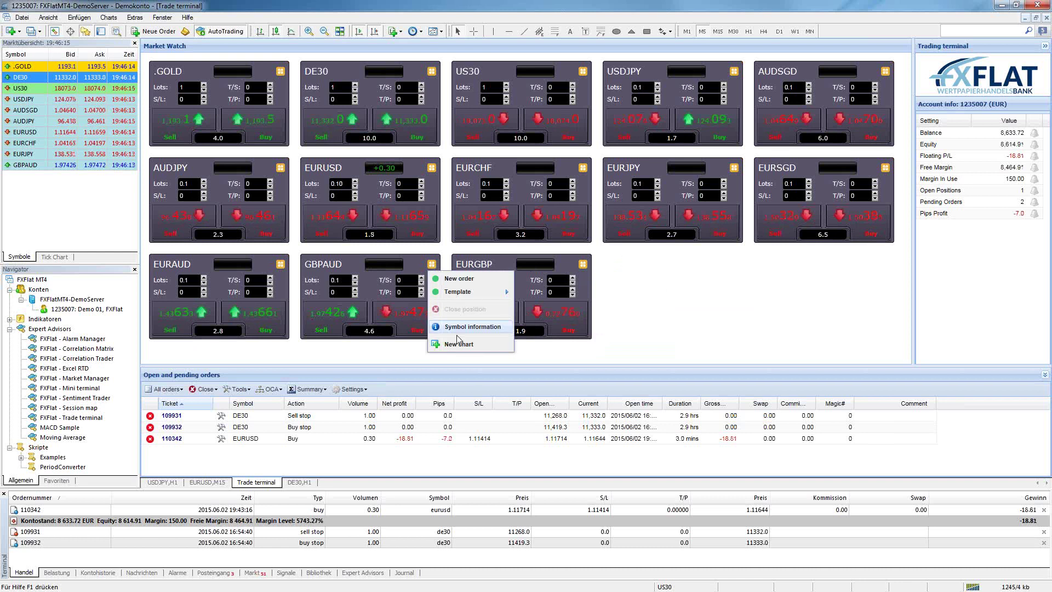
pyautogui.click(459, 345)
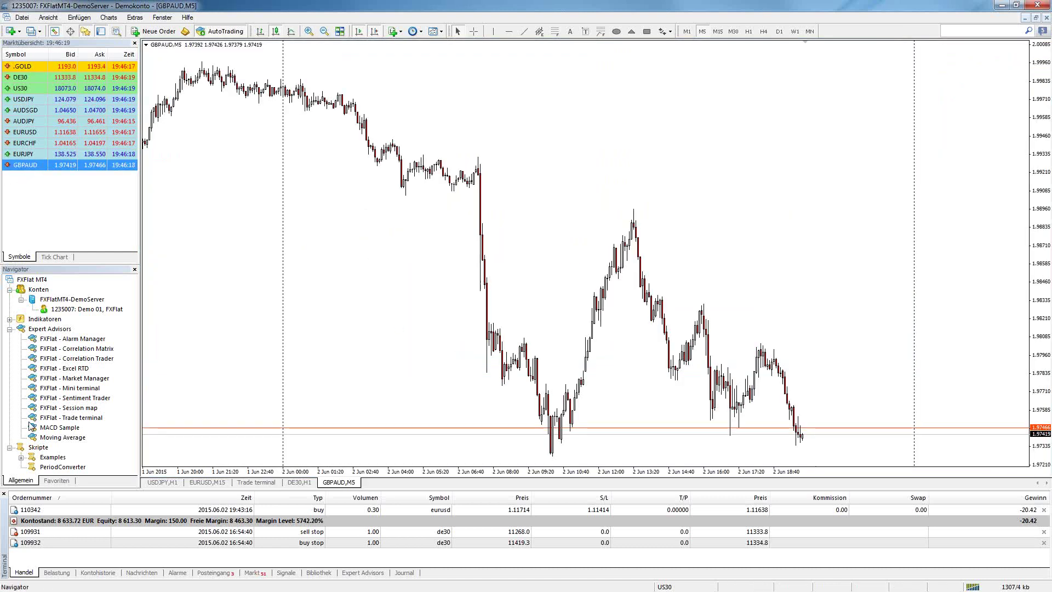
pyautogui.click(256, 482)
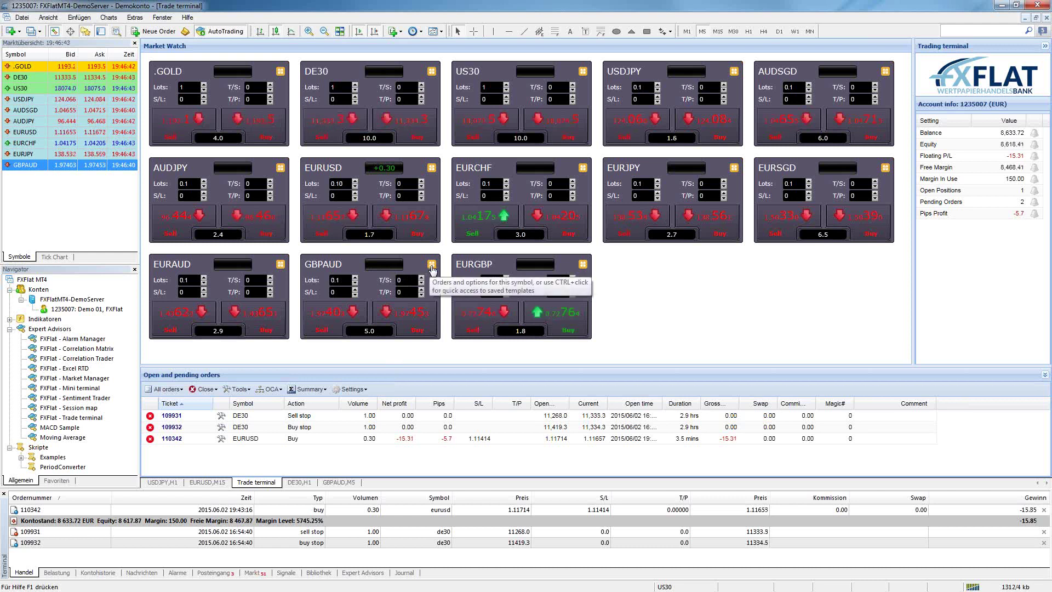
# Open a second GBPAUD chart from the Trade terminal, and close both GBPAUD charts.
pyautogui.click(433, 268)
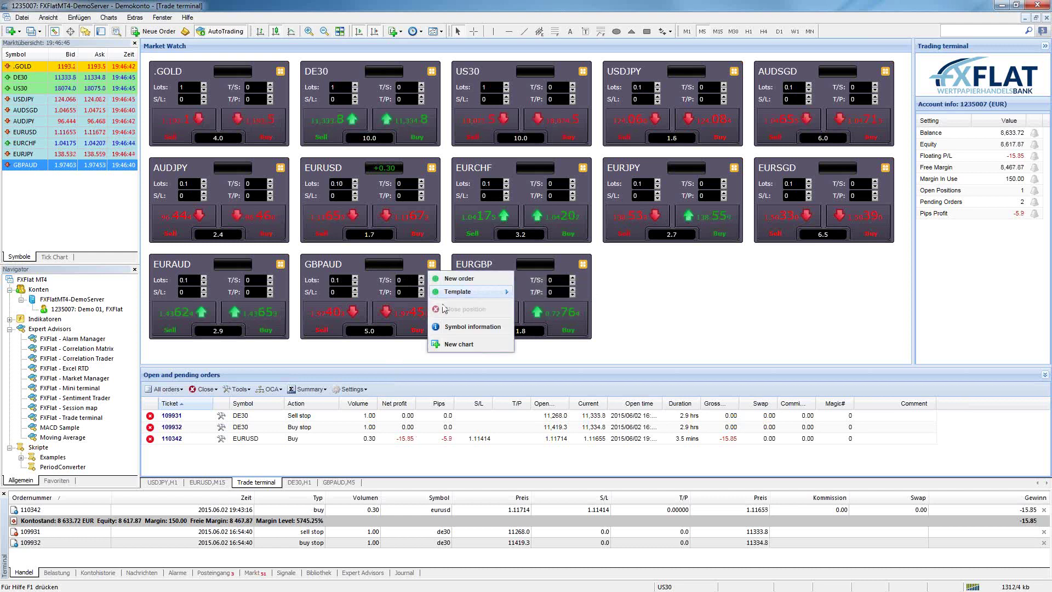
pyautogui.click(457, 345)
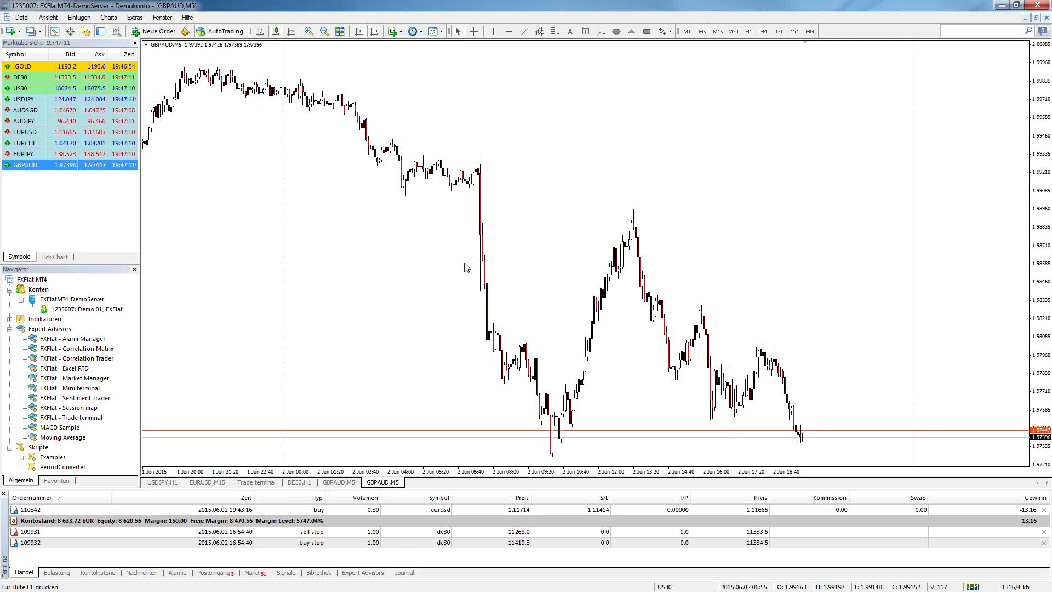
pyautogui.click(1046, 18)
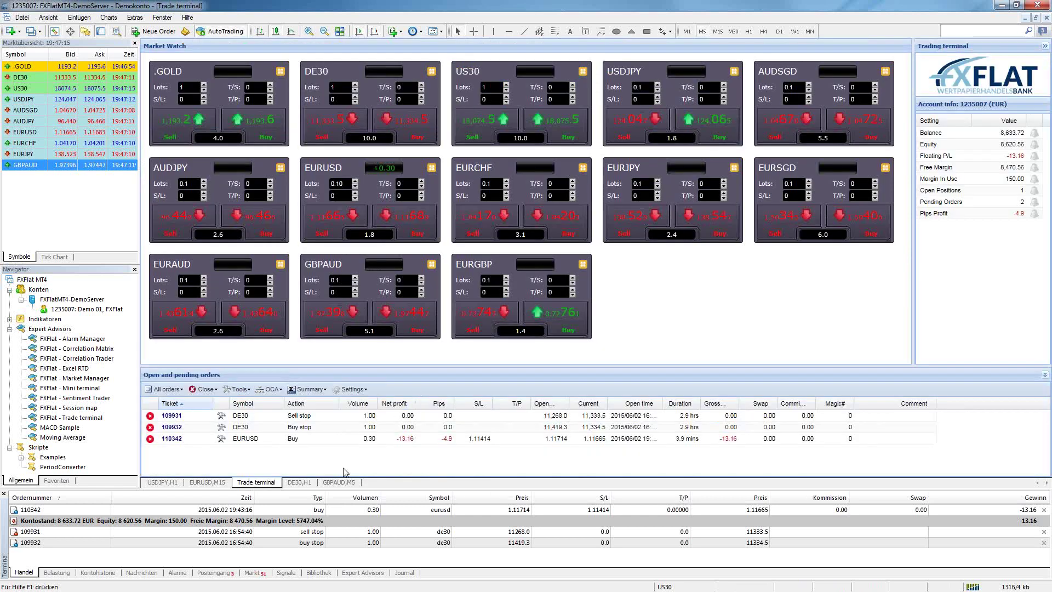
pyautogui.click(340, 483)
pyautogui.click(1046, 18)
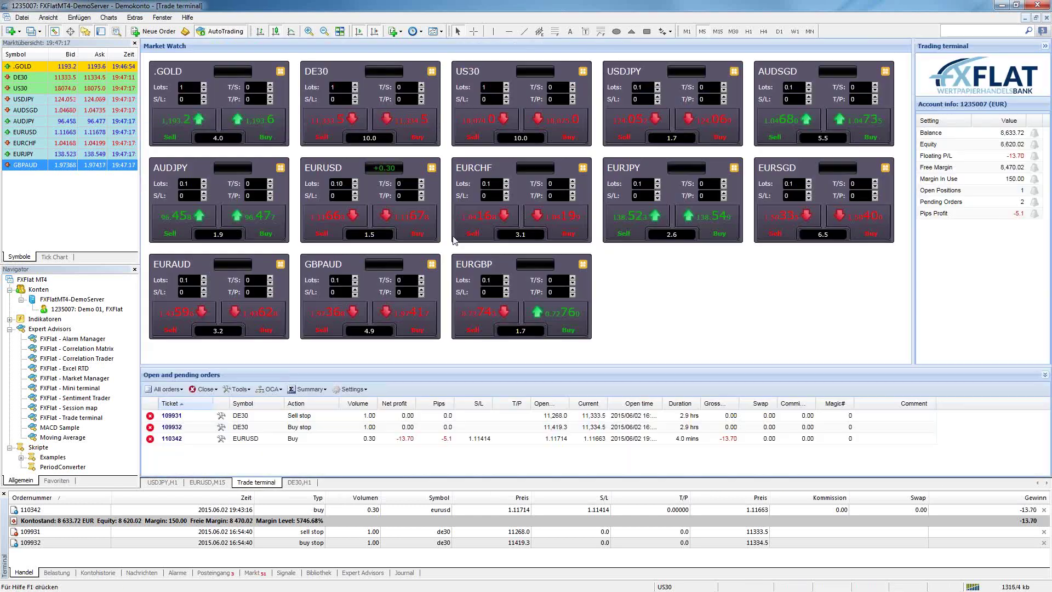
# Show the EURGBP tile's position-closing actions, and review a blank GBPAUD order form without placing an order.
pyautogui.click(537, 265)
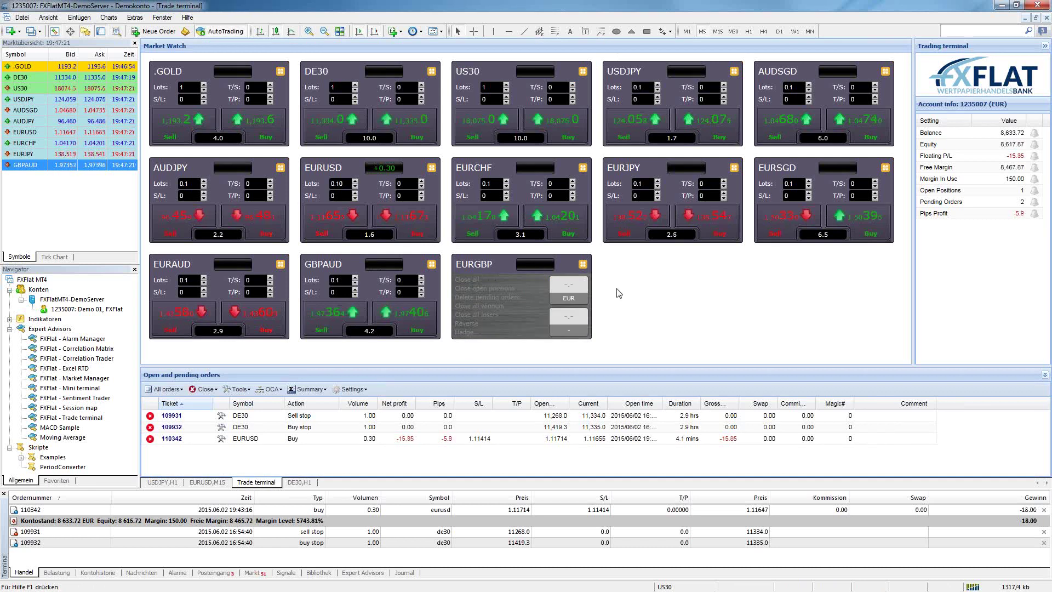
pyautogui.click(584, 264)
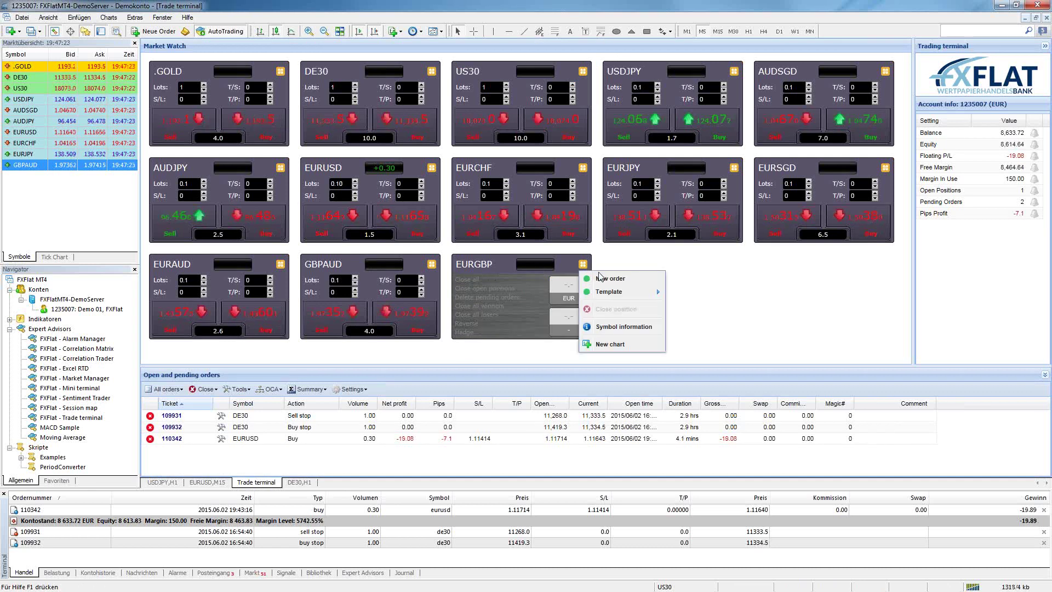
pyautogui.click(433, 264)
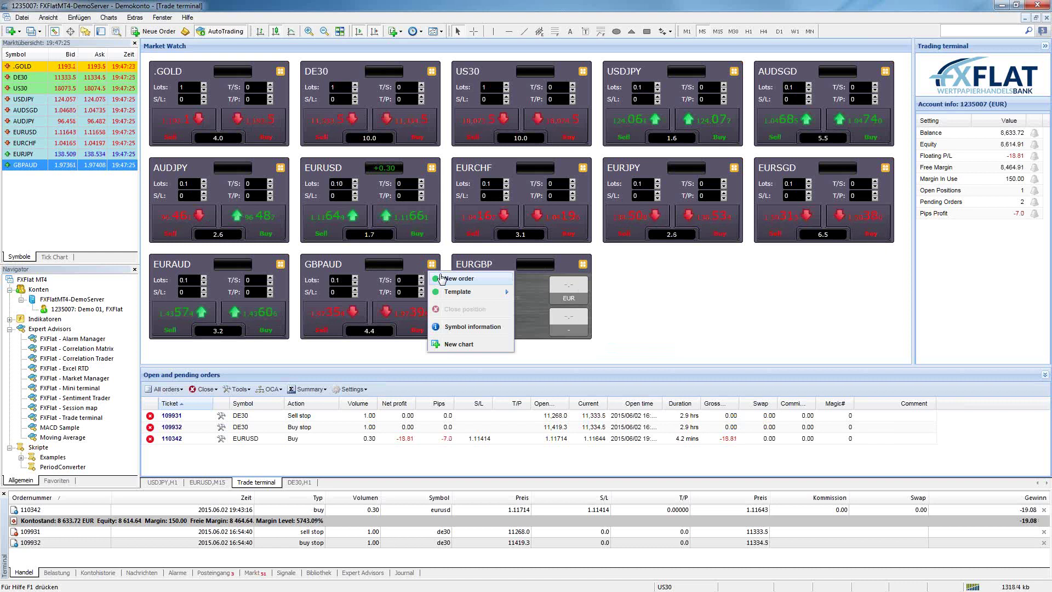
pyautogui.click(458, 278)
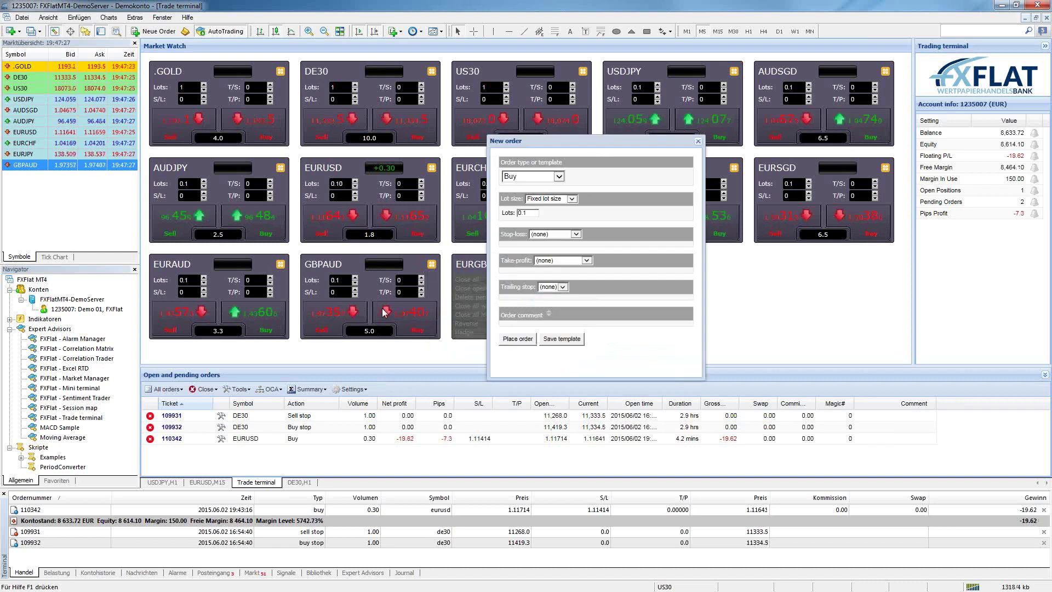
pyautogui.click(699, 141)
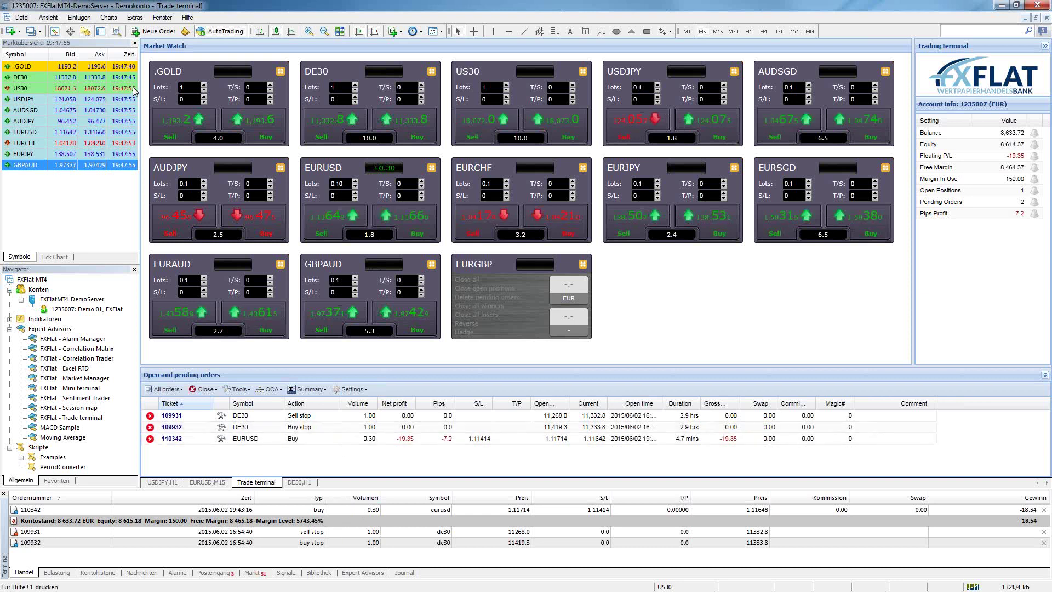
# Hide MetaTrader's own Terminal window and check the settings options of the open and pending orders list.
pyautogui.click(102, 34)
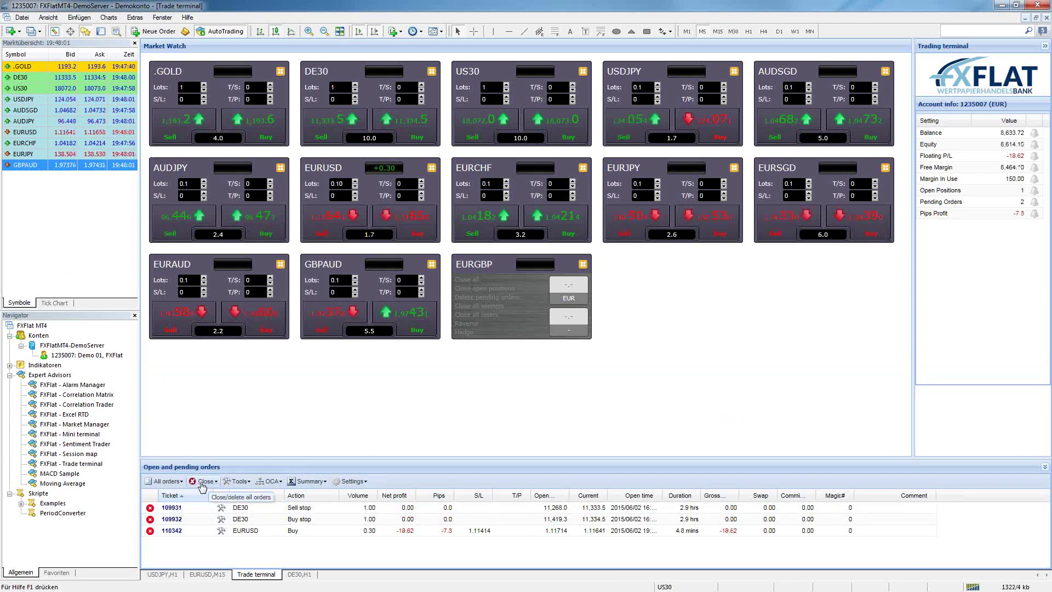
pyautogui.click(350, 481)
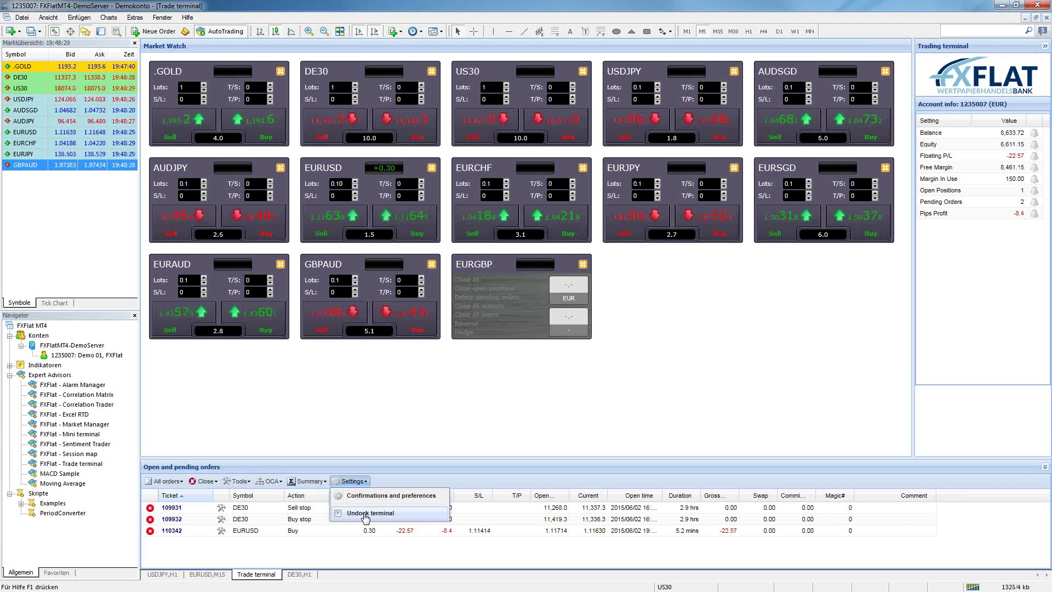
pyautogui.click(367, 416)
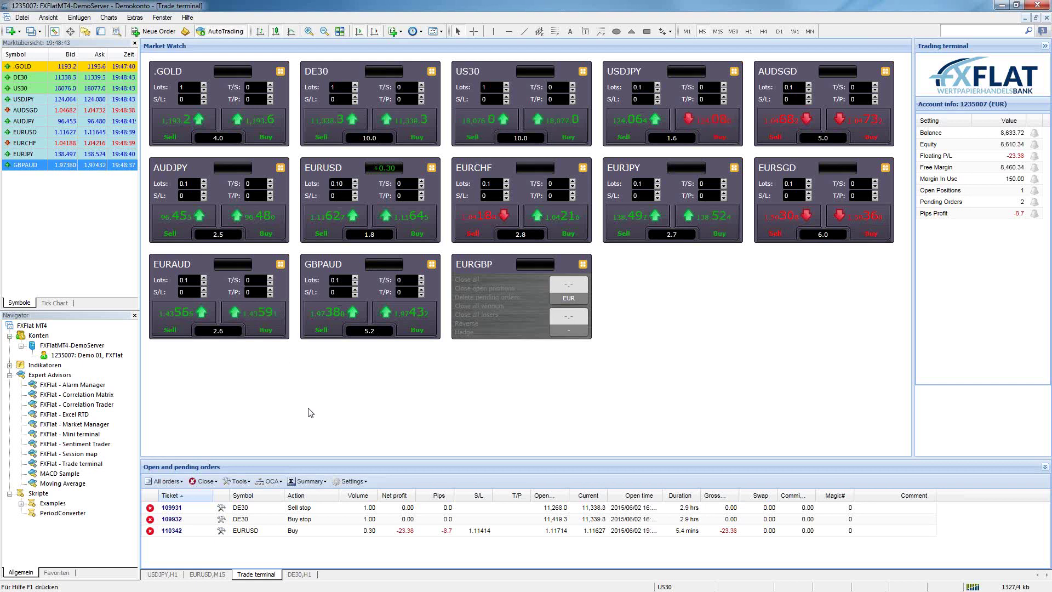
# Open a new GBPAUD chart from its Market Watch tile and switch its timeframe to M15 and finally H1.
pyautogui.click(432, 267)
pyautogui.click(453, 345)
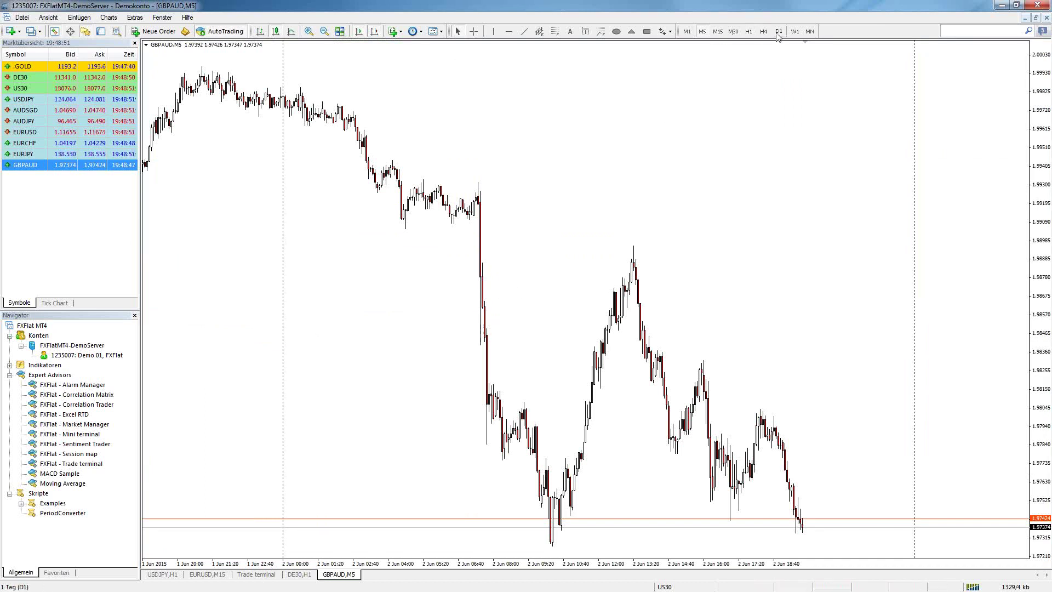
pyautogui.click(722, 34)
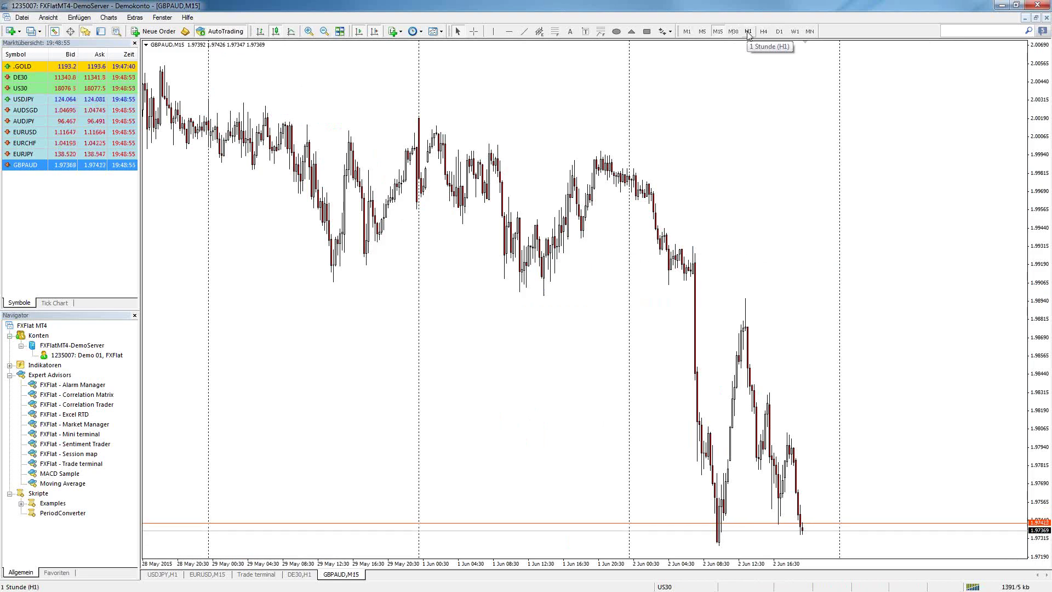
pyautogui.click(749, 32)
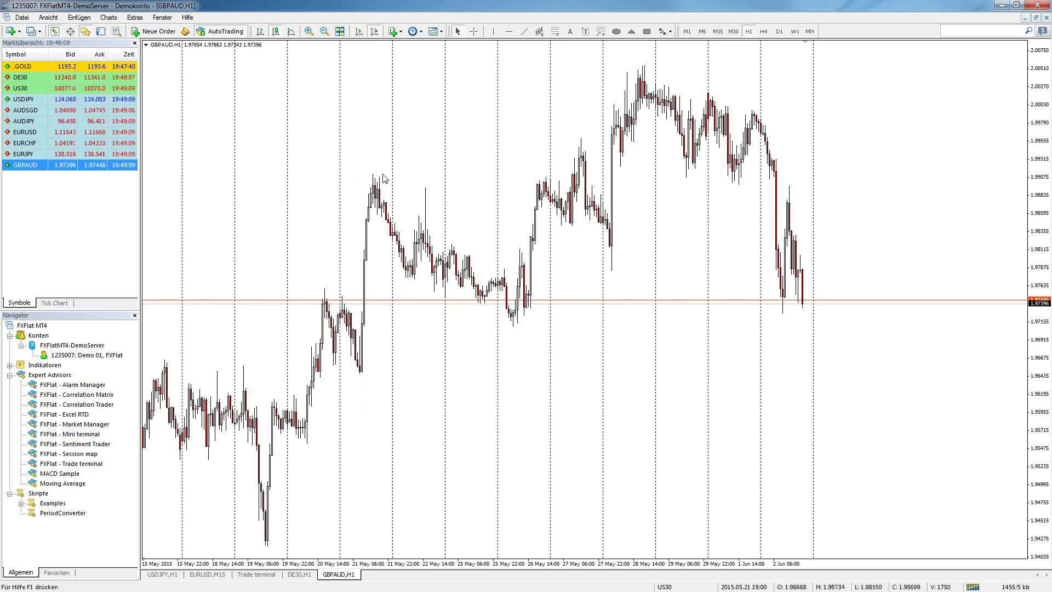
# Browse the GBPAUD H1 price history back to April 2015.
pyautogui.moveTo(384, 181)
pyautogui.mouseDown()
pyautogui.moveTo(517, 189)
pyautogui.moveTo(767, 247)
pyautogui.mouseUp()
pyautogui.moveTo(388, 348); pyautogui.dragTo(784, 378)
pyautogui.moveTo(380, 403); pyautogui.dragTo(456, 404)
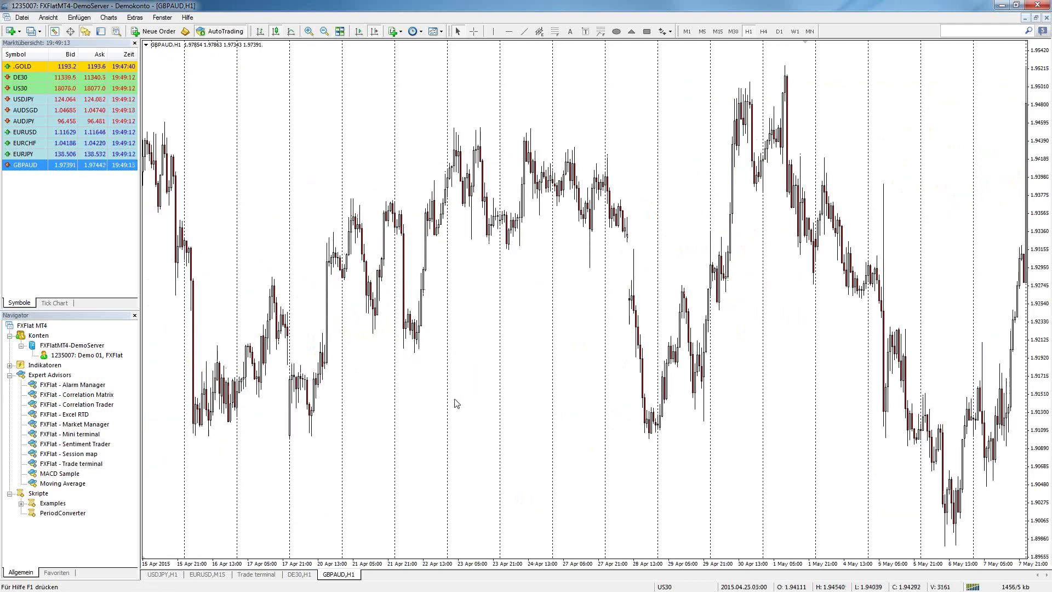
pyautogui.moveTo(688, 296); pyautogui.dragTo(468, 337)
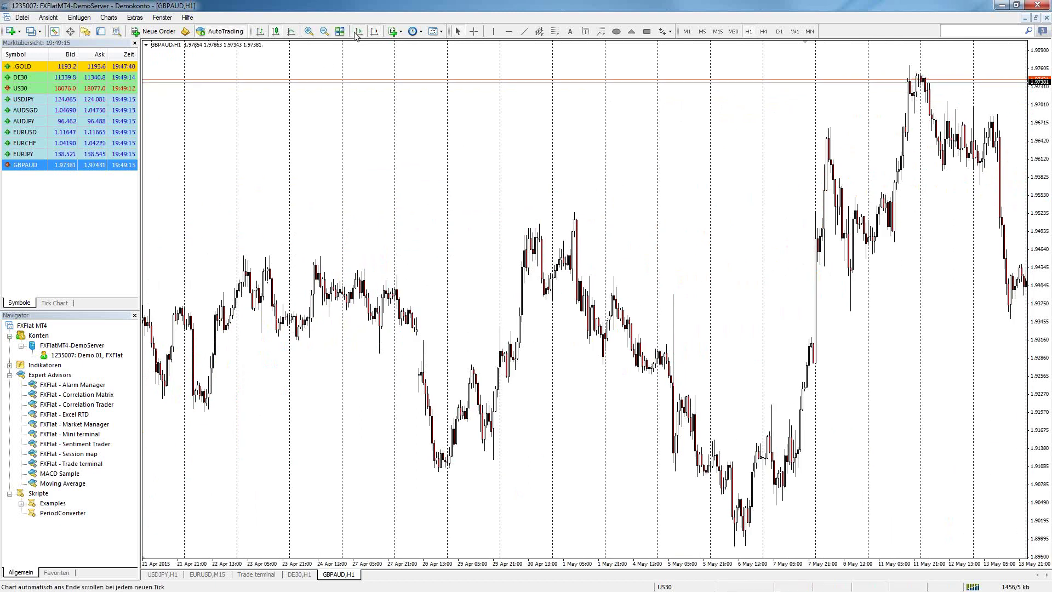
# Turn on automatic scrolling to the latest bar for the GBPAUD H1 chart and zoom it out two levels.
pyautogui.click(357, 34)
pyautogui.click(326, 33)
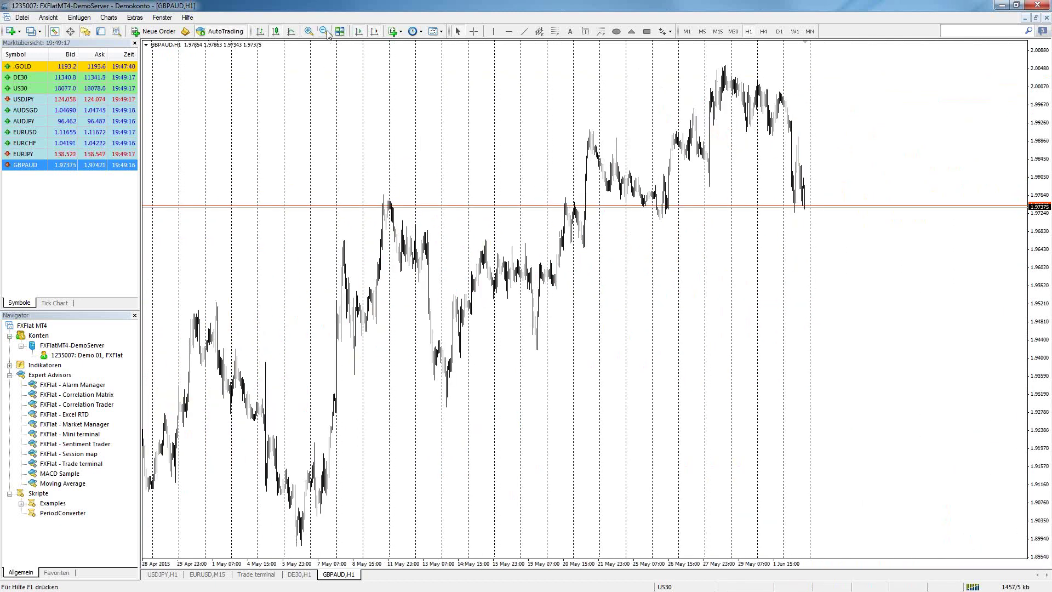
pyautogui.click(328, 34)
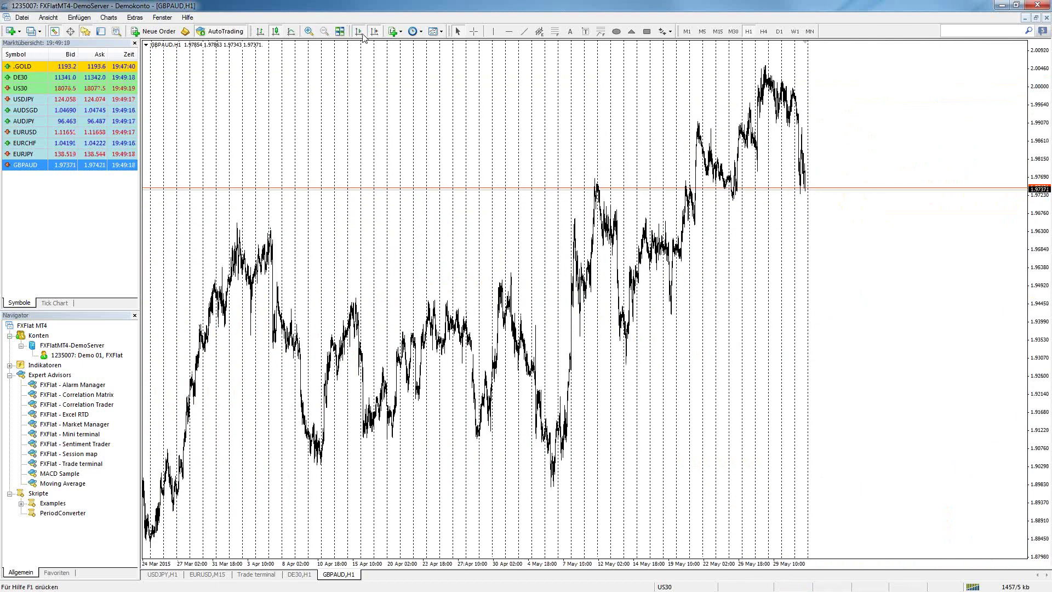
pyautogui.moveTo(418, 244); pyautogui.dragTo(389, 233)
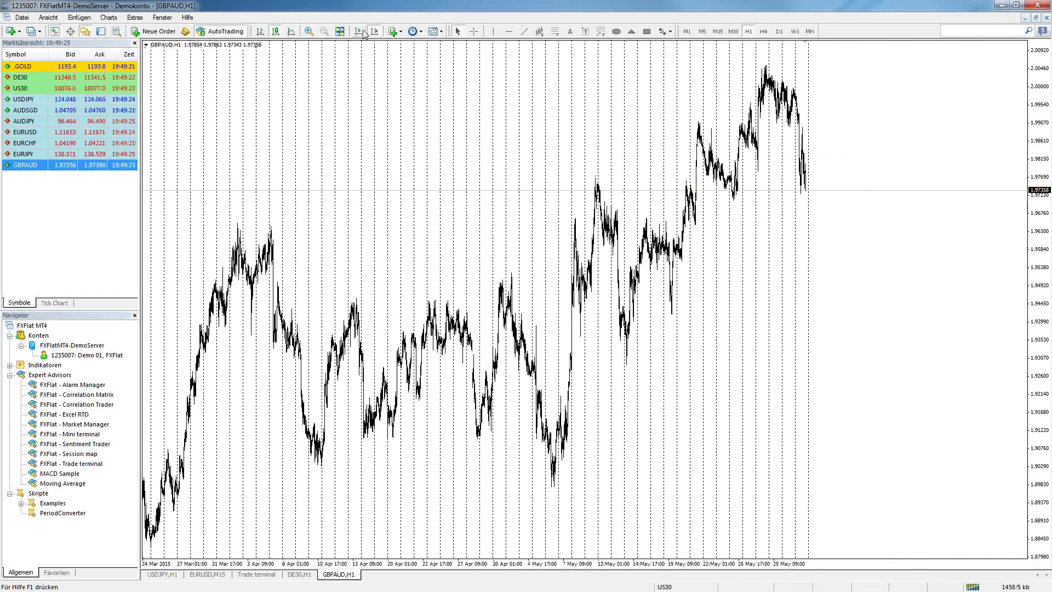
# Zoom the GBPAUD H1 chart in two levels and close the chart to get back to the Trade terminal.
pyautogui.click(311, 32)
pyautogui.click(310, 32)
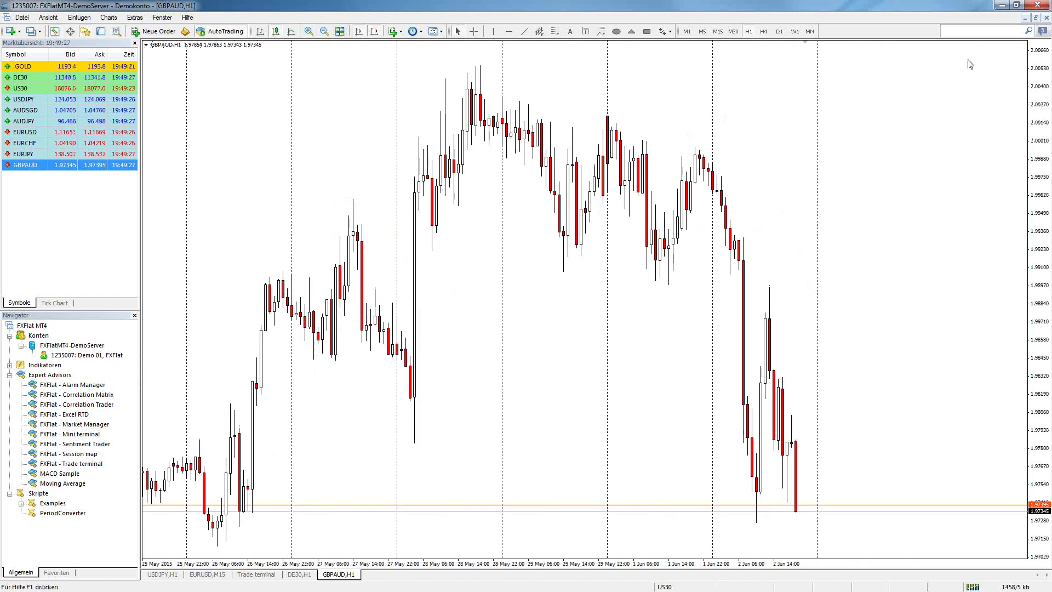
pyautogui.click(1043, 17)
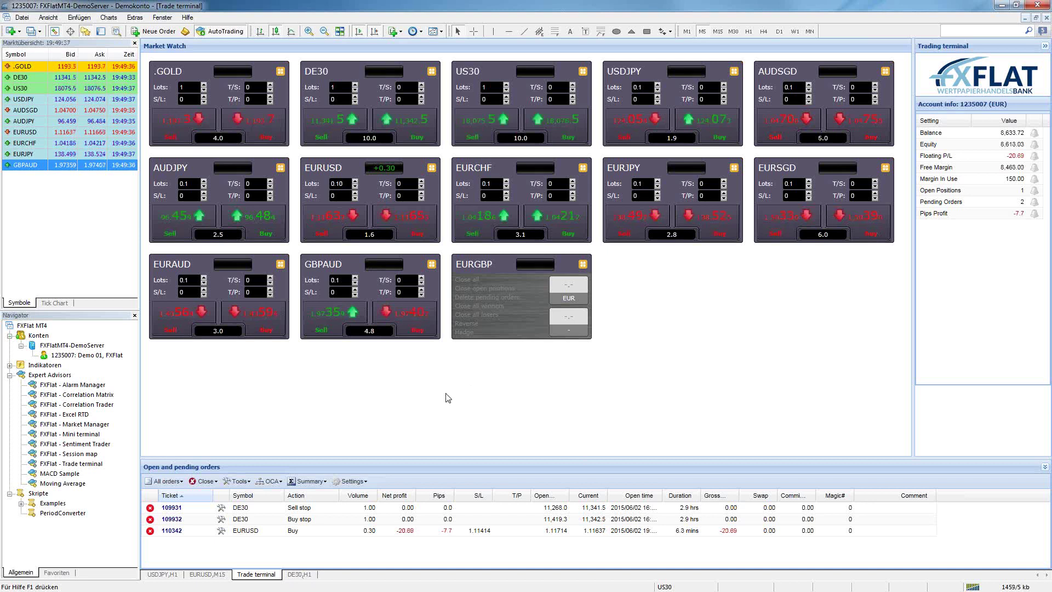
# Review the Trade terminal's confirmations and preferences, and close them without saving.
pyautogui.click(350, 482)
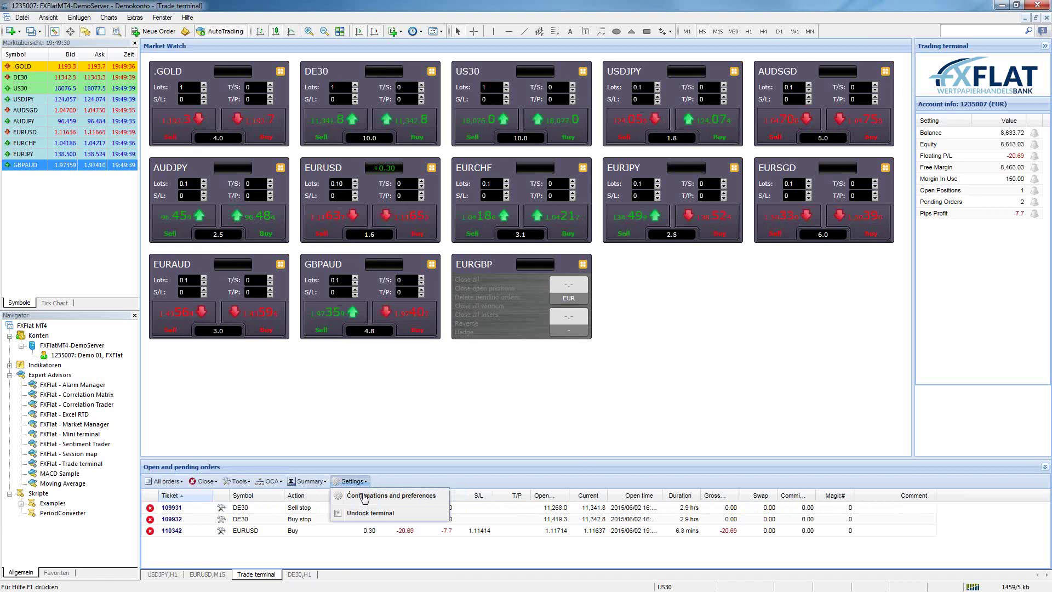
pyautogui.click(366, 496)
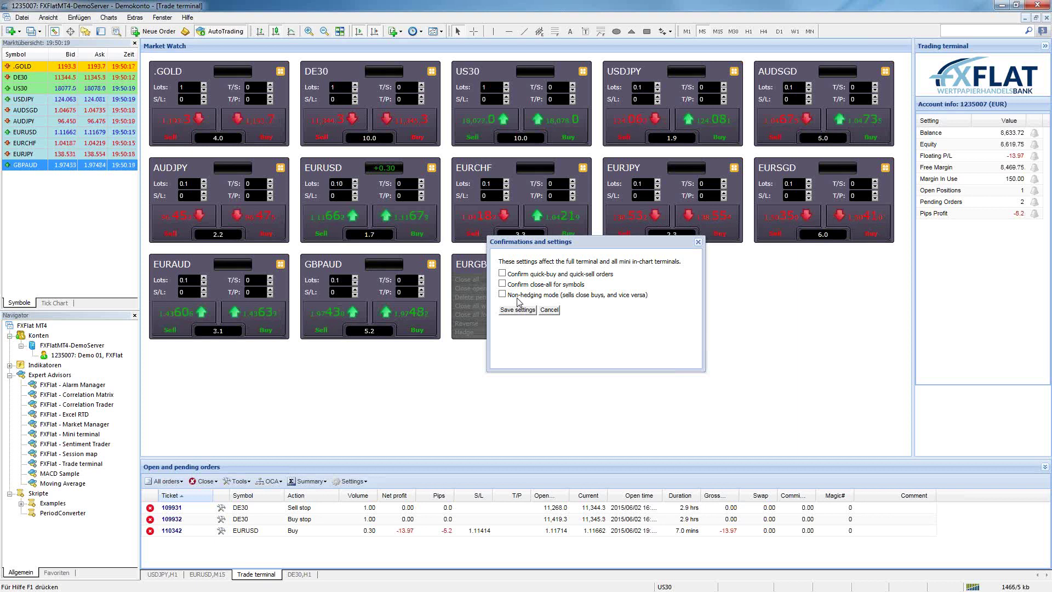
pyautogui.click(698, 243)
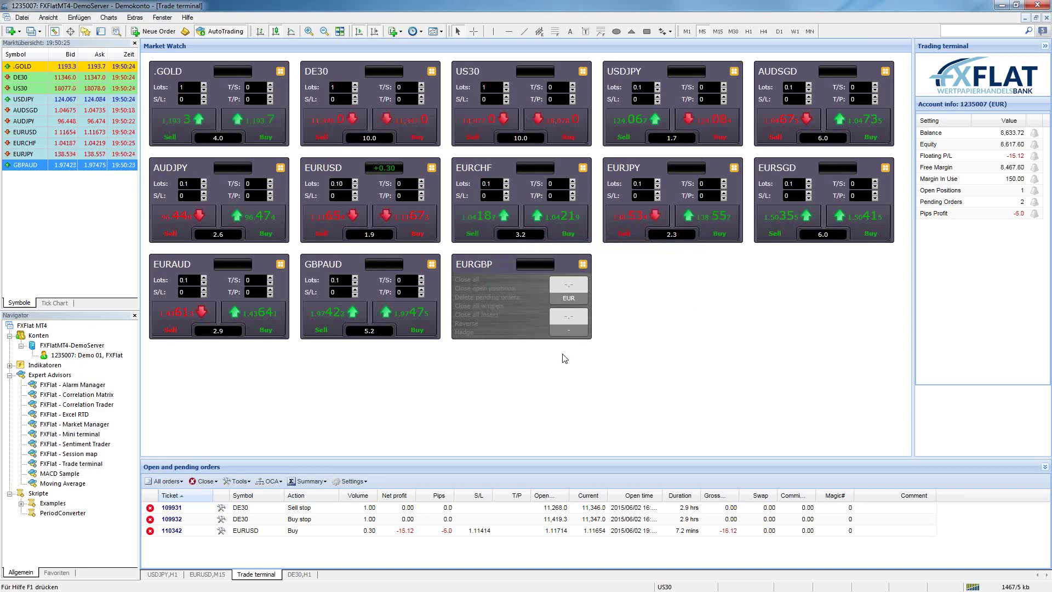
# Show the Long/short summary of the orders, move and widen its window, and bring its pending order columns into view.
pyautogui.click(320, 483)
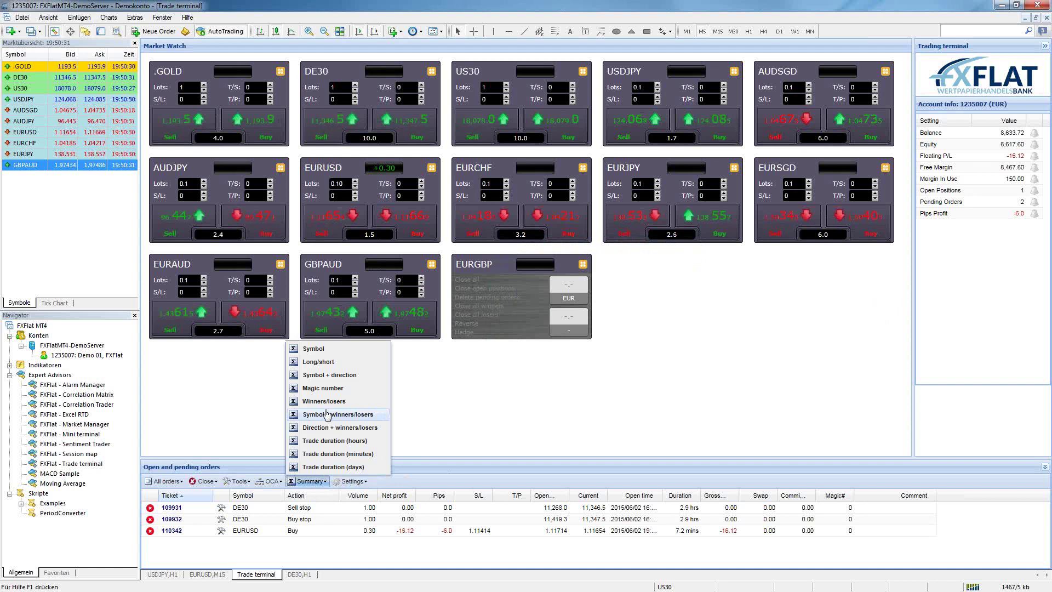
pyautogui.click(327, 362)
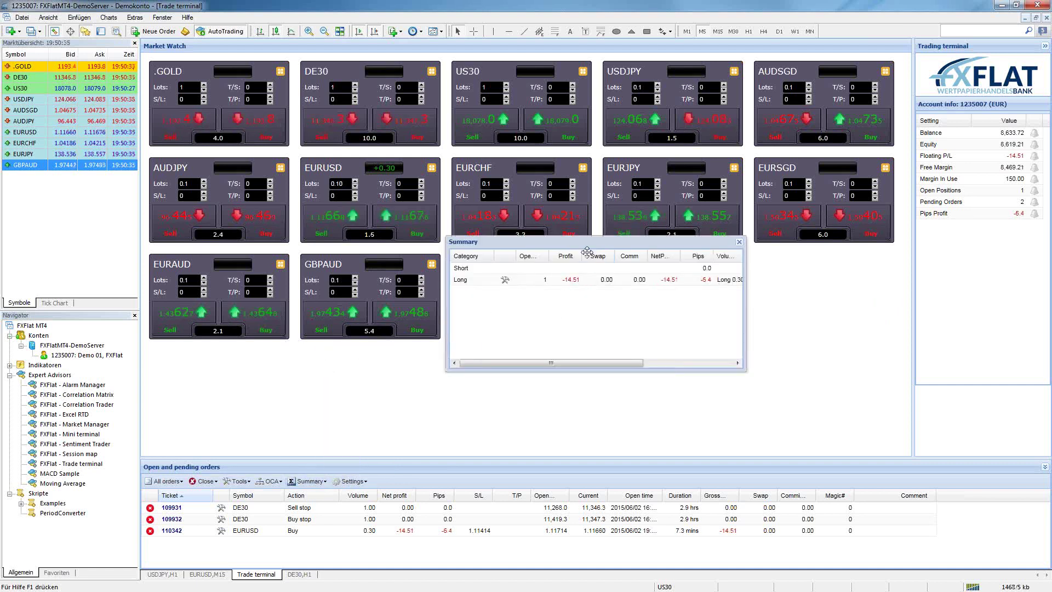
pyautogui.moveTo(588, 245); pyautogui.dragTo(300, 162)
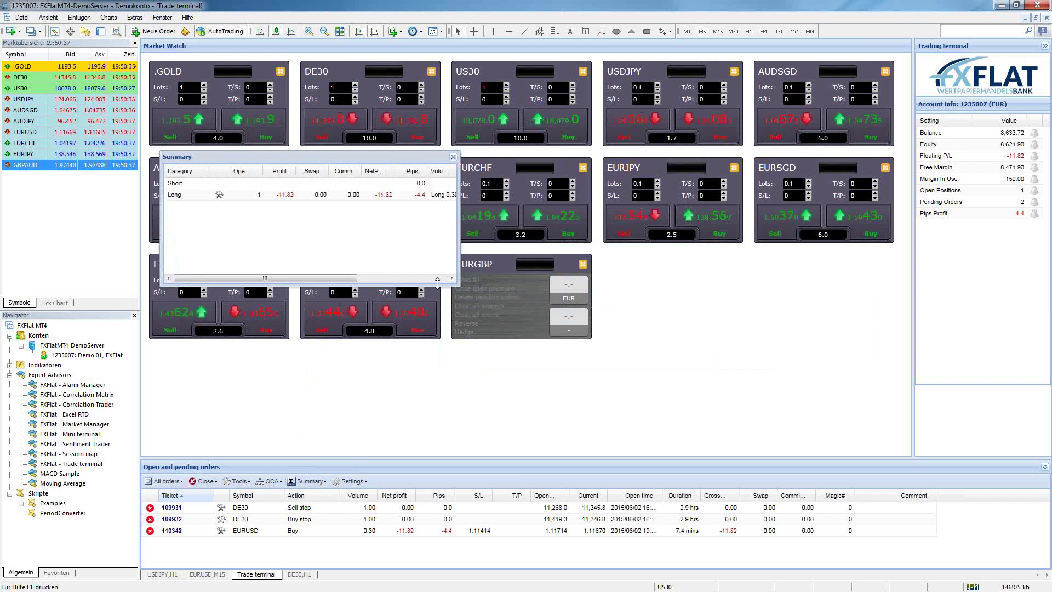
pyautogui.moveTo(461, 284); pyautogui.dragTo(951, 298)
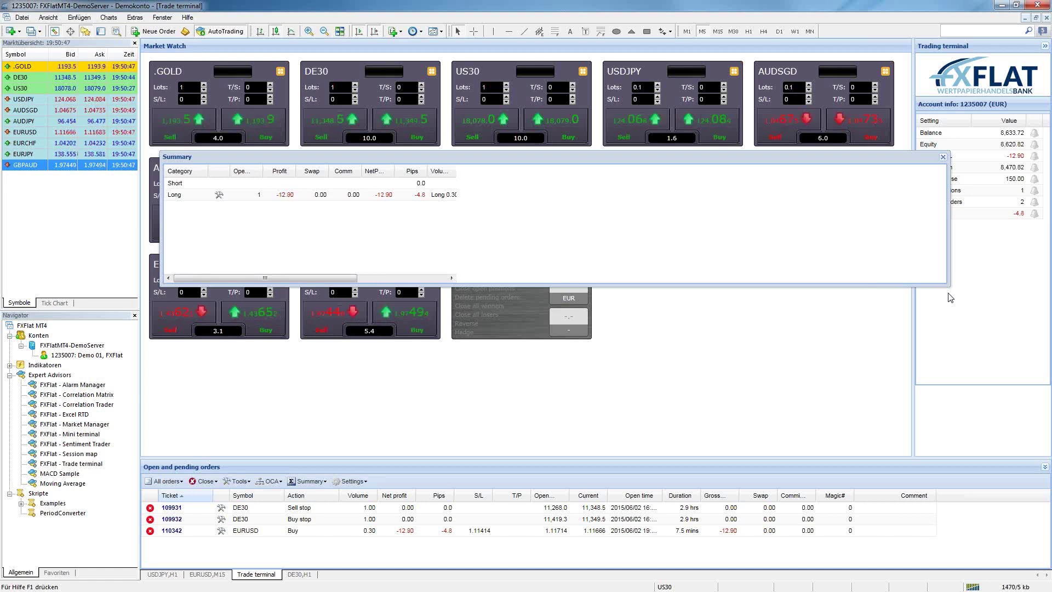
pyautogui.moveTo(313, 277); pyautogui.dragTo(278, 274)
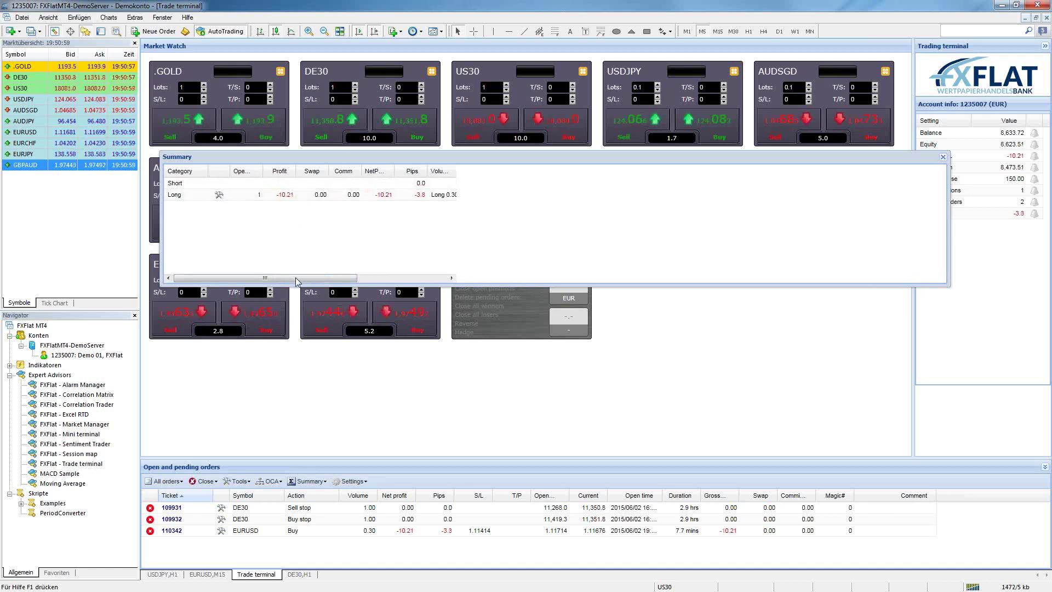
pyautogui.moveTo(295, 278); pyautogui.dragTo(463, 272)
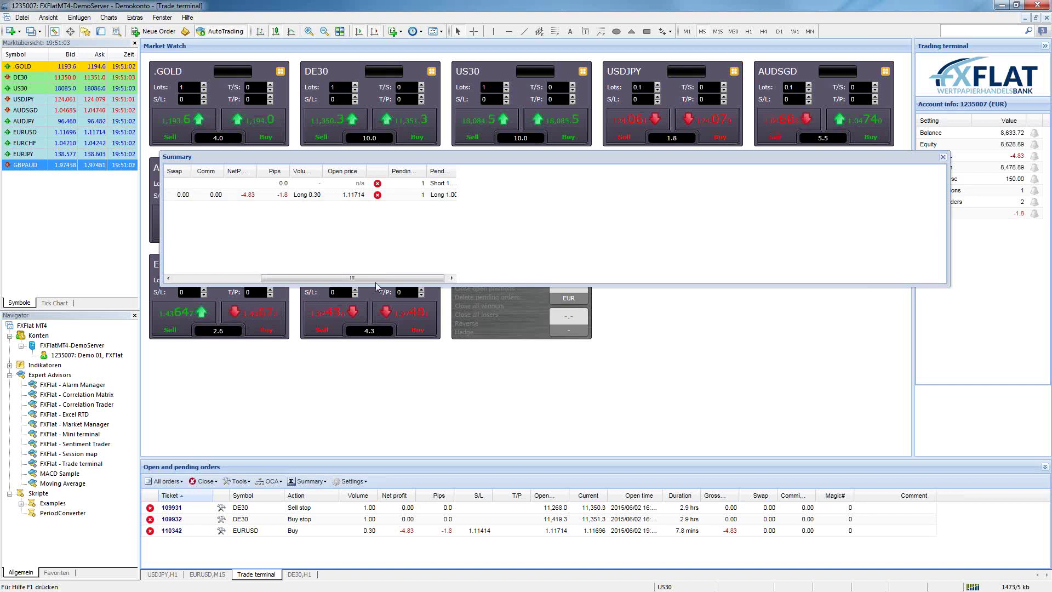
# Delete the long and the short pending orders from the Long/short summary and close the summary.
pyautogui.click(373, 195)
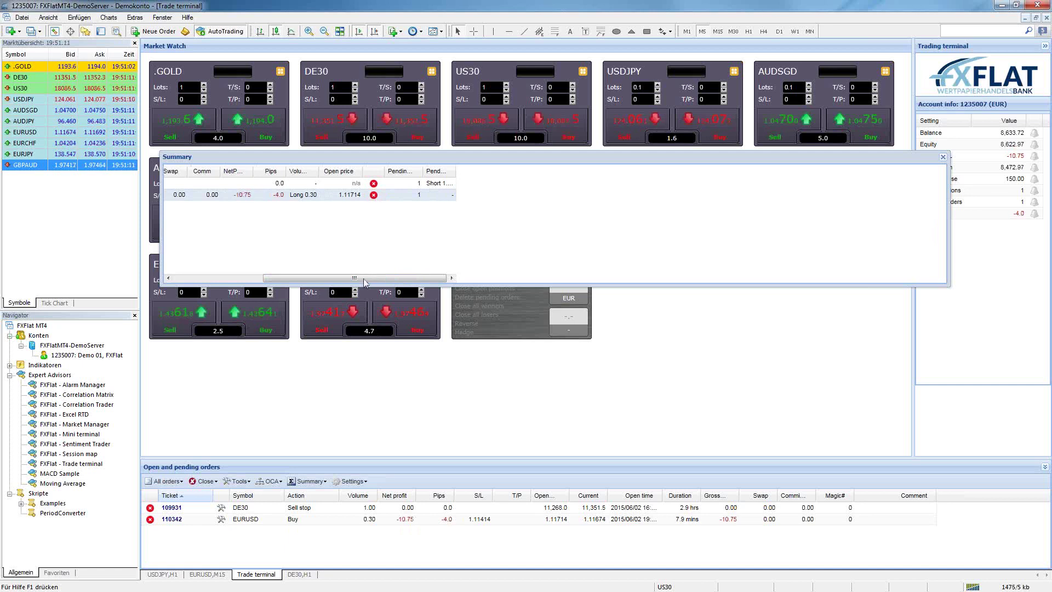
pyautogui.moveTo(365, 279)
pyautogui.mouseDown()
pyautogui.moveTo(275, 276)
pyautogui.moveTo(386, 279)
pyautogui.mouseUp()
pyautogui.click(374, 184)
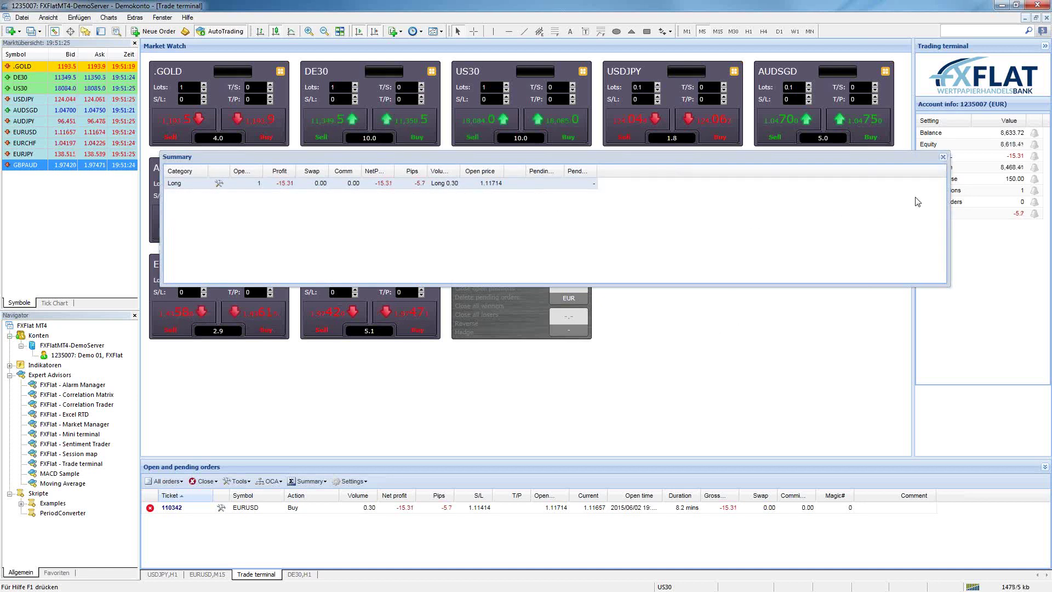
pyautogui.click(943, 157)
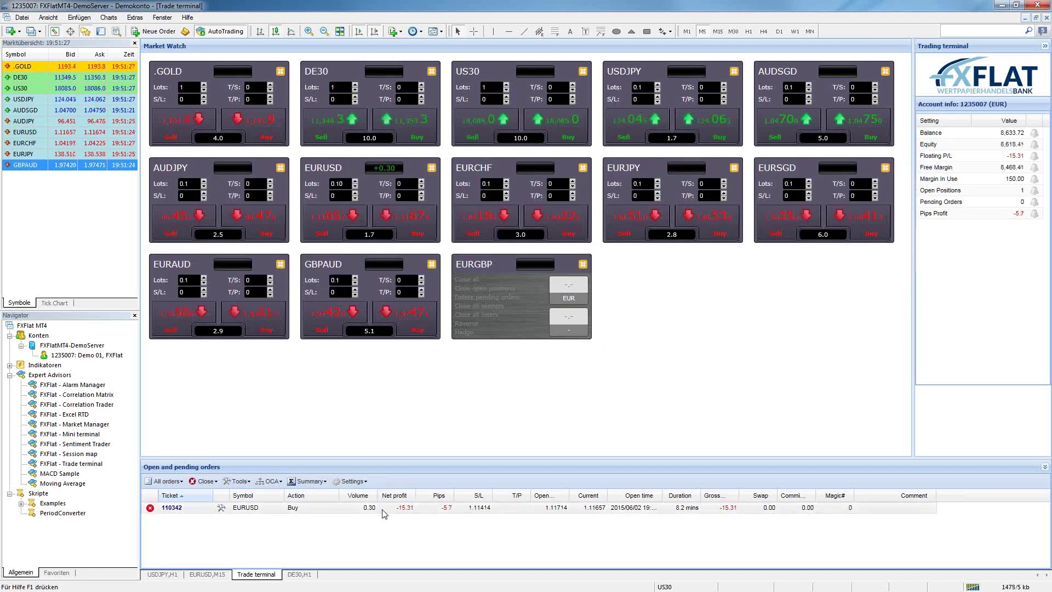
# Show the Winners/losers summary, examine the partial close and T/P actions offered for the Losers row, and close the summary.
pyautogui.click(310, 481)
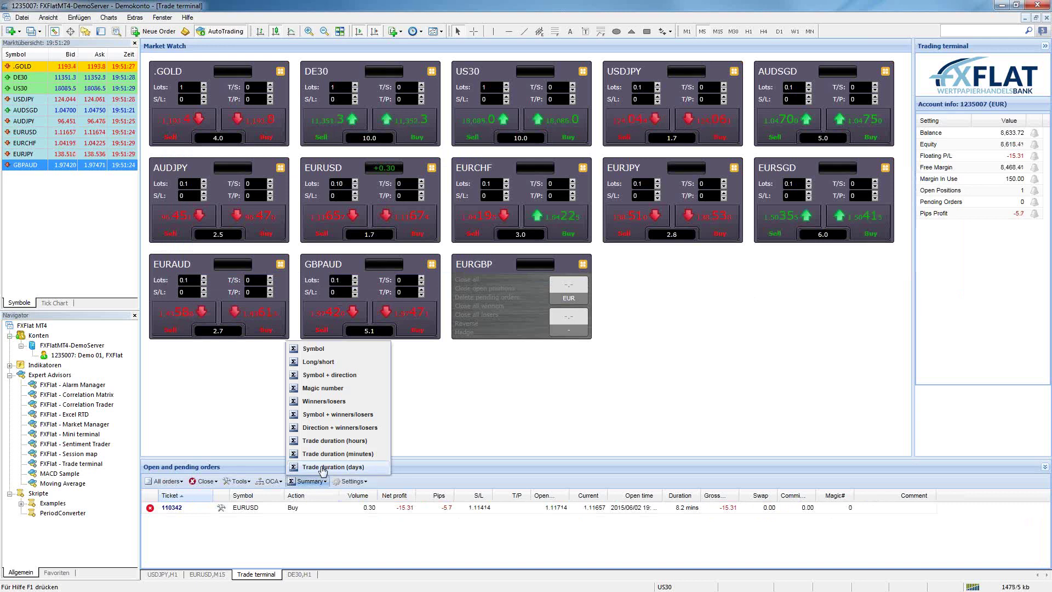
pyautogui.click(352, 402)
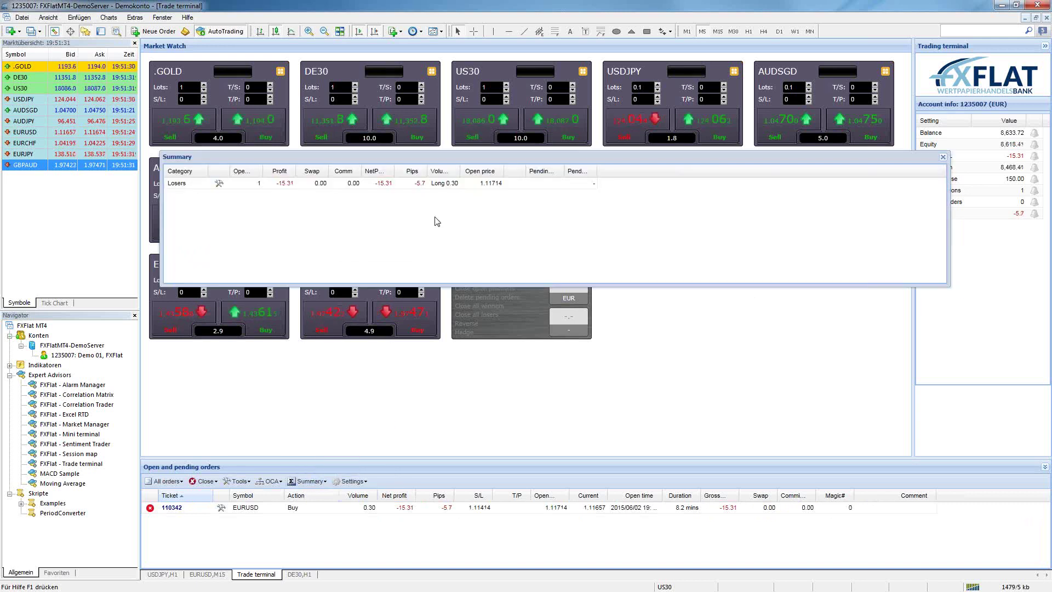
pyautogui.rightClick(208, 189)
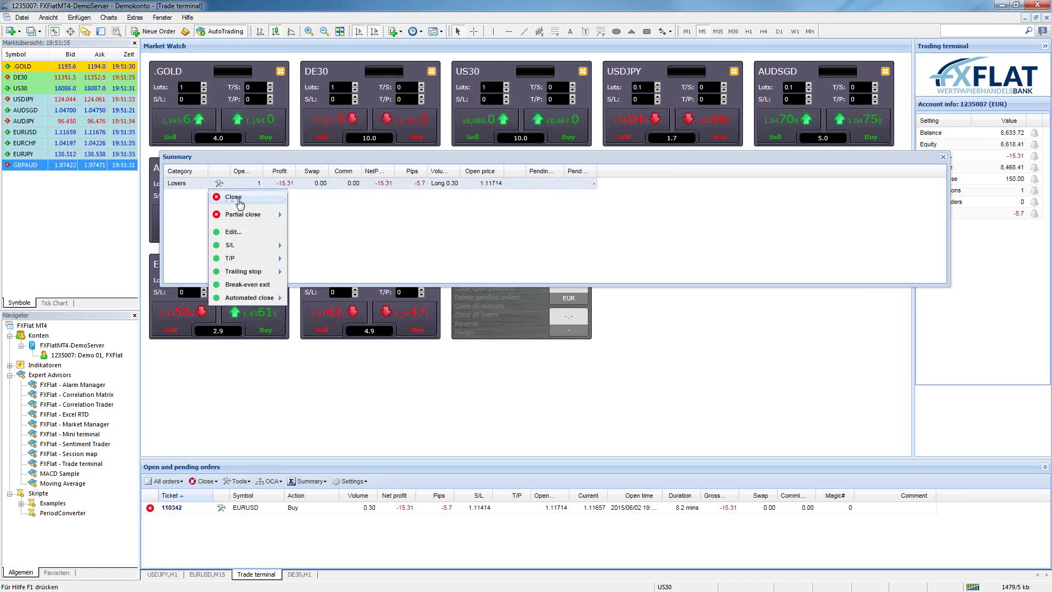
pyautogui.moveTo(249, 218)
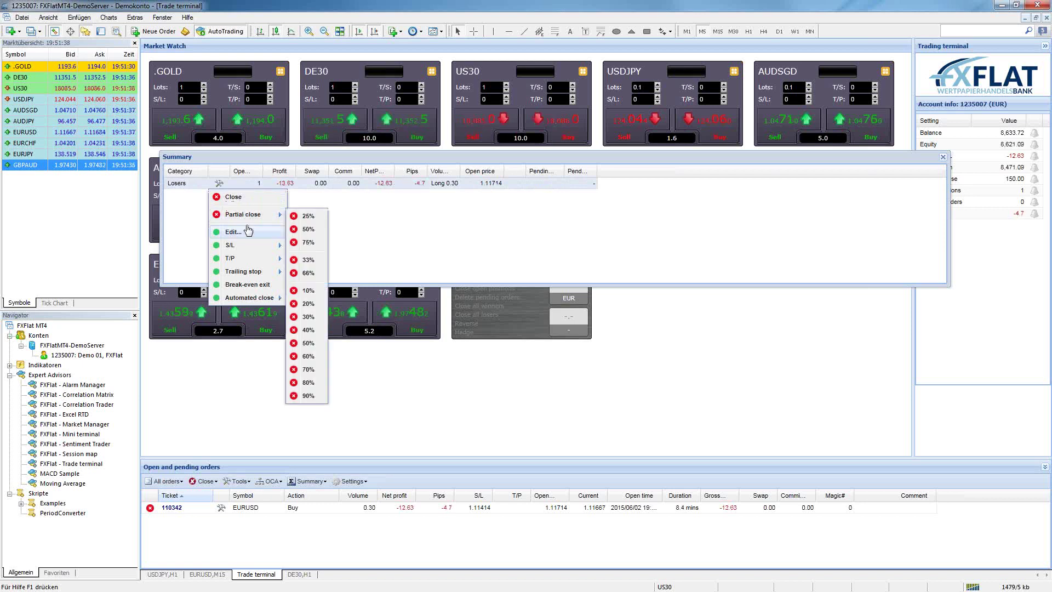
pyautogui.click(247, 230)
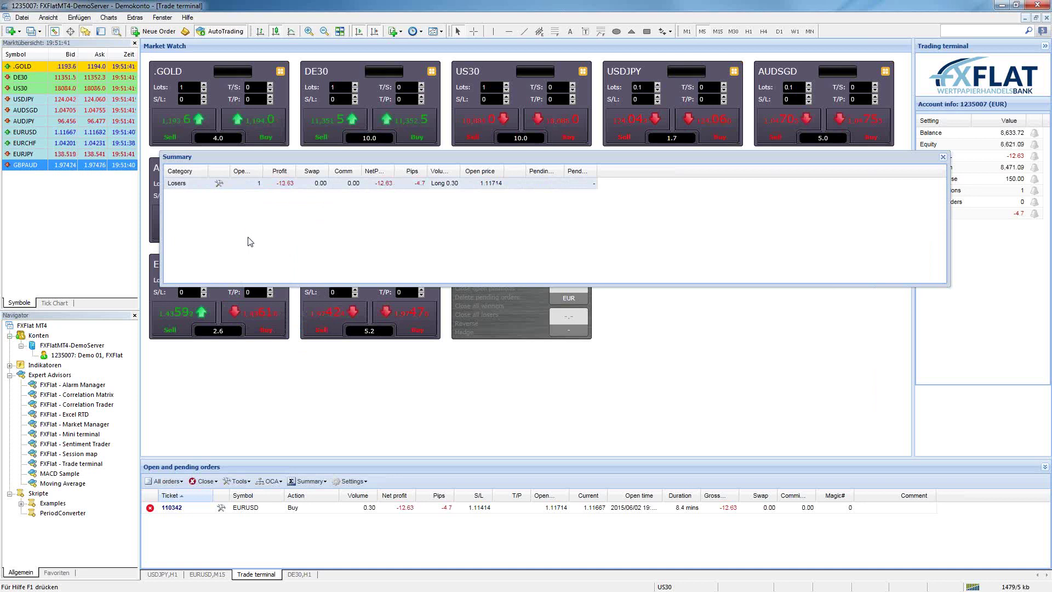
pyautogui.click(218, 183)
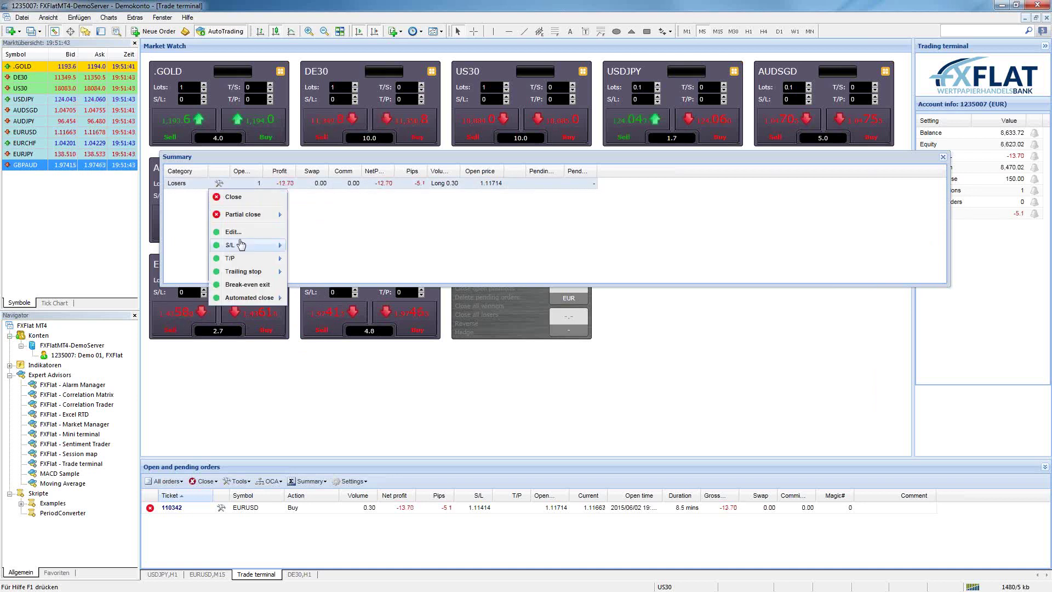
pyautogui.moveTo(249, 257)
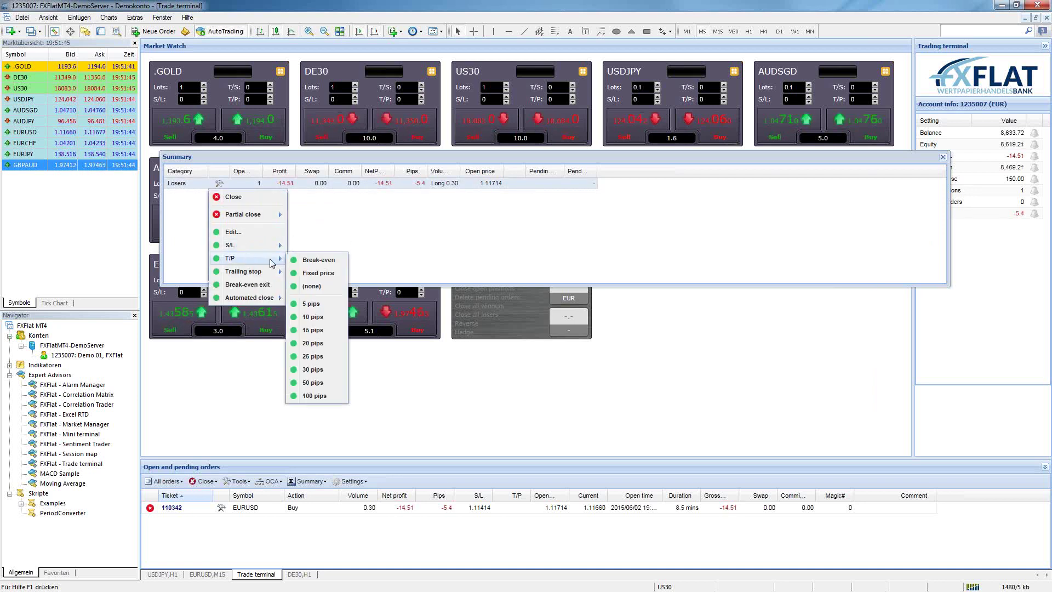
pyautogui.click(943, 157)
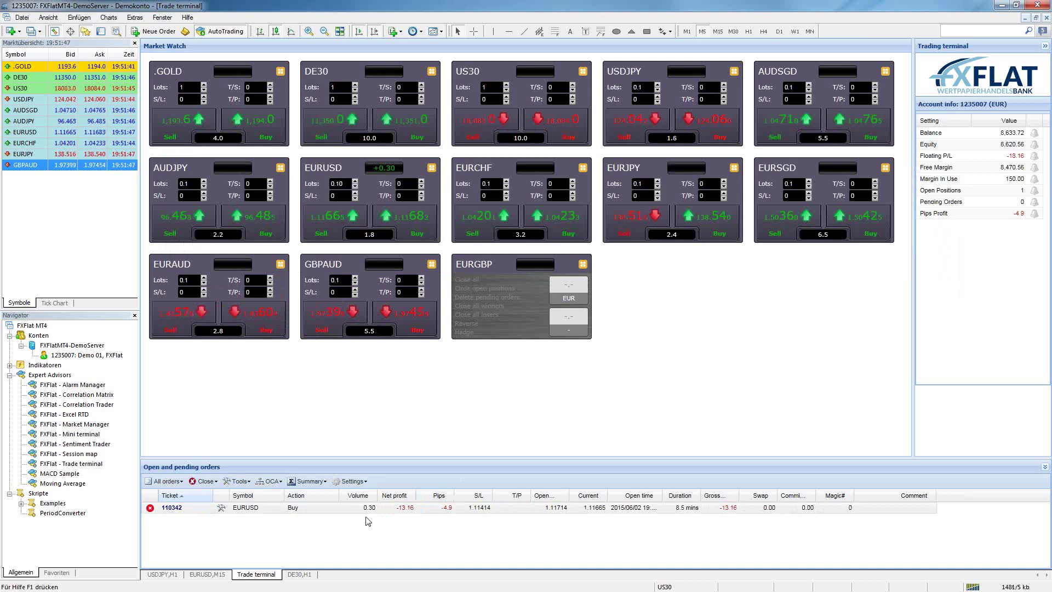
# Select the open EURUSD buy position and check the partial close percentages offered by the tools for selected orders.
pyautogui.click(239, 481)
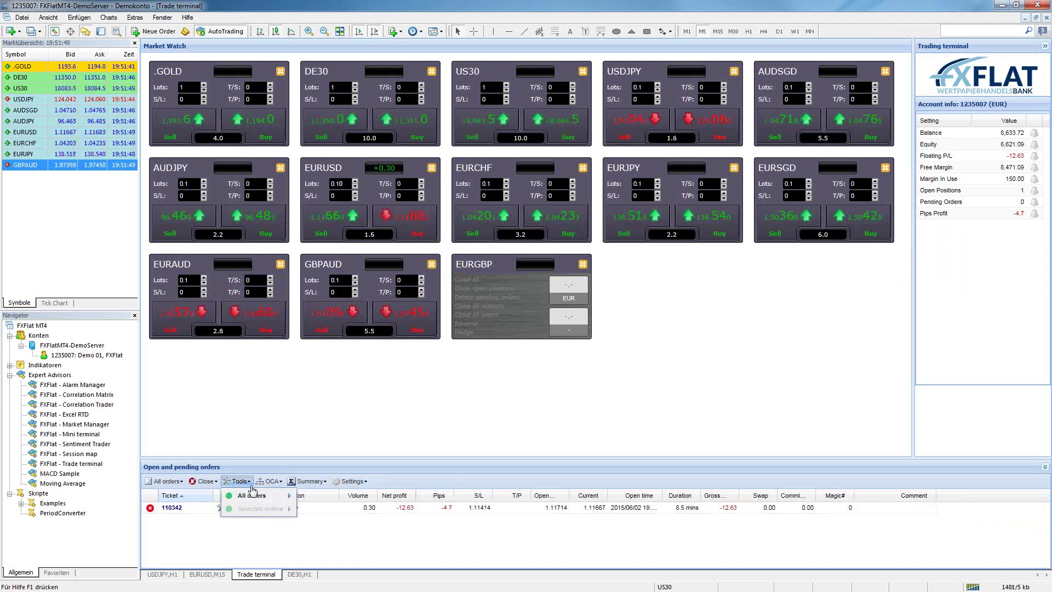
pyautogui.click(204, 513)
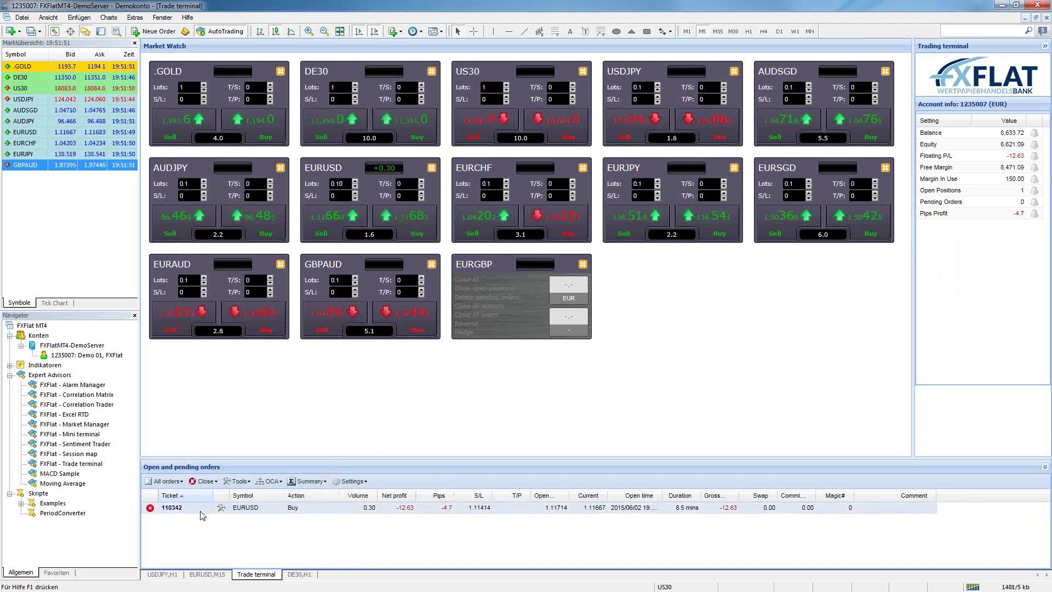
pyautogui.click(244, 482)
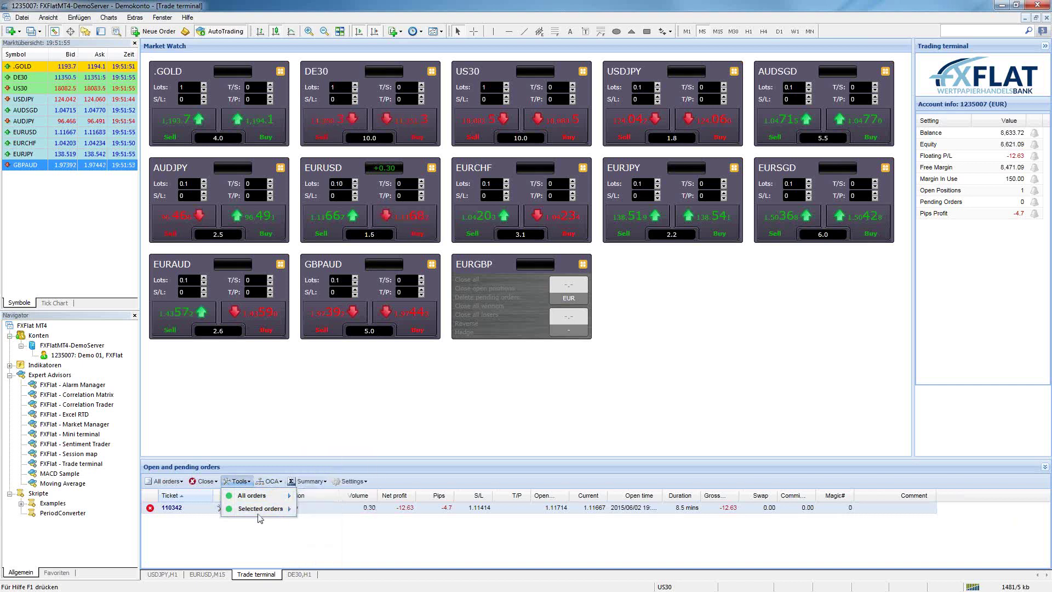
pyautogui.moveTo(264, 514)
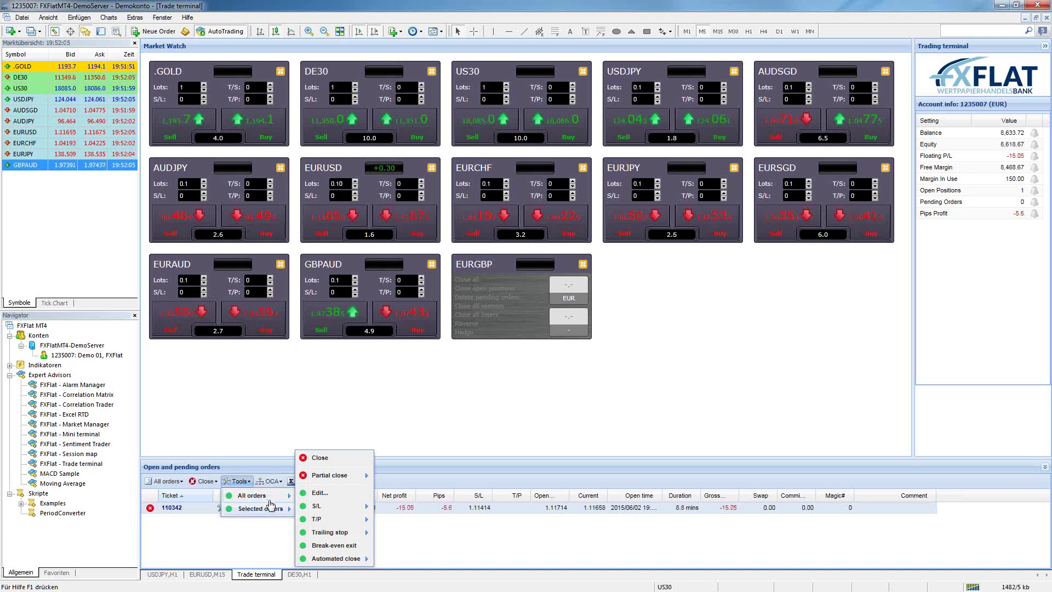
pyautogui.moveTo(351, 481)
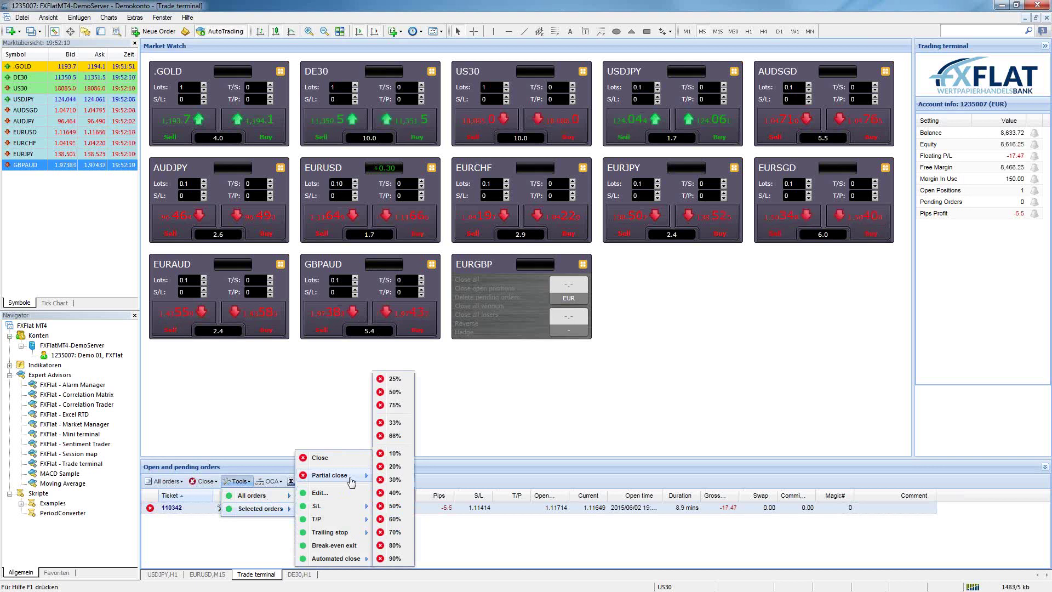
pyautogui.click(396, 506)
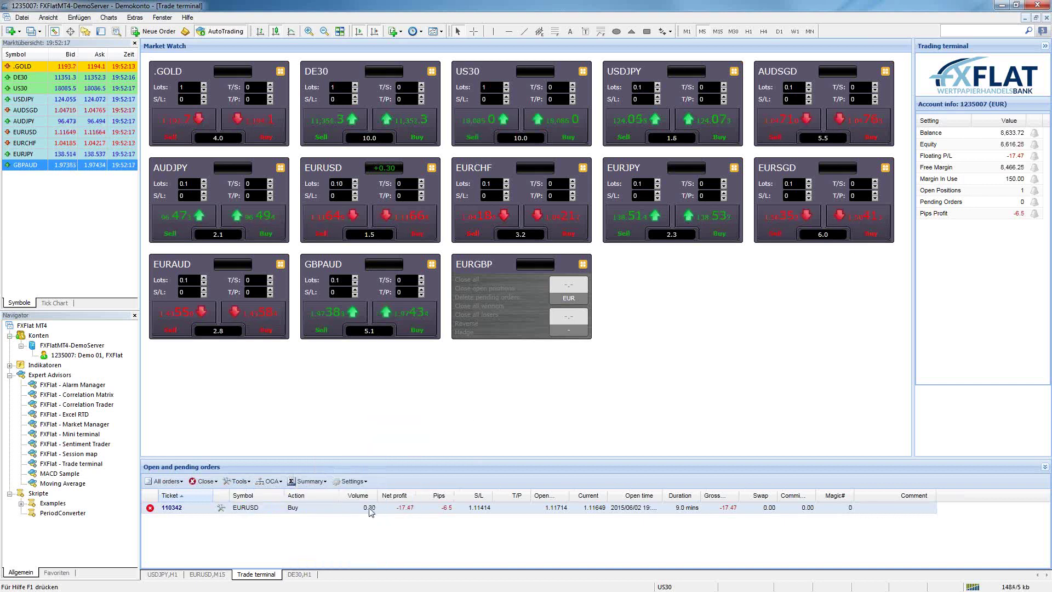
# Partially close the open EURUSD buy position by 33%.
pyautogui.click(221, 509)
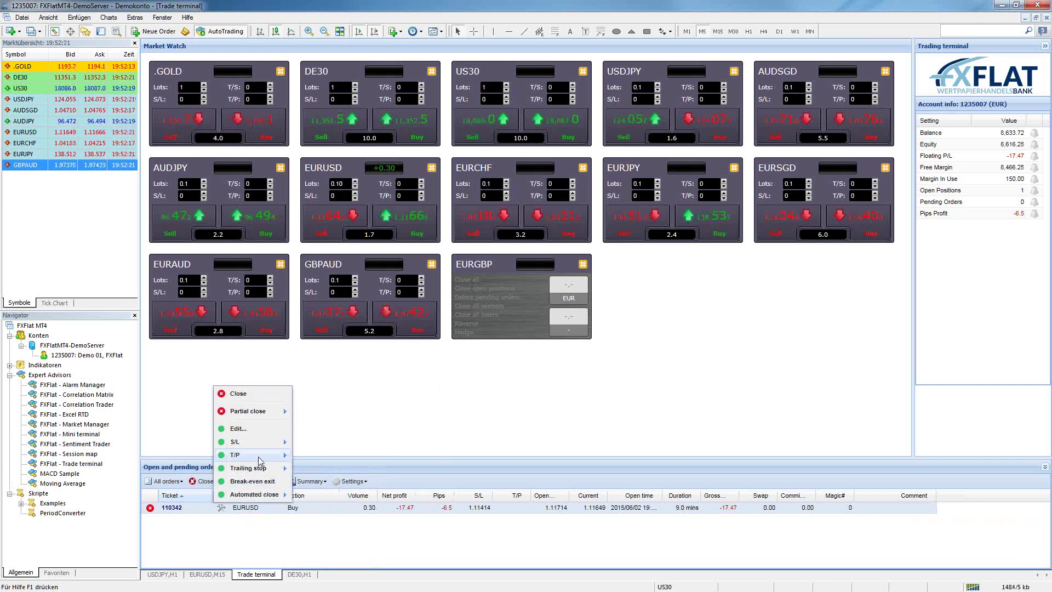
pyautogui.moveTo(264, 449)
pyautogui.moveTo(284, 410)
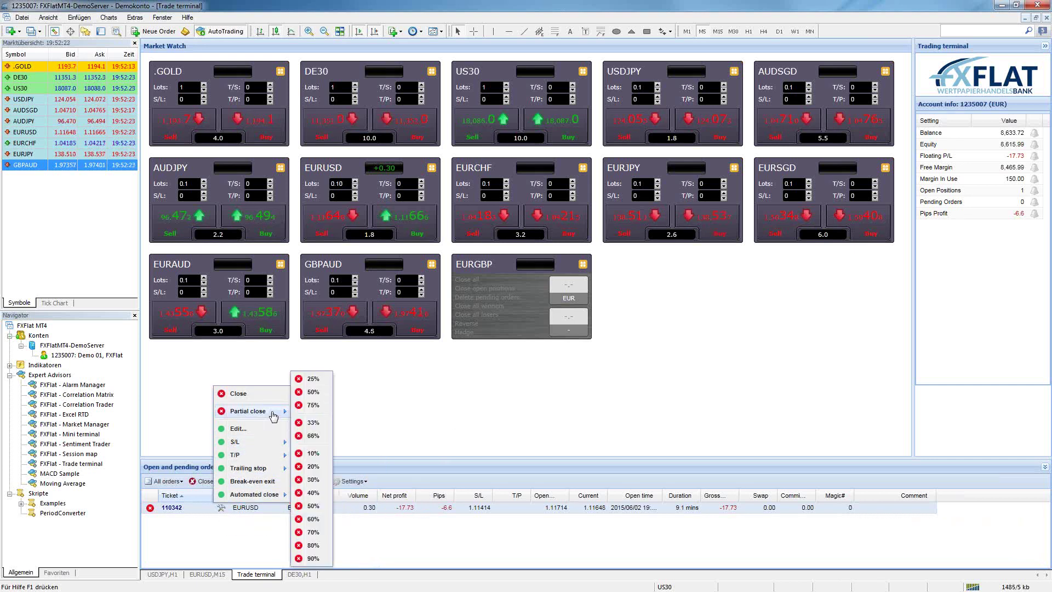
pyautogui.click(312, 423)
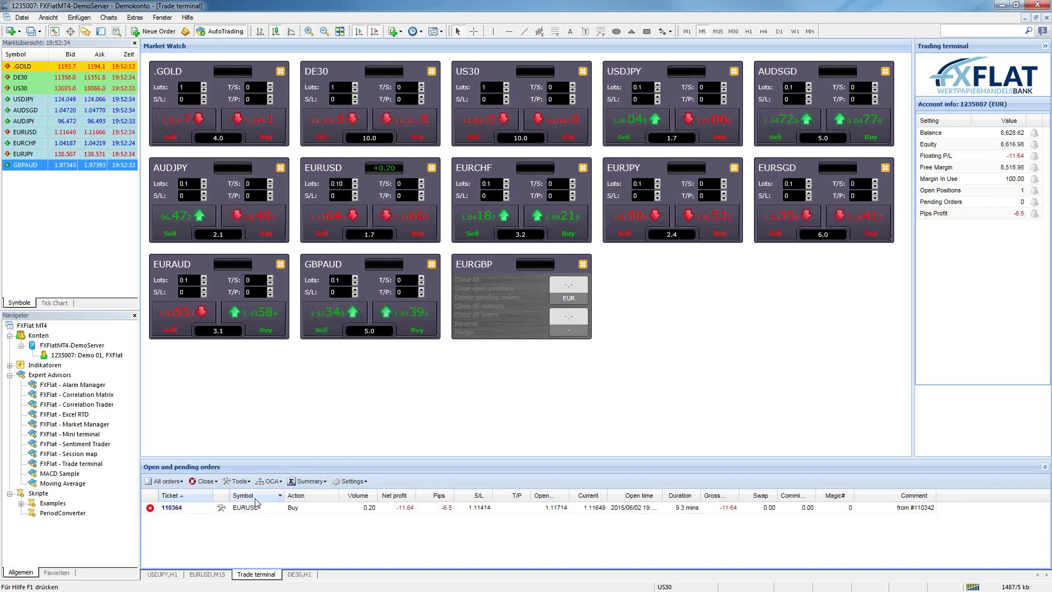
# Check the close options for all orders and the tools for the open EURUSD position.
pyautogui.click(216, 483)
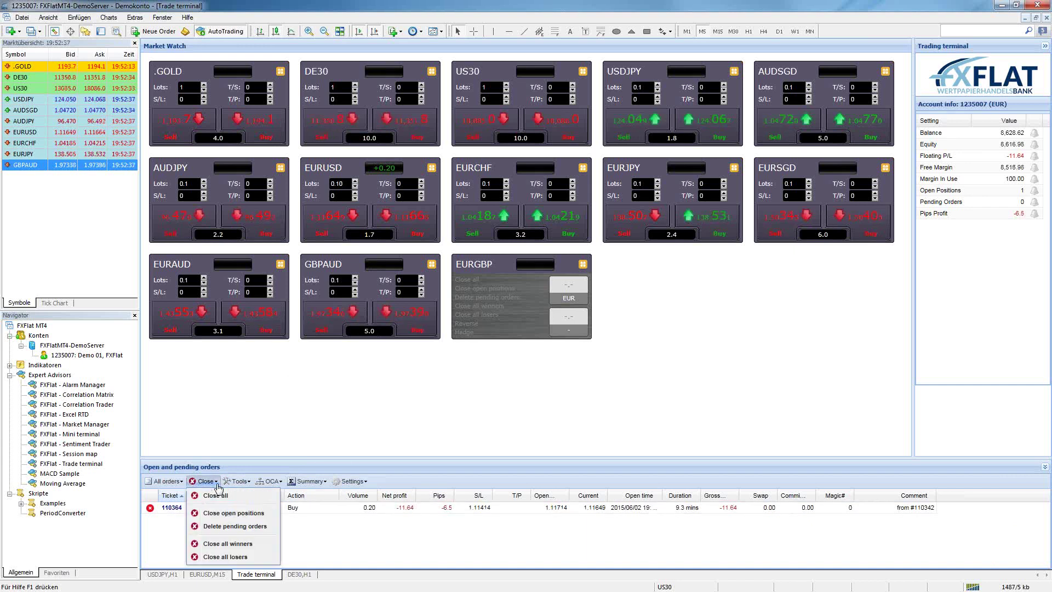
pyautogui.click(317, 538)
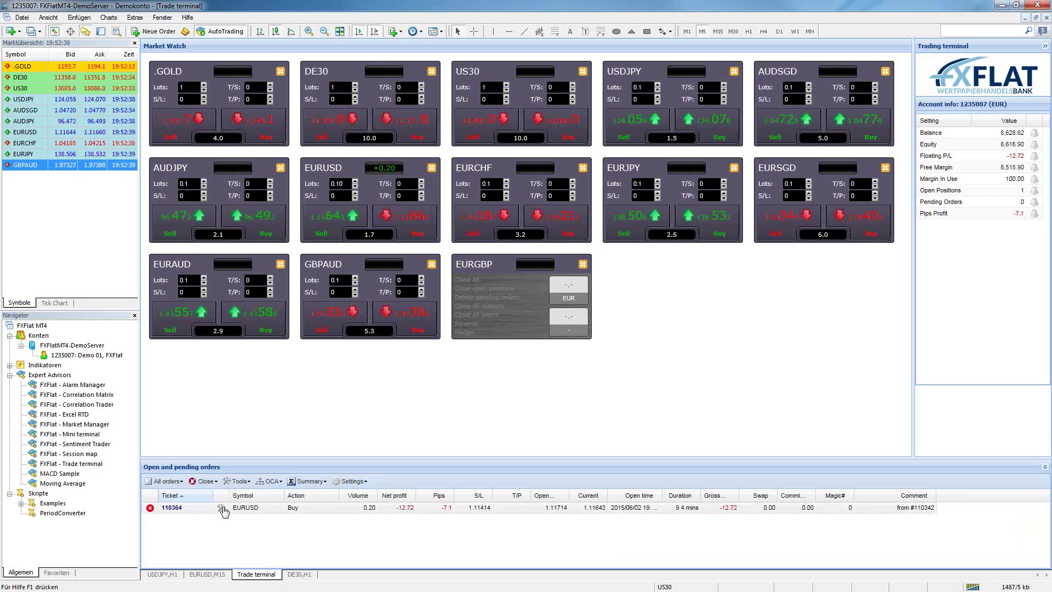
pyautogui.click(224, 510)
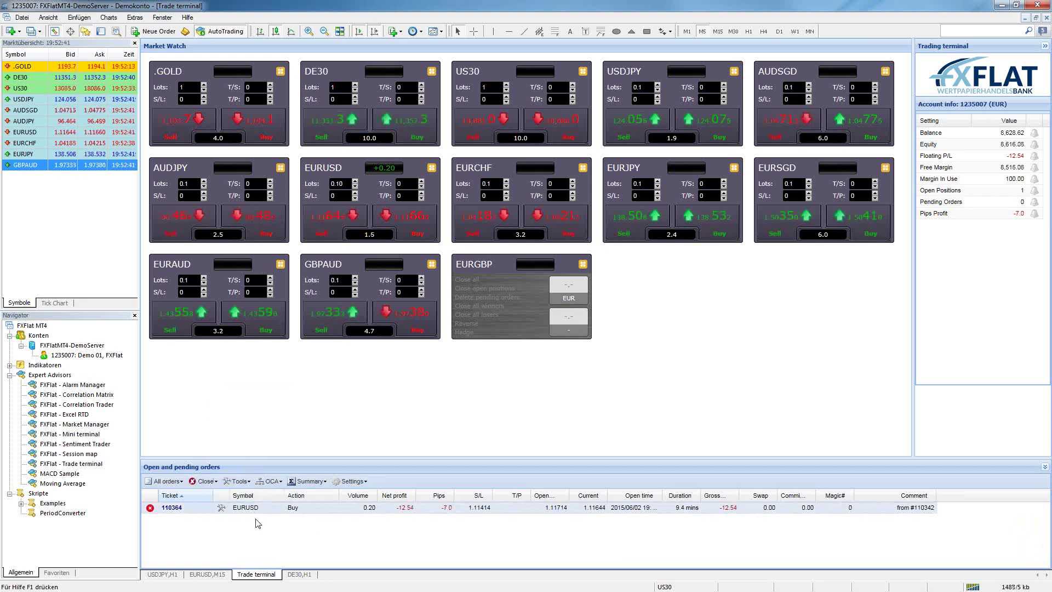
# Start creating an automated close for all orders and move its dialog clear of the centre of the terminal.
pyautogui.click(240, 481)
pyautogui.moveTo(257, 495)
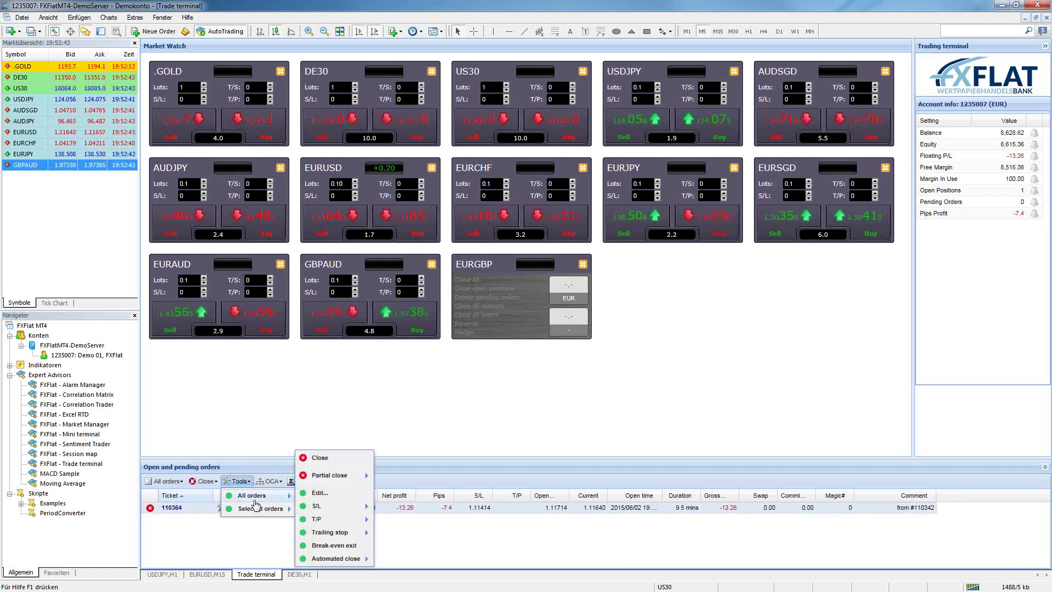
pyautogui.moveTo(332, 507)
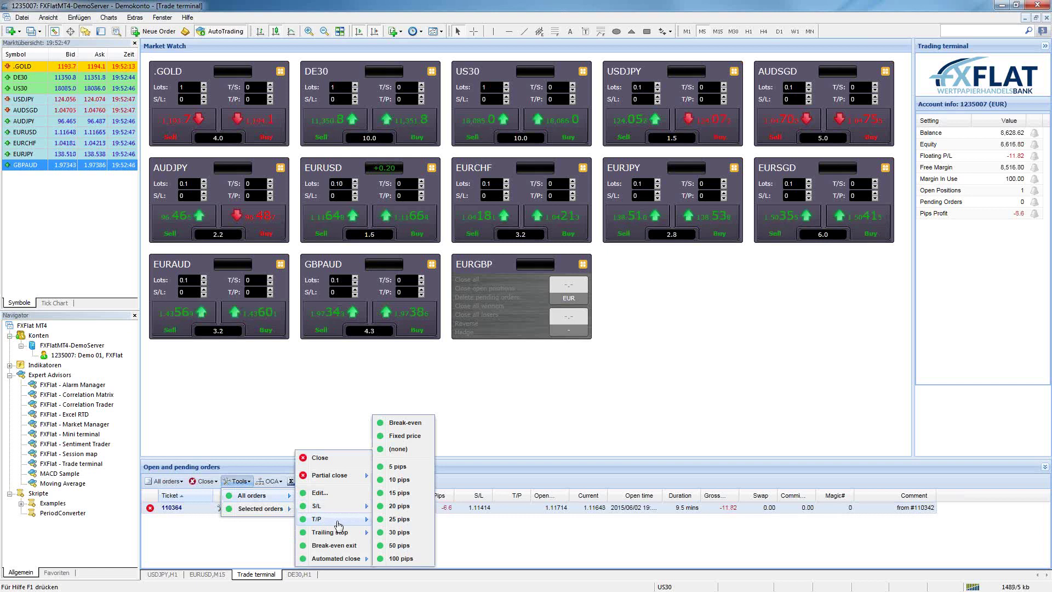
pyautogui.moveTo(350, 536)
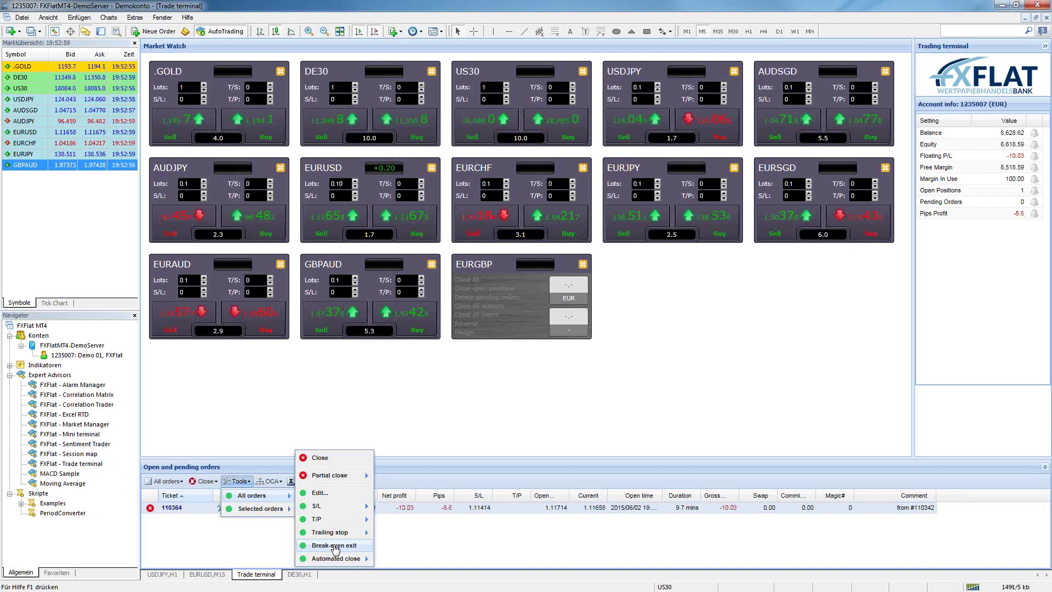
pyautogui.moveTo(353, 562)
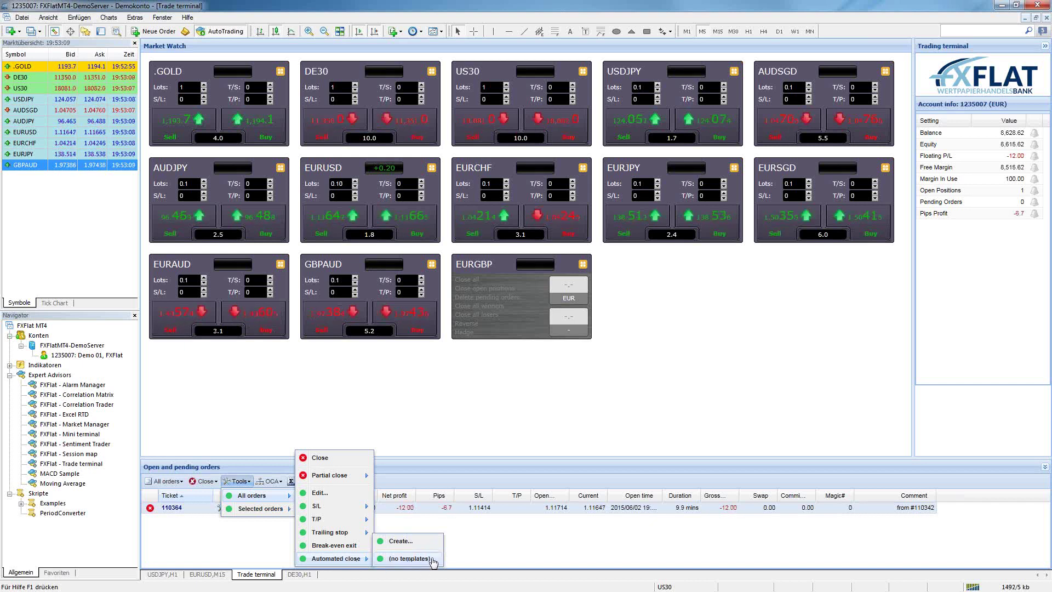
pyautogui.click(408, 543)
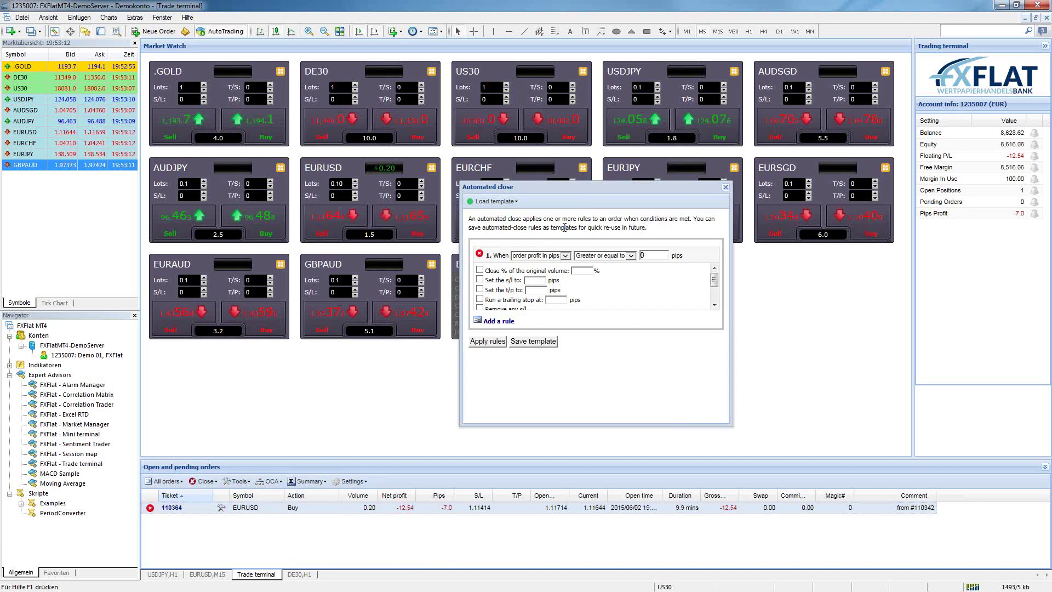
pyautogui.moveTo(534, 183); pyautogui.dragTo(447, 164)
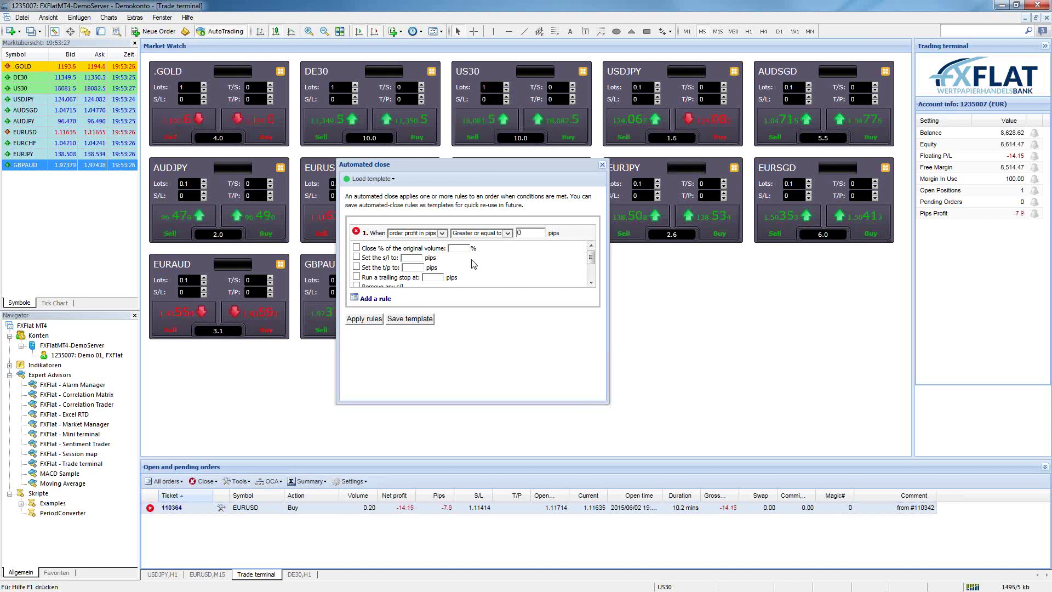
# Set rule 1 to close 50% of the original volume when order net profit is greater or equal to 10 EUR.
pyautogui.click(441, 233)
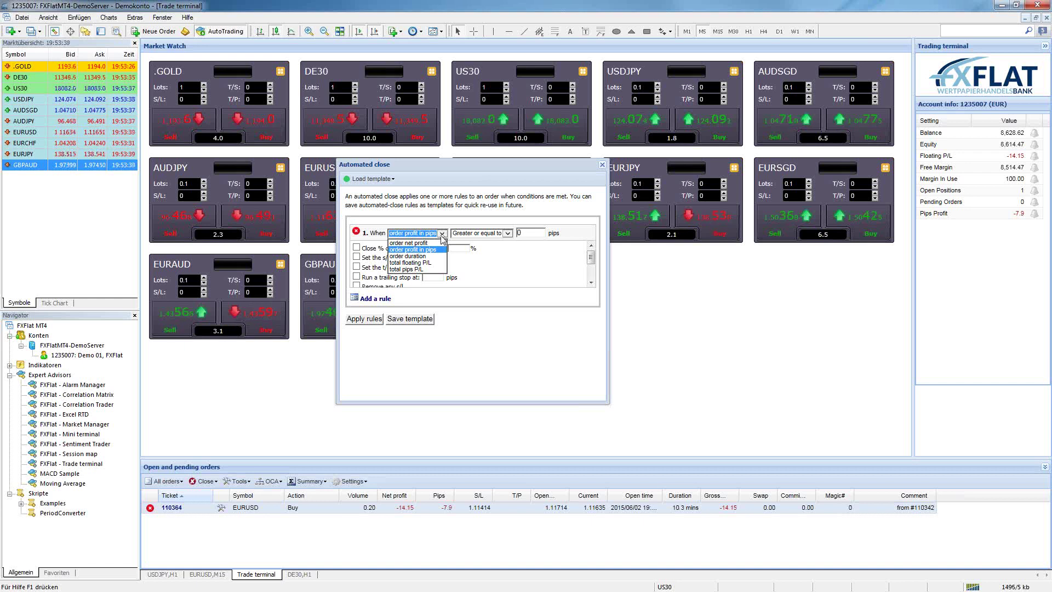
pyautogui.click(412, 243)
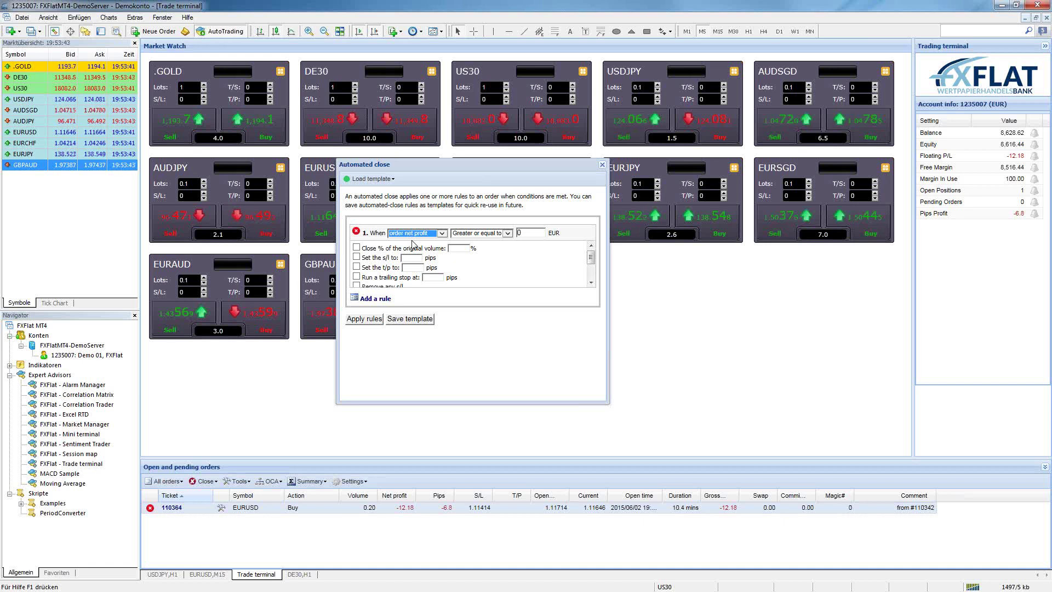
pyautogui.click(517, 233)
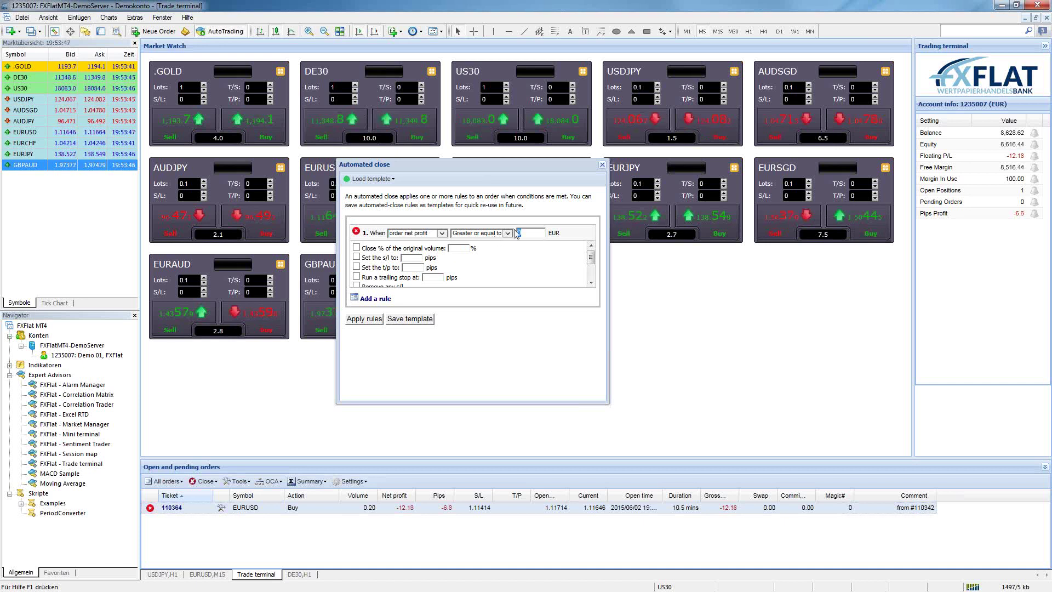
pyautogui.write('10')
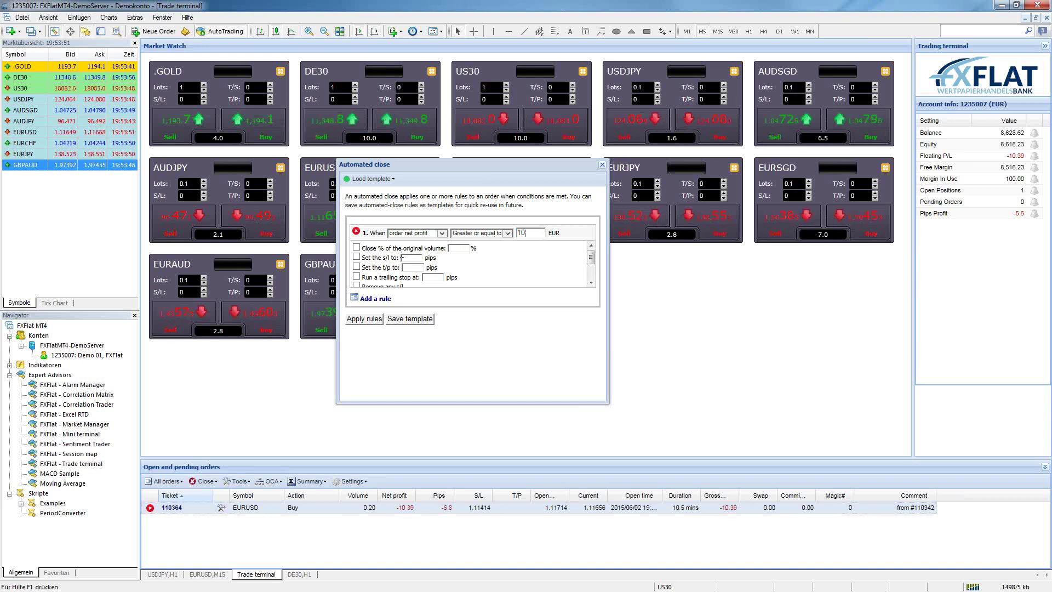
pyautogui.click(357, 247)
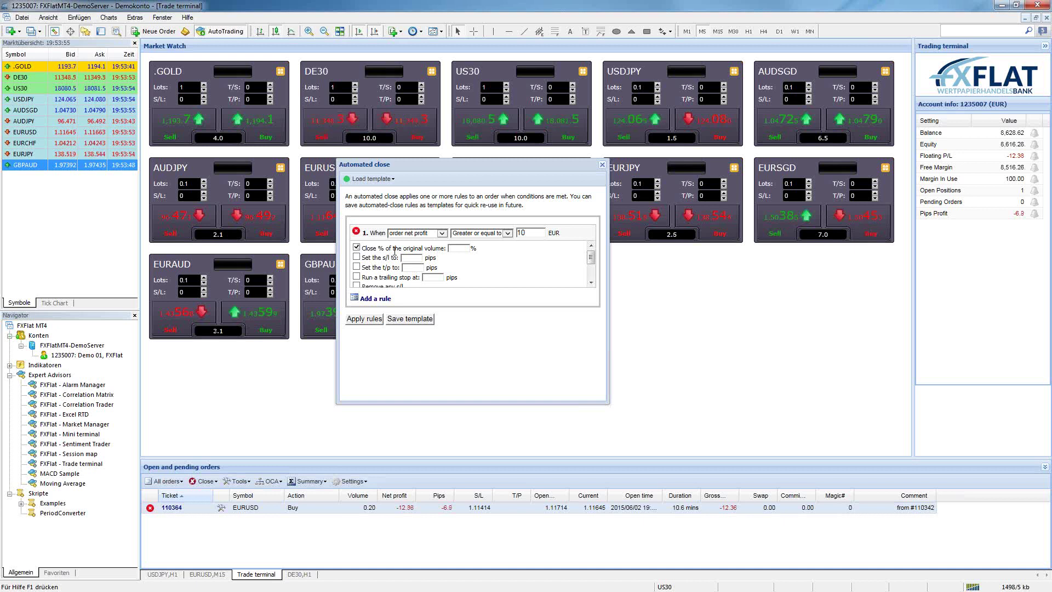
pyautogui.click(469, 248)
pyautogui.write('50')
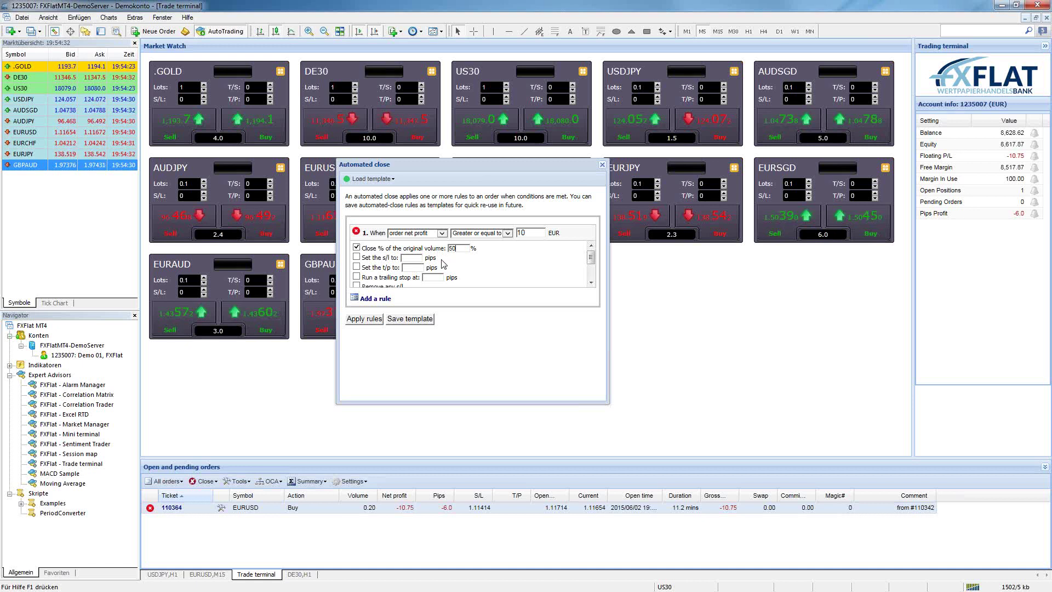
# Examine the other actions, comparison choices and trigger conditions offered for rule 1 of the automated close.
pyautogui.scroll(-1, 373, 249)
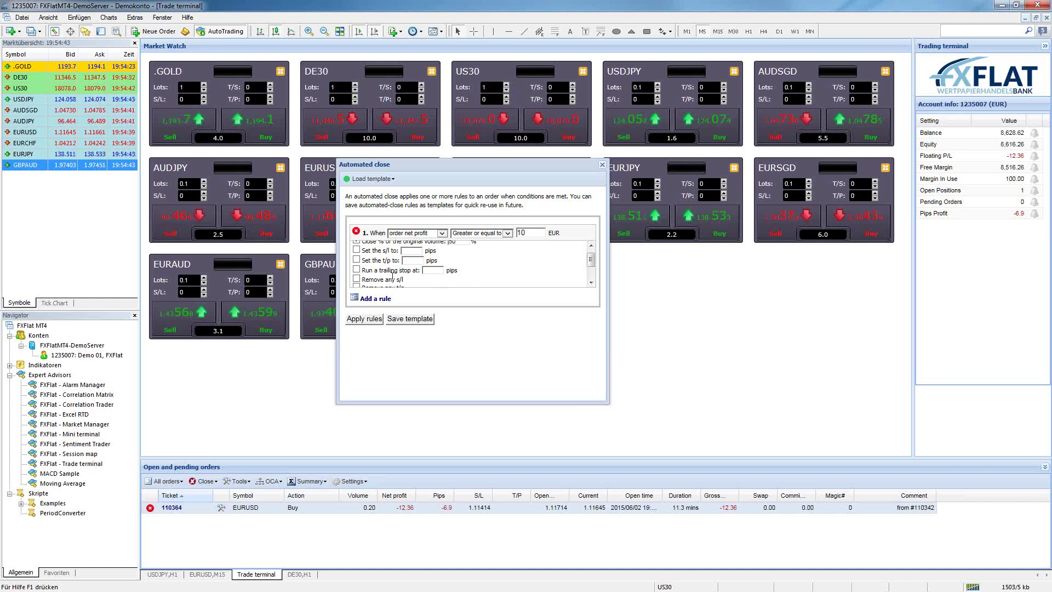
pyautogui.scroll(-1, 421, 277)
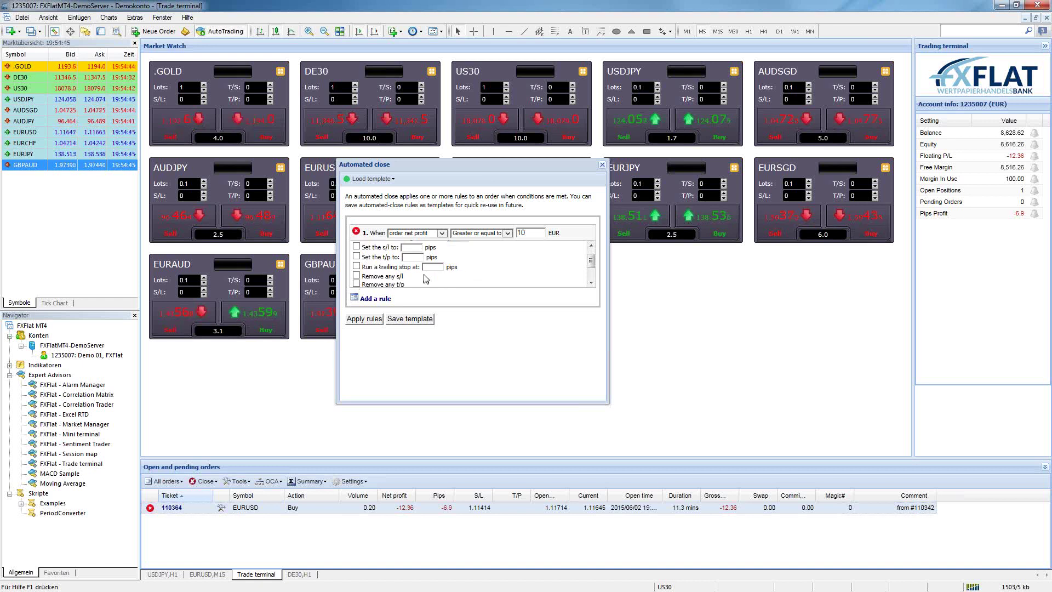
pyautogui.scroll(-4, 426, 279)
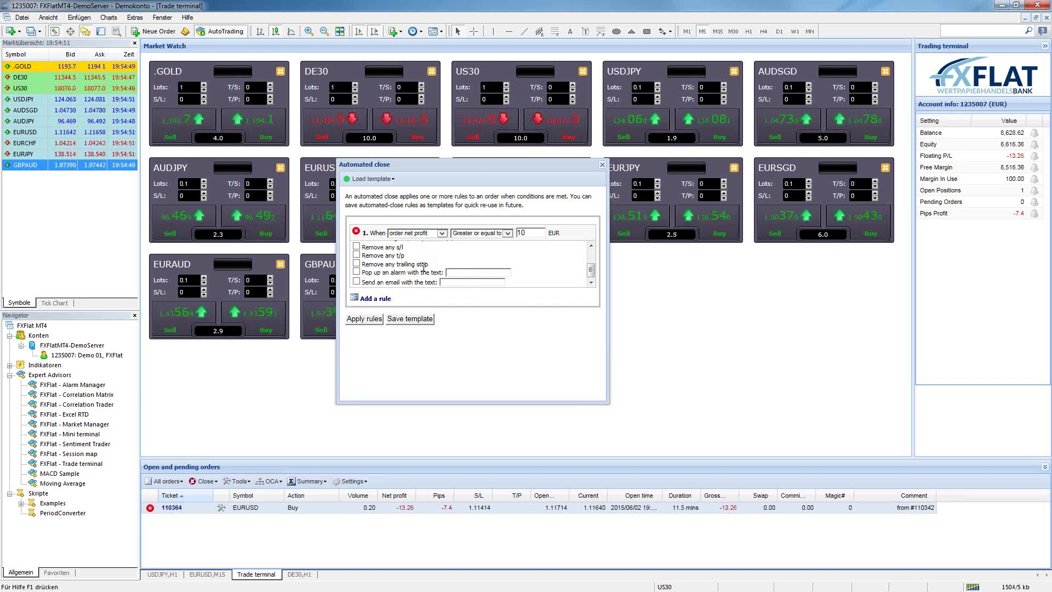
pyautogui.scroll(5, 424, 266)
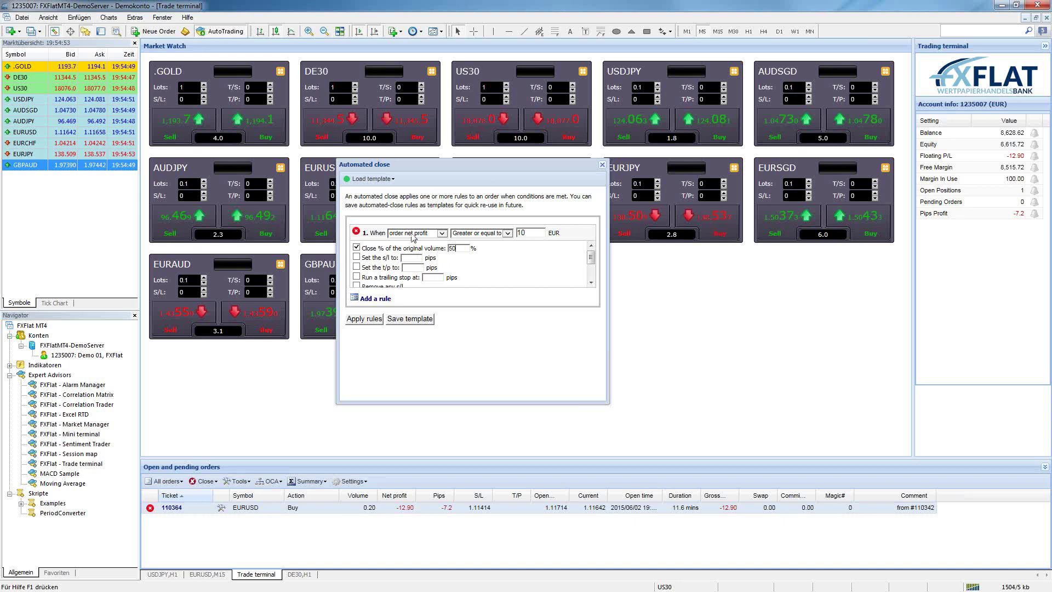
pyautogui.click(509, 233)
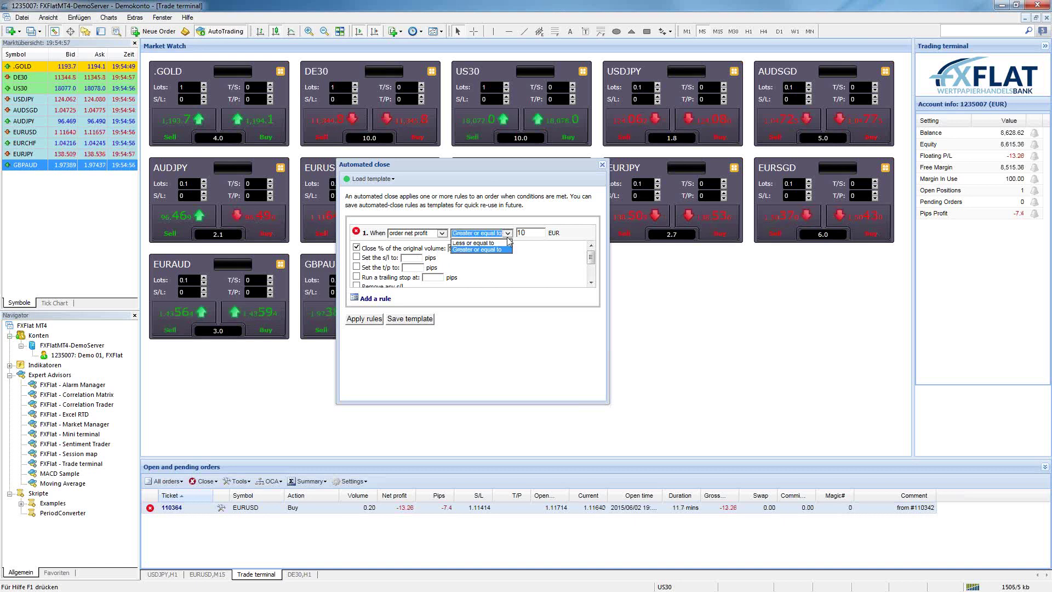
pyautogui.click(476, 249)
pyautogui.click(442, 233)
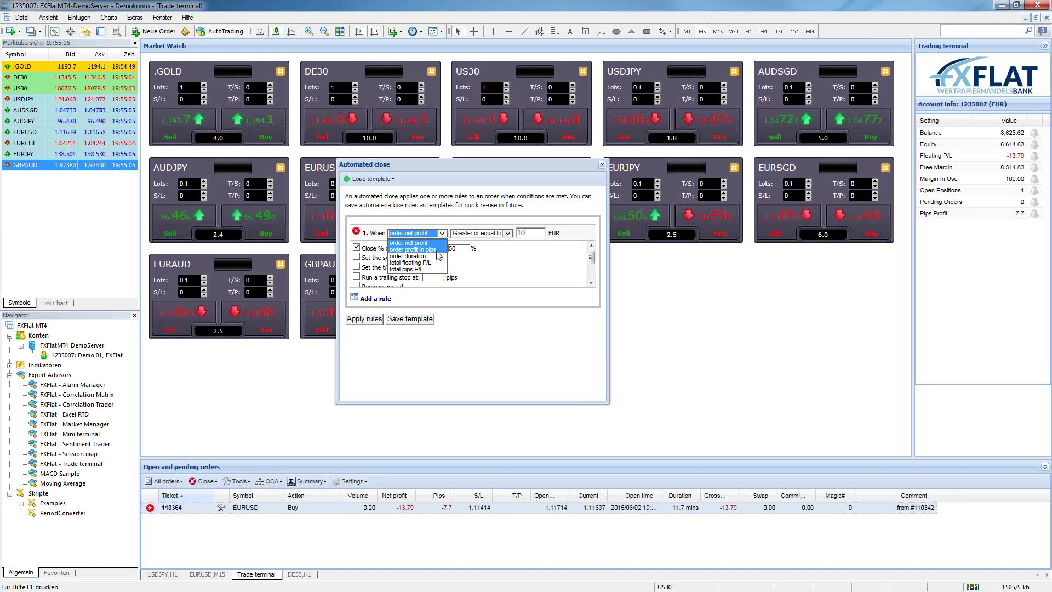
pyautogui.click(481, 268)
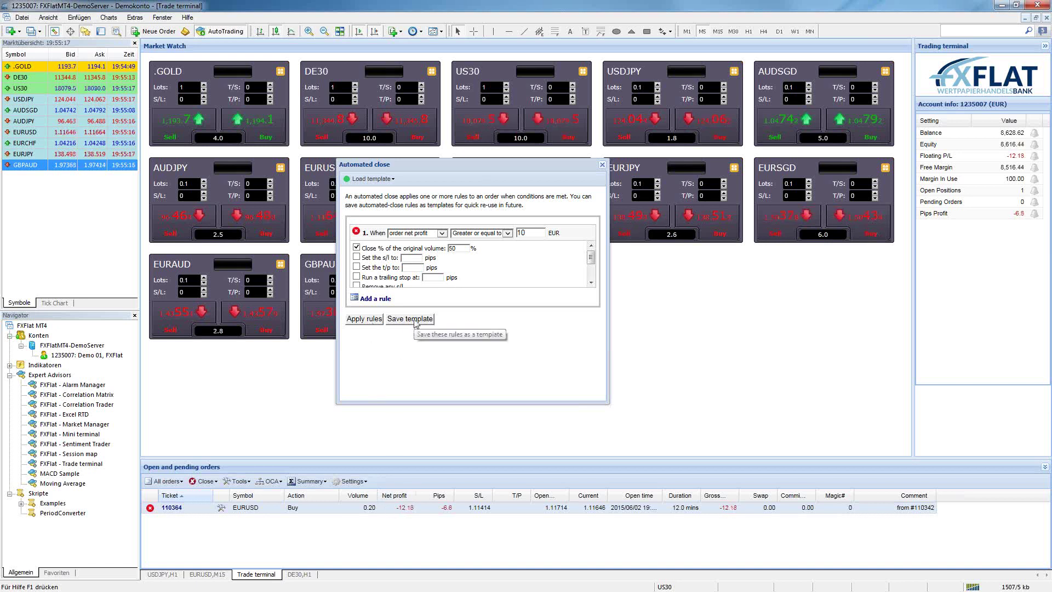
# Save the automated close rules as a template named test and close the dialog.
pyautogui.click(415, 321)
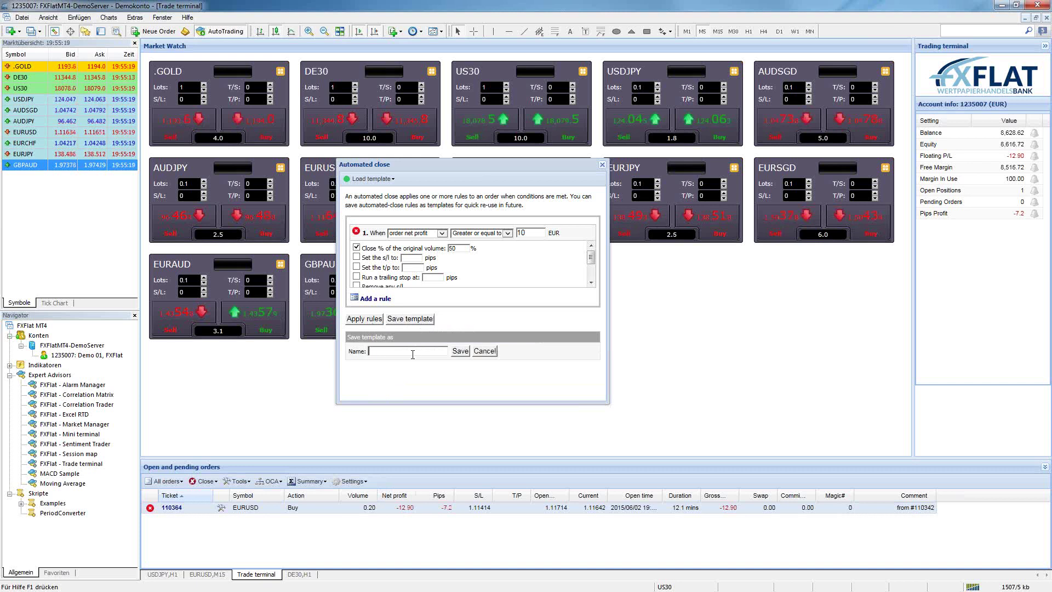
pyautogui.write('test')
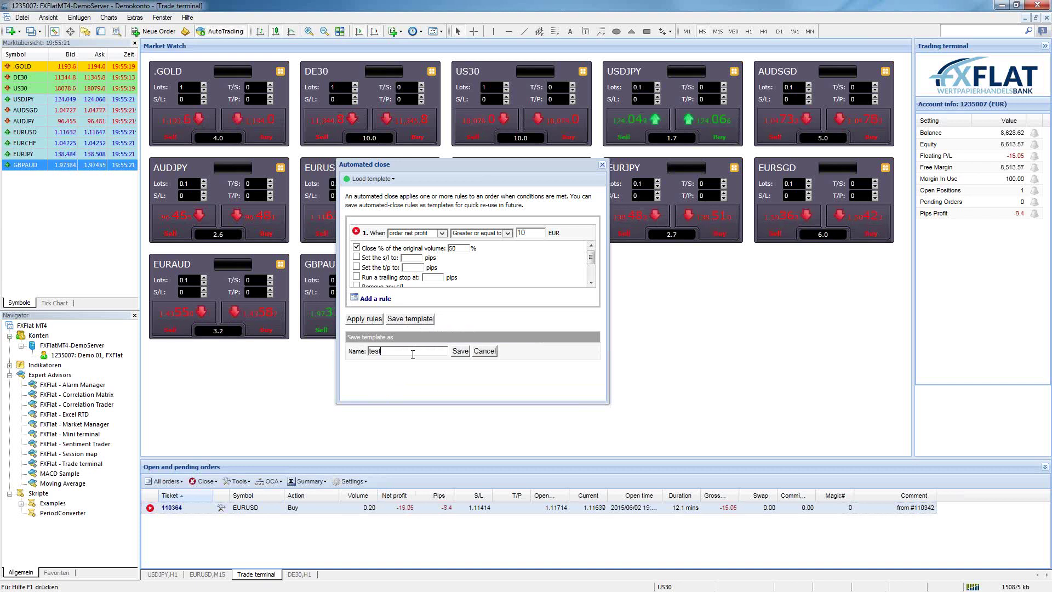
pyautogui.click(461, 352)
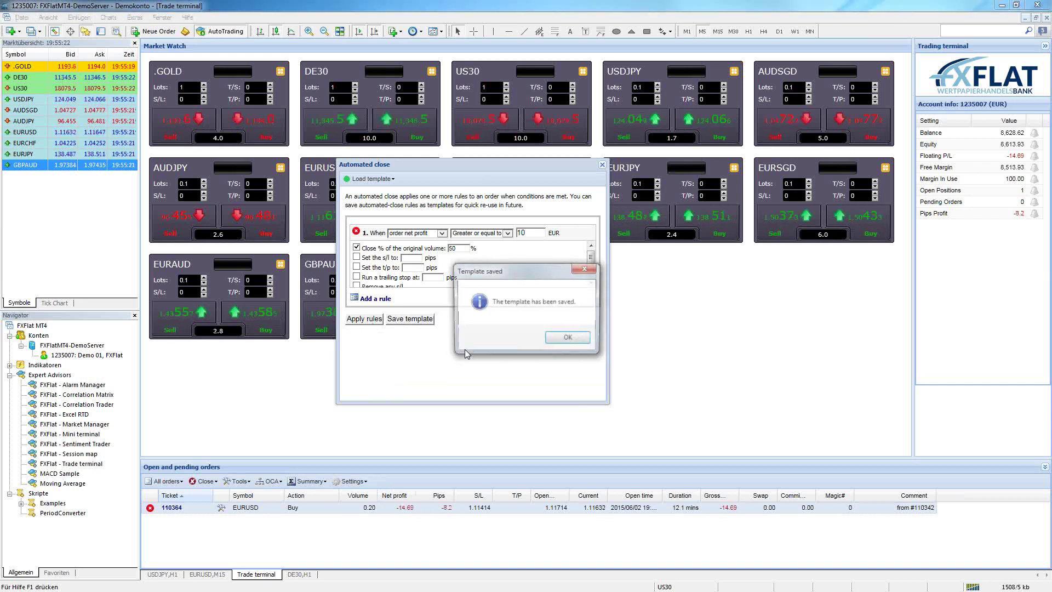
pyautogui.click(567, 340)
pyautogui.click(603, 165)
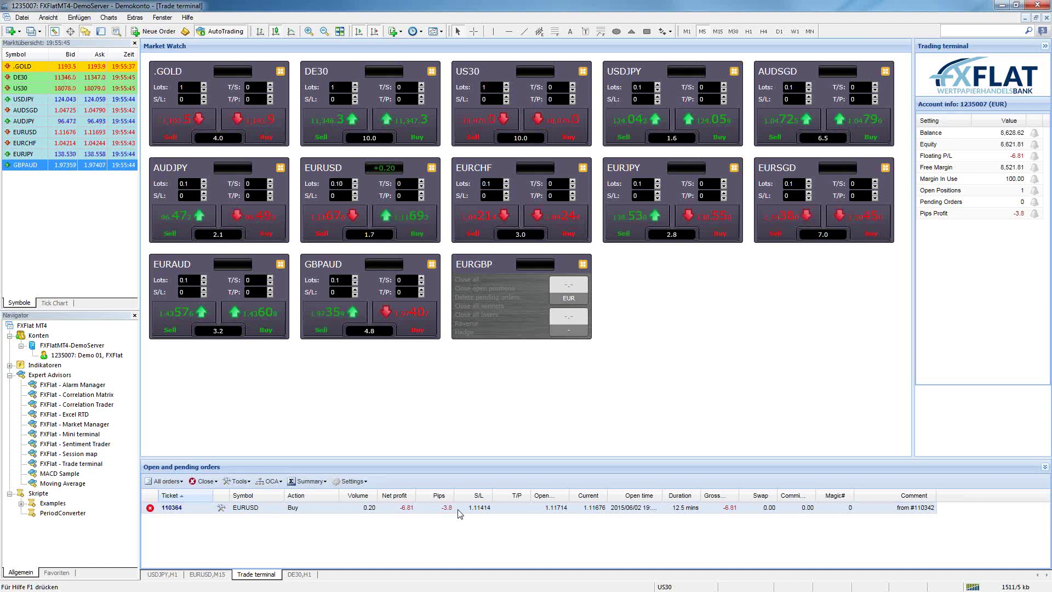
# Check the automated close templates offered for the open EURUSD position.
pyautogui.click(224, 508)
pyautogui.moveTo(257, 495)
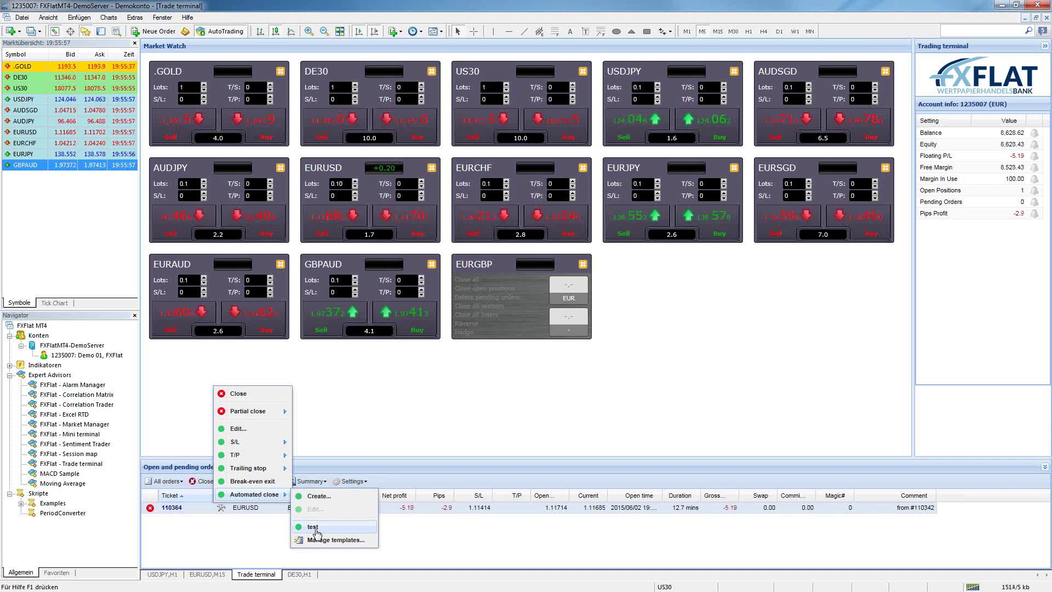
pyautogui.click(348, 439)
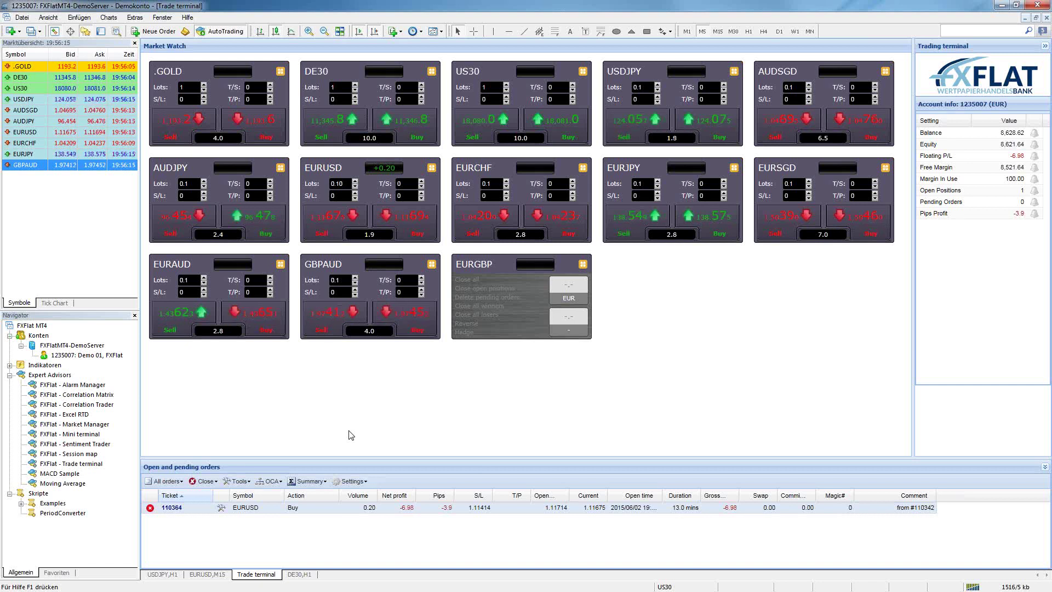
# Apply a break-even exit to the open EURUSD position and widen the Open price column.
pyautogui.click(221, 507)
pyautogui.click(251, 481)
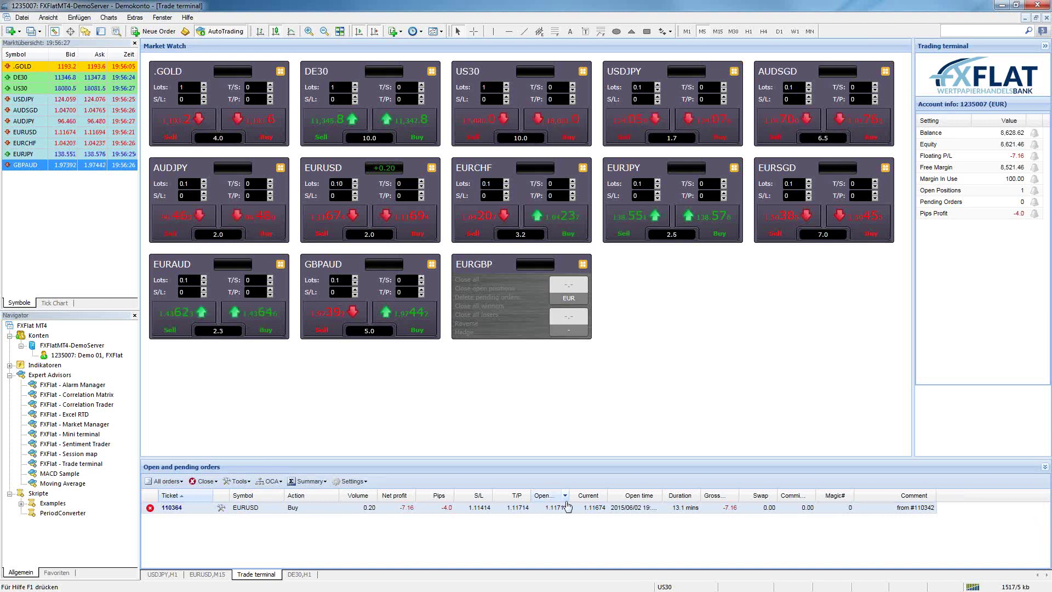
pyautogui.moveTo(570, 495); pyautogui.dragTo(584, 495)
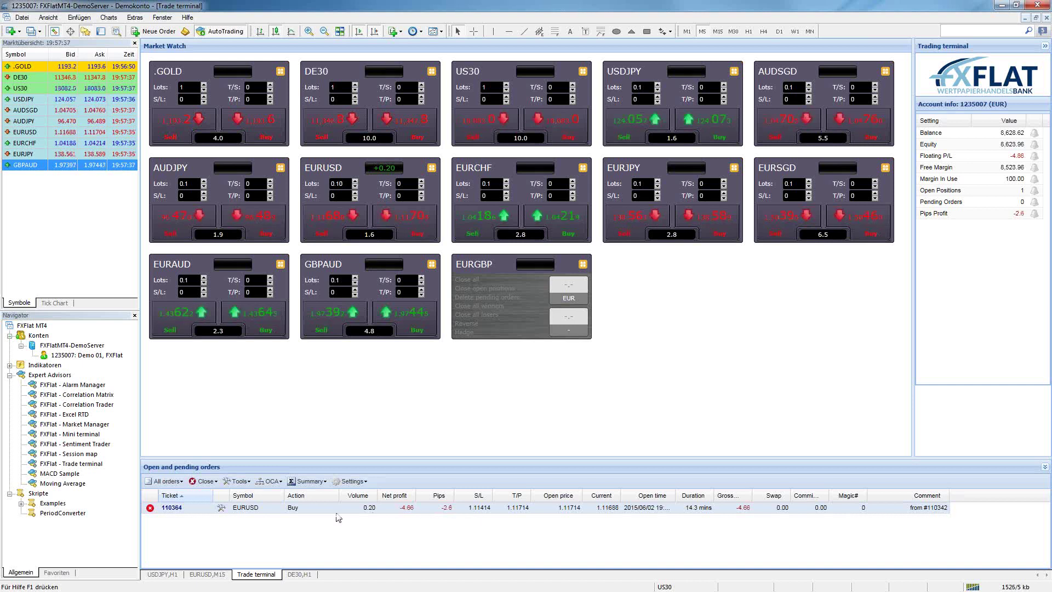
# Review the EURUSD position's tools, the general order tools and the options of the GBPAUD tile.
pyautogui.click(221, 508)
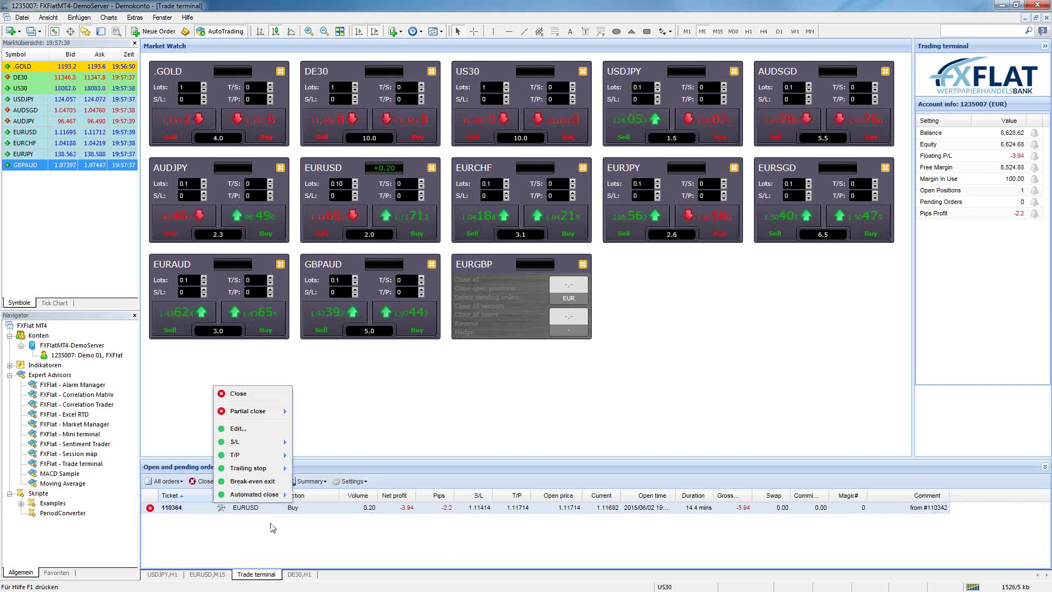
pyautogui.click(248, 482)
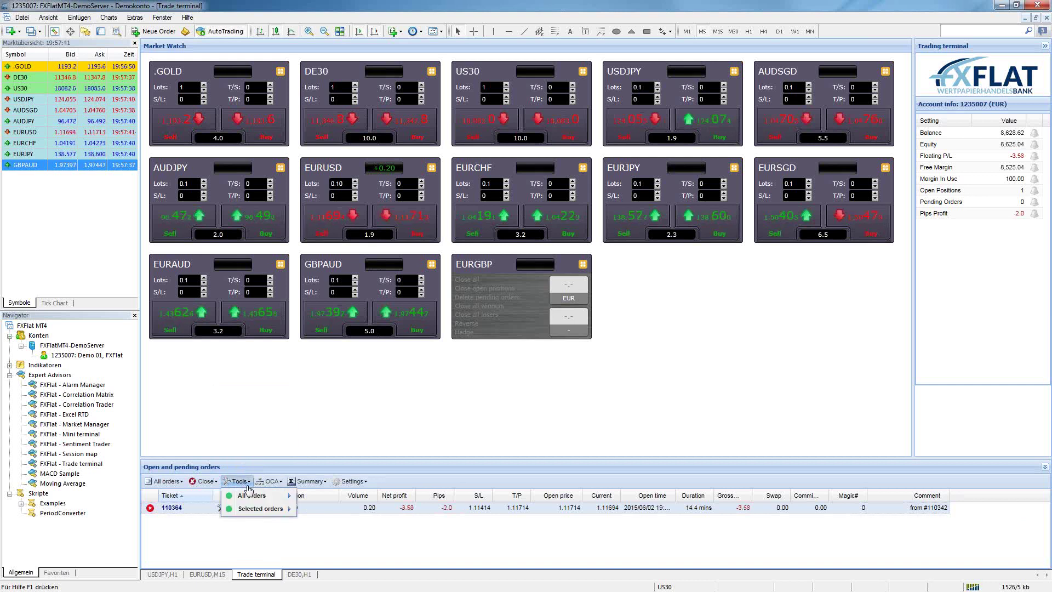
pyautogui.click(431, 264)
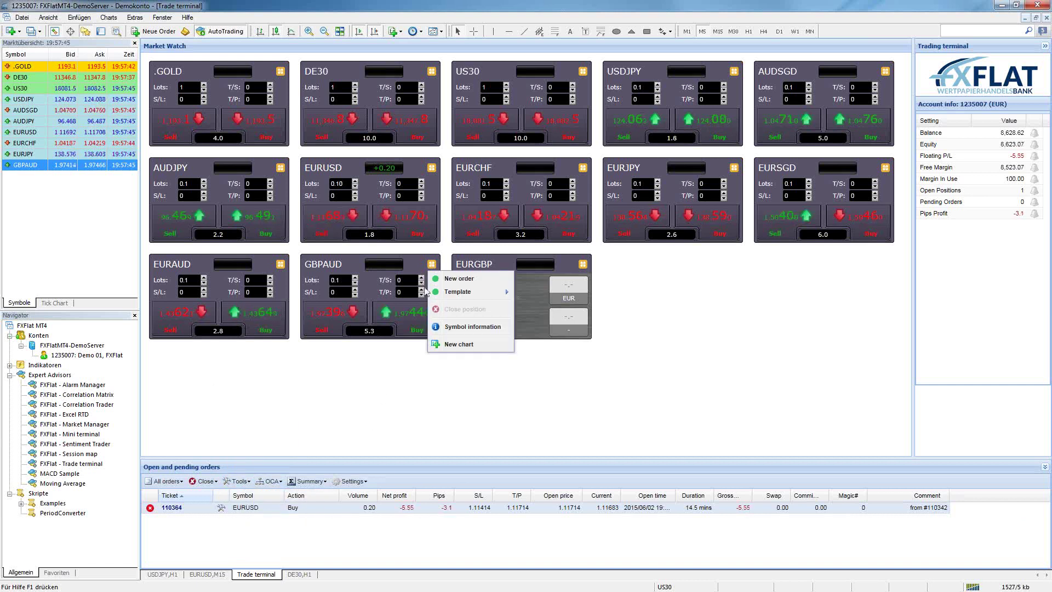
# View the terminal's confirmations and settings and close them without changes.
pyautogui.click(351, 481)
pyautogui.click(372, 496)
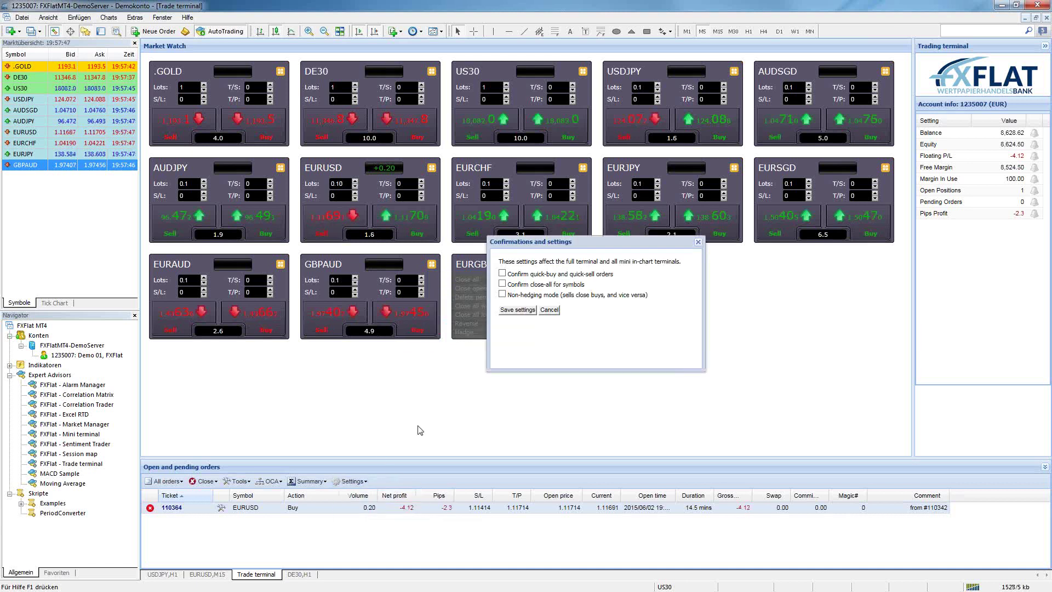
pyautogui.click(698, 241)
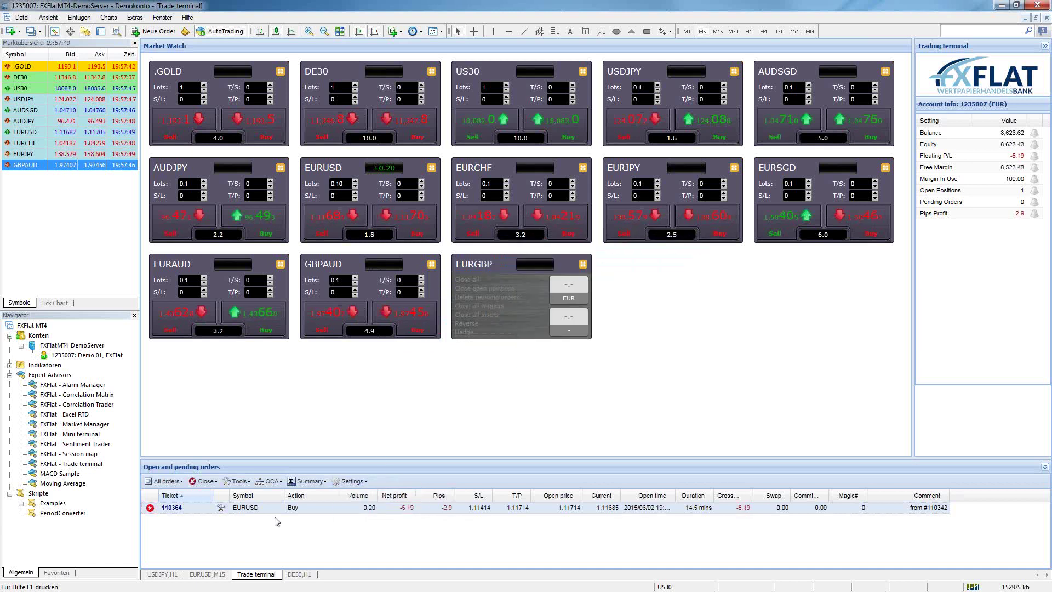
# Close the open EURUSD position through its stop-loss marker on the EURUSD M15 chart.
pyautogui.click(207, 574)
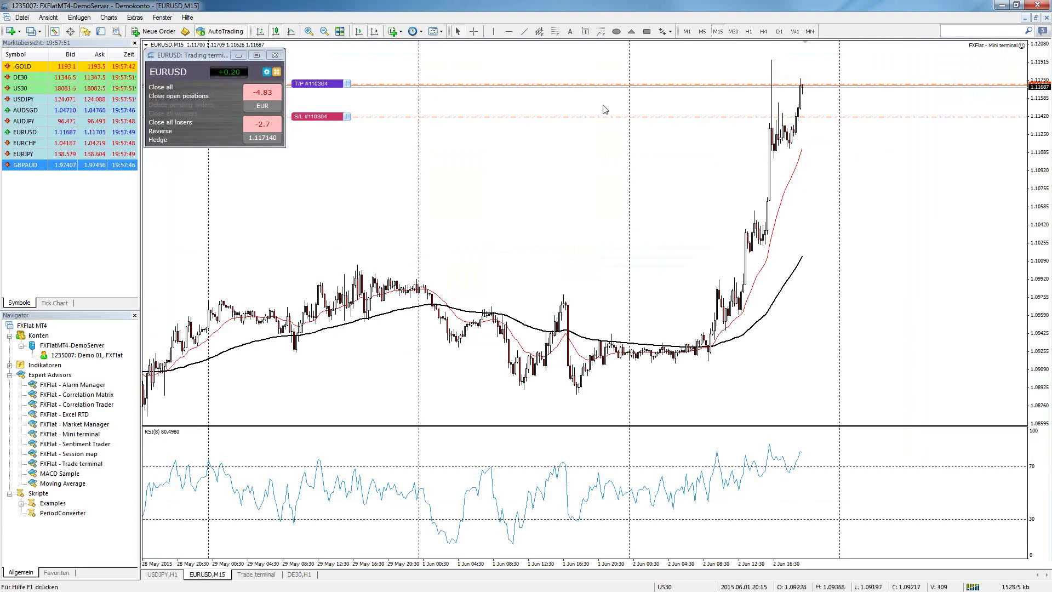
pyautogui.moveTo(366, 116)
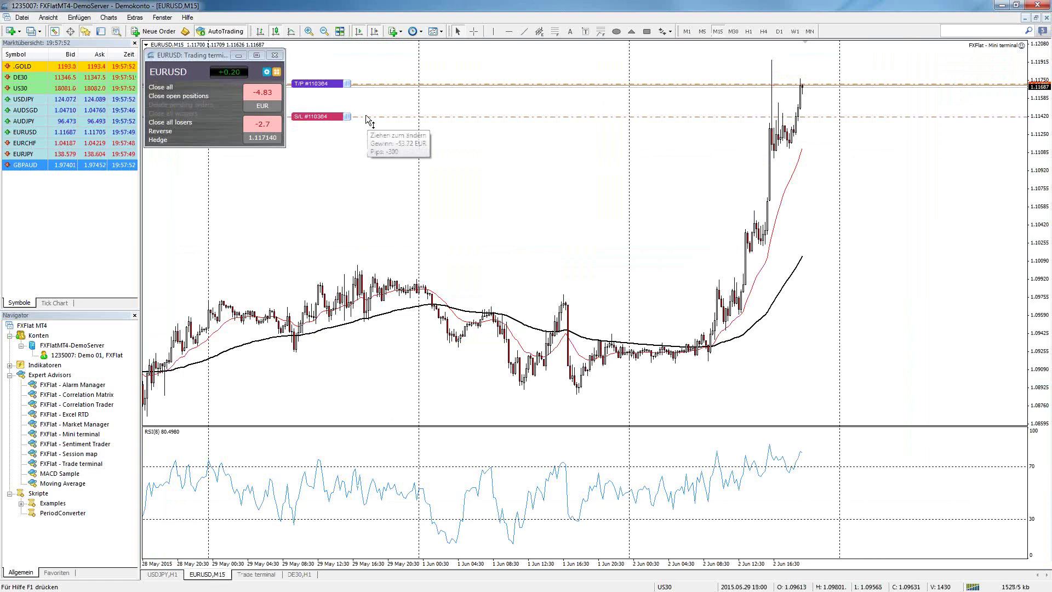
pyautogui.click(322, 116)
pyautogui.click(526, 263)
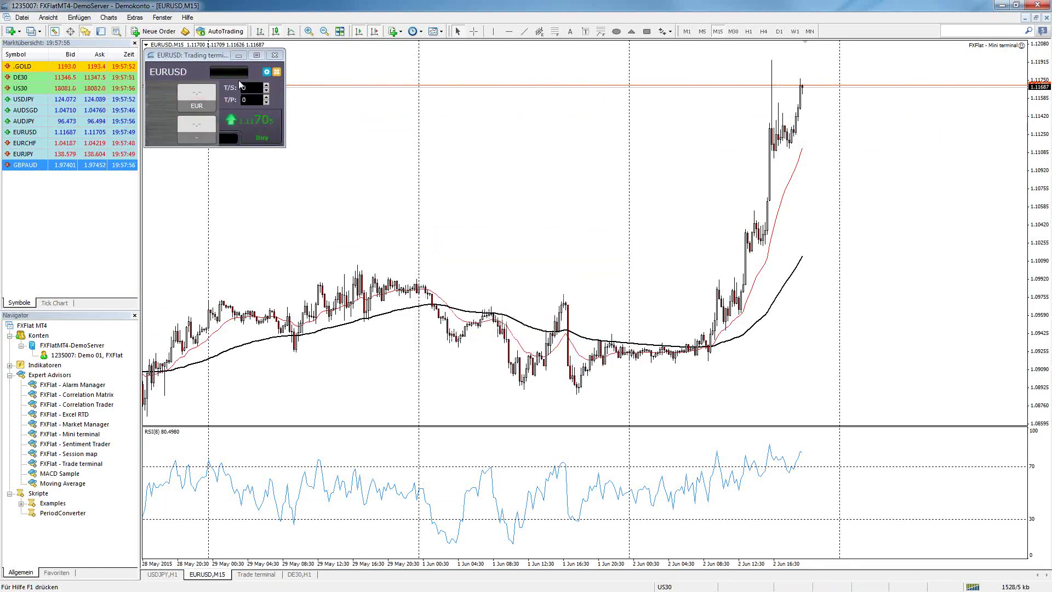
# Turn on non-hedging mode in the EURUSD mini terminal's confirmations and settings, and save the settings.
pyautogui.click(267, 72)
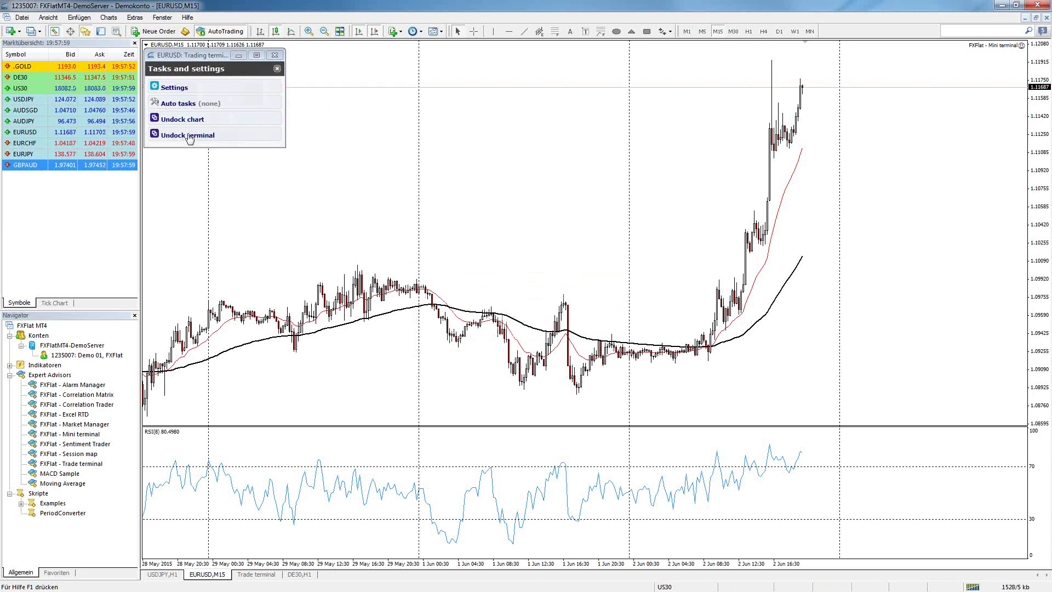
pyautogui.click(183, 88)
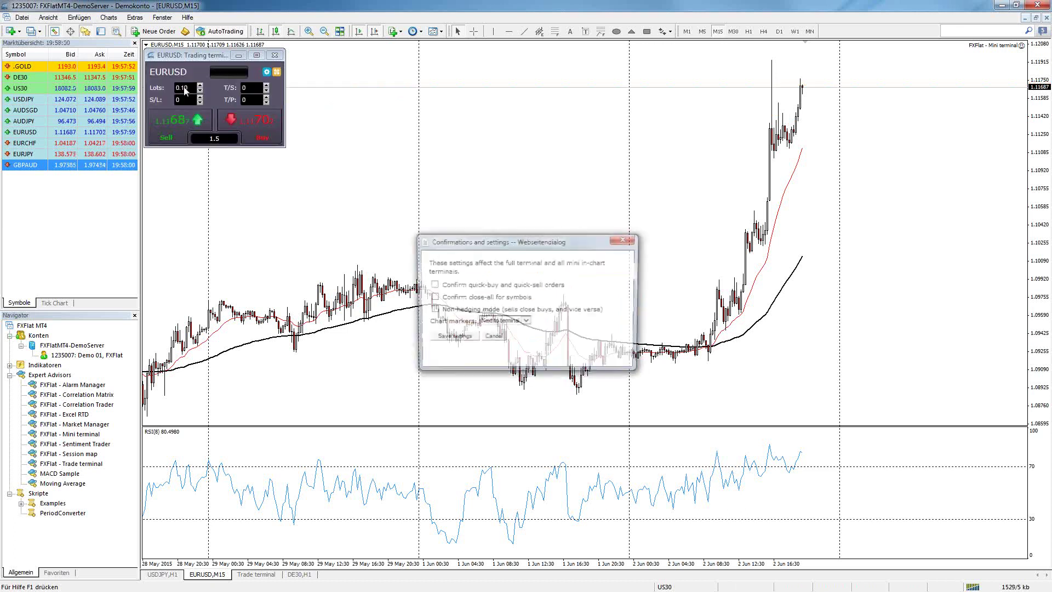
pyautogui.click(447, 312)
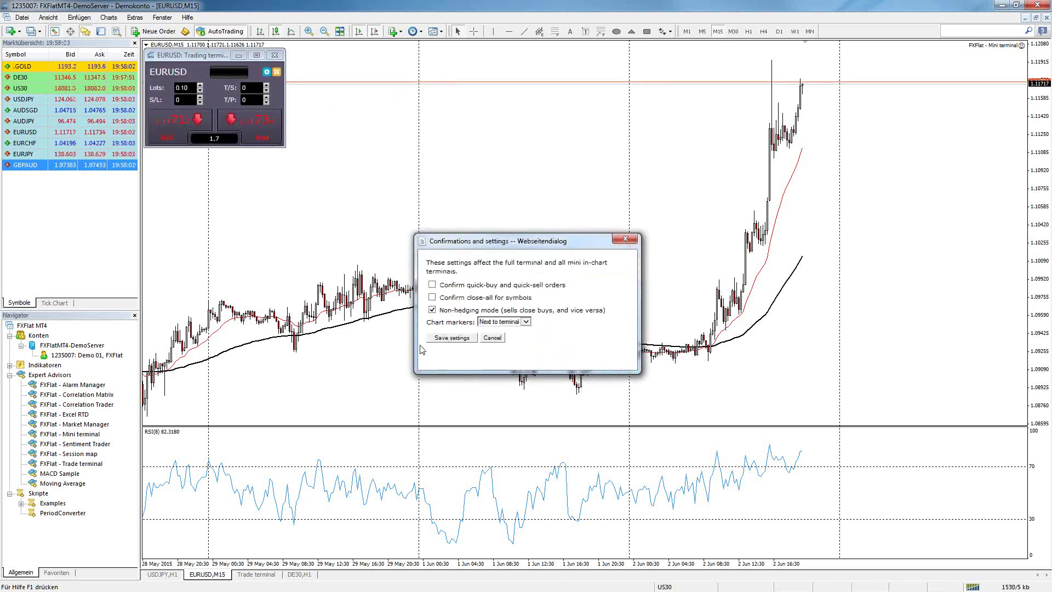
pyautogui.click(454, 337)
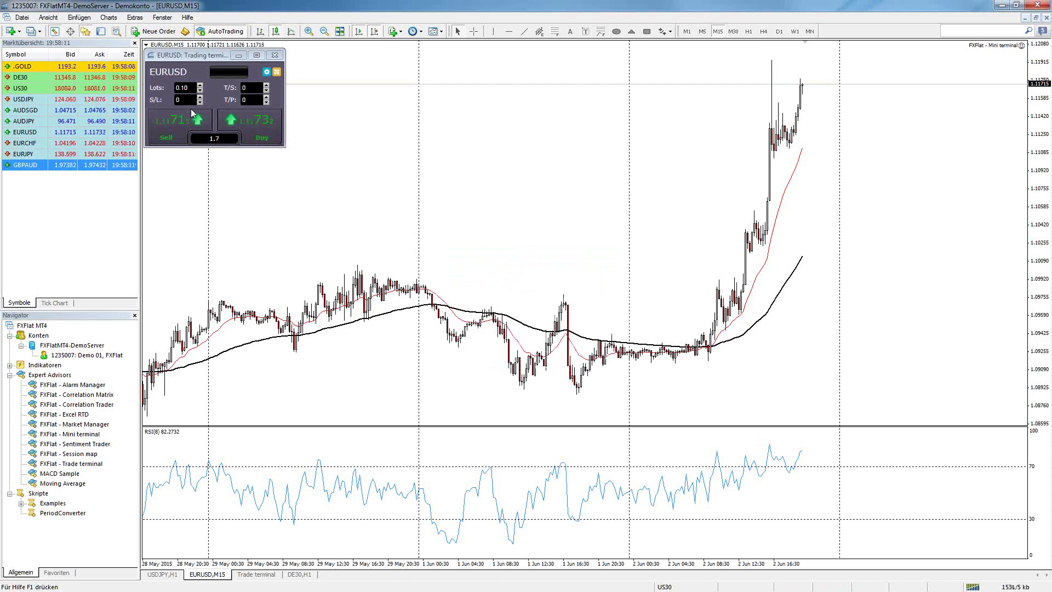
# Buy 0.10 lots of EURUSD from the mini terminal and sell 0.20 lots against that position.
pyautogui.click(268, 119)
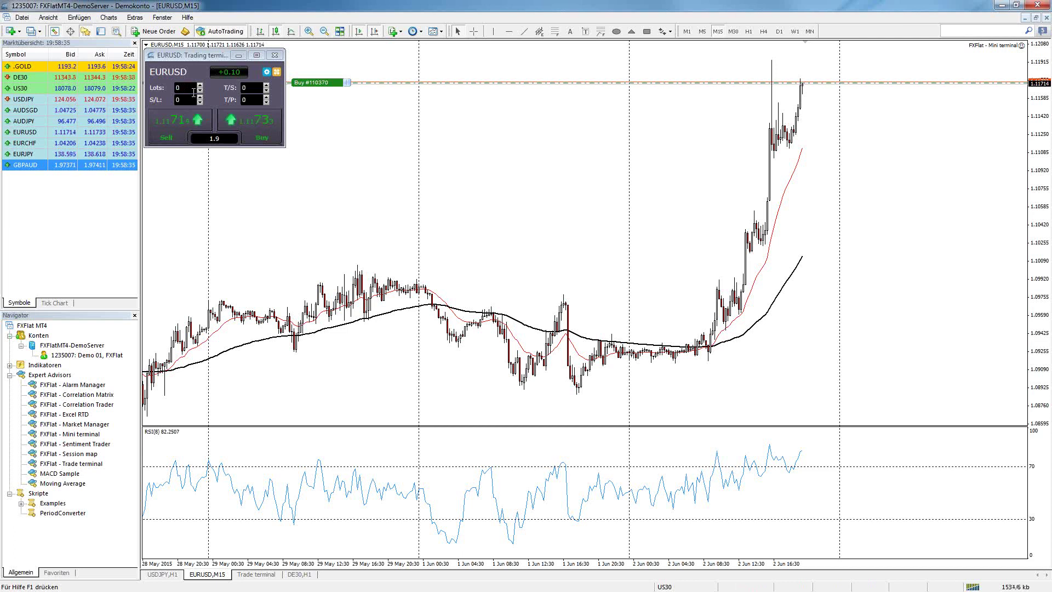
pyautogui.press('BackSpace')
pyautogui.write('20')
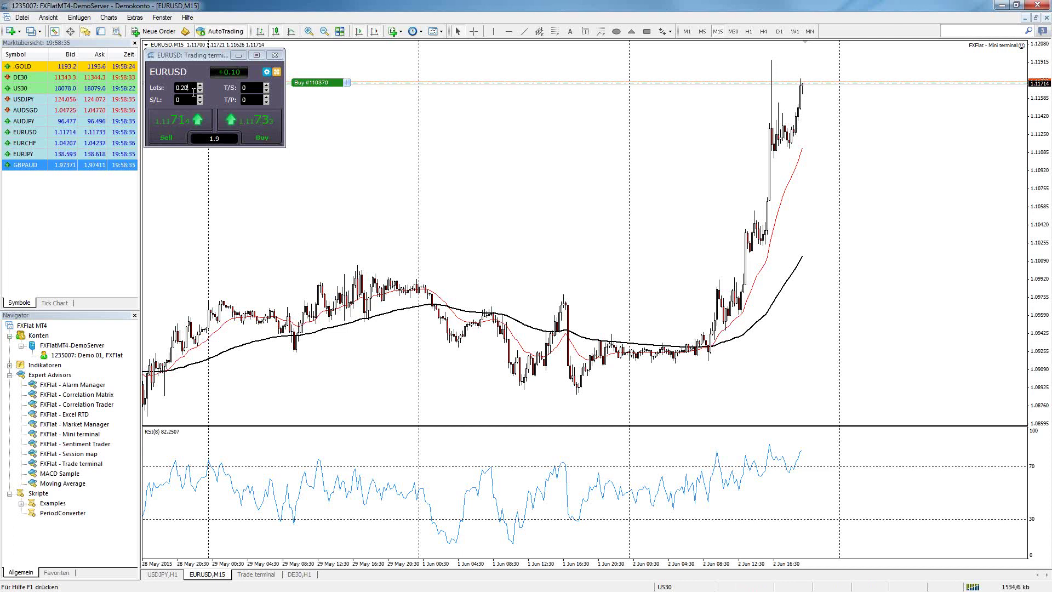
pyautogui.click(176, 129)
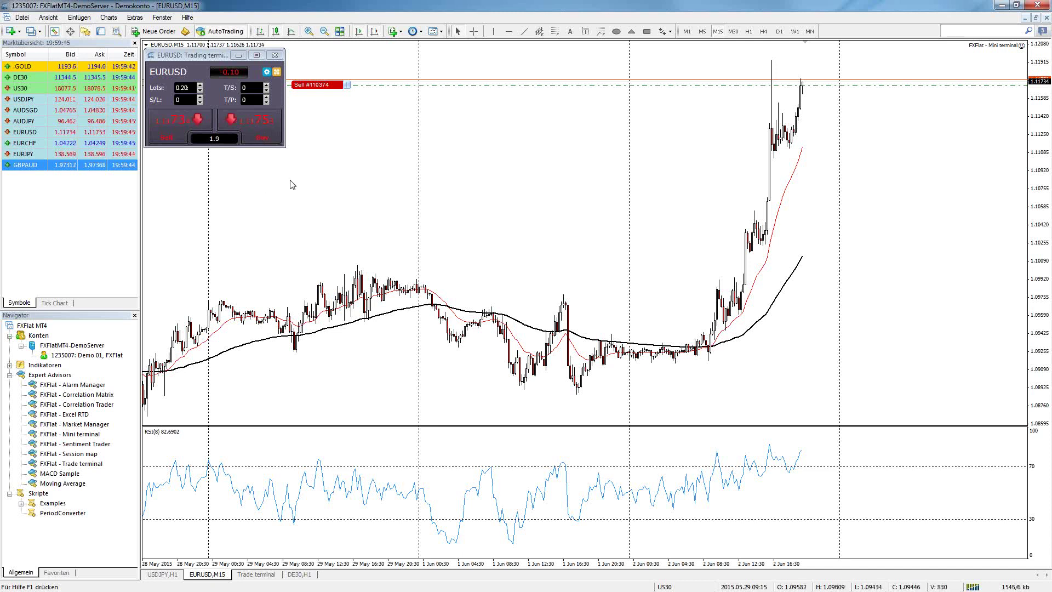
# Close the remaining EURUSD sell order through its marker on the chart.
pyautogui.click(340, 84)
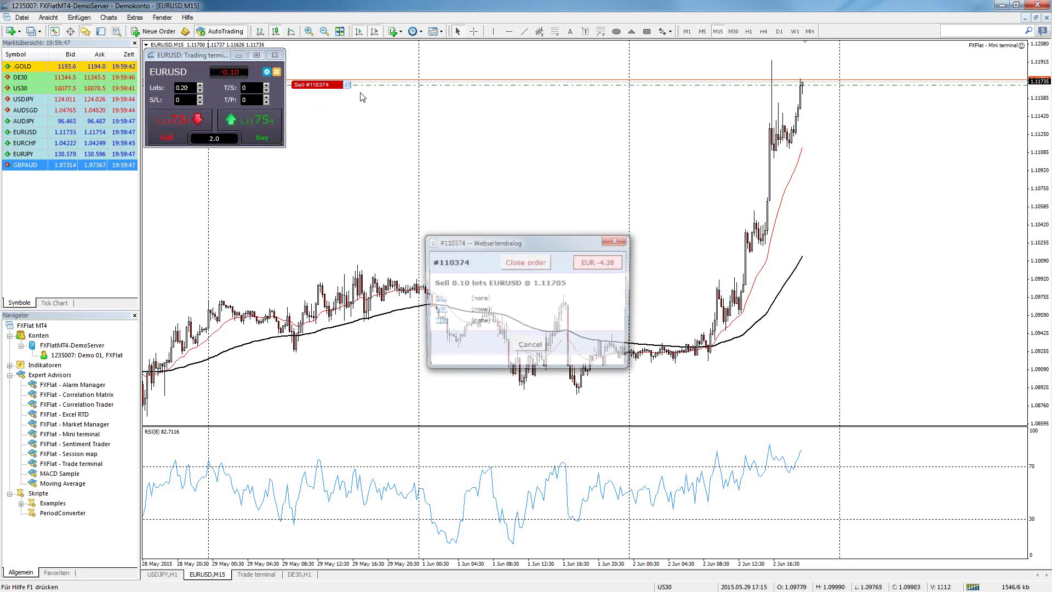
pyautogui.click(518, 264)
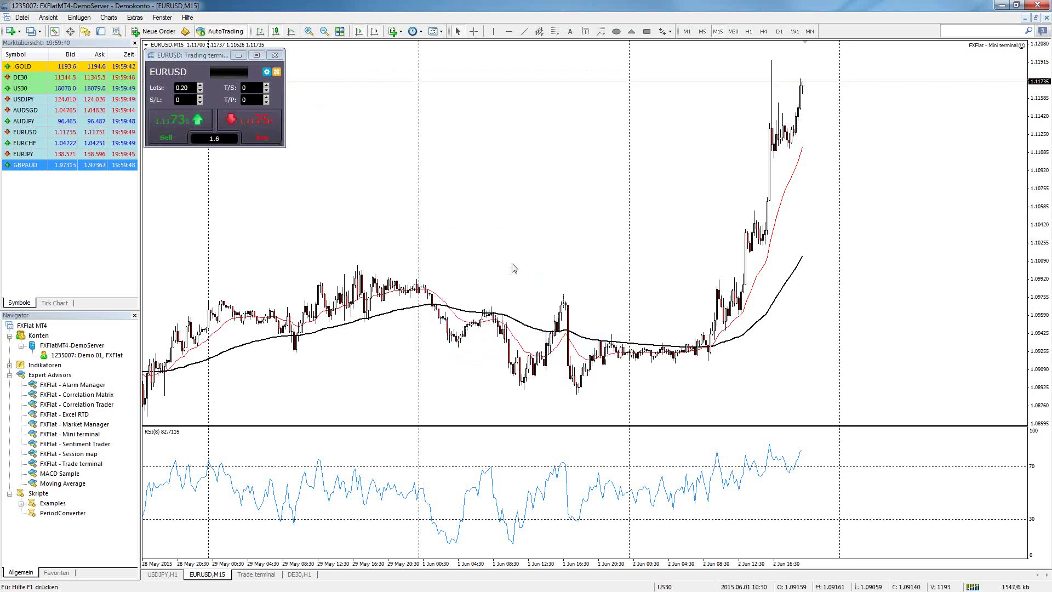
# Look over the order tools and the OCA group options in the Trade terminal.
pyautogui.click(276, 575)
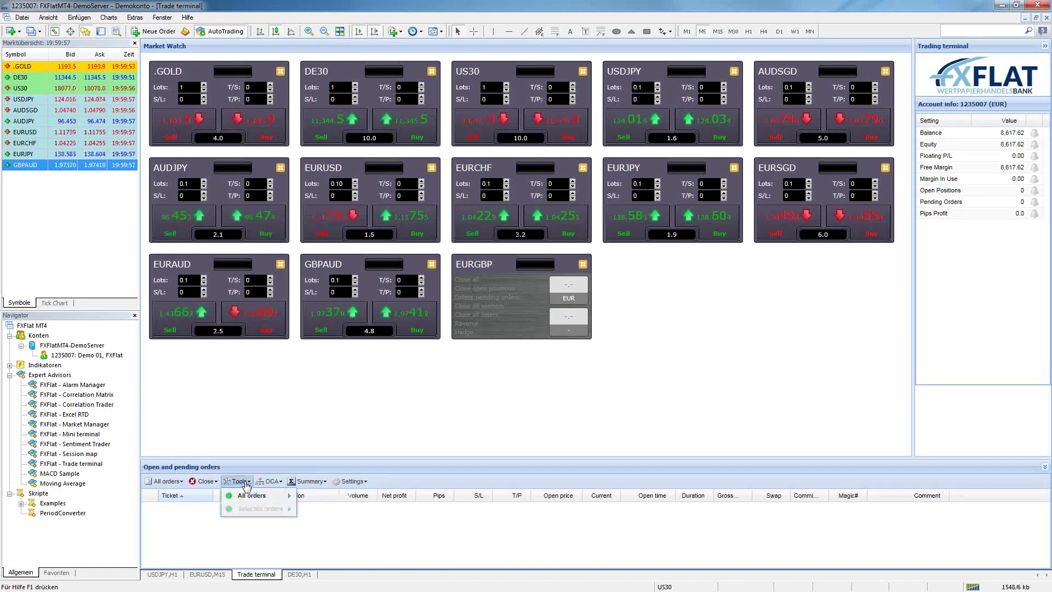
pyautogui.moveTo(256, 496)
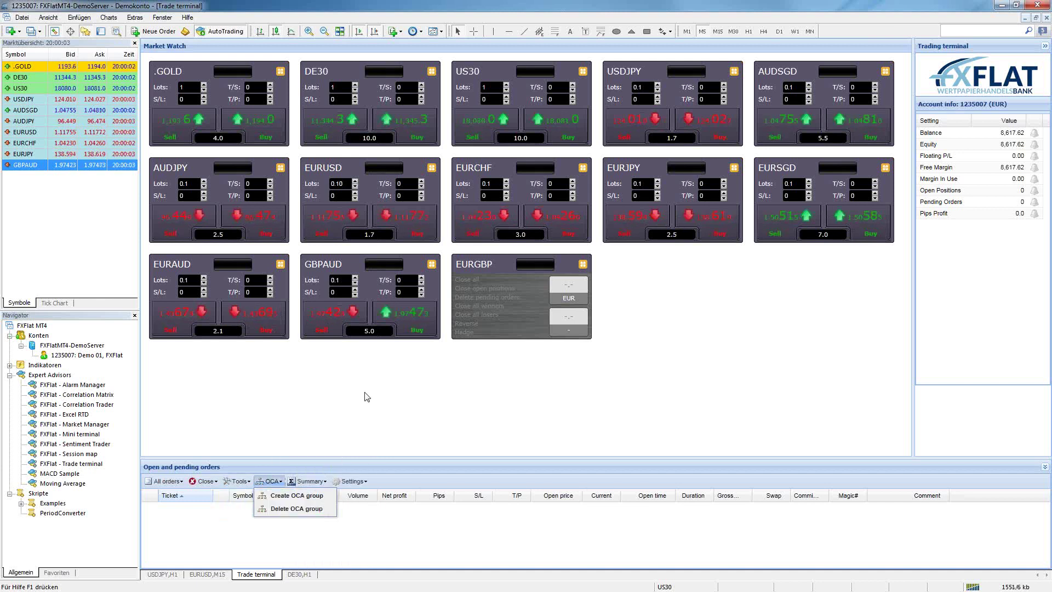
pyautogui.click(899, 352)
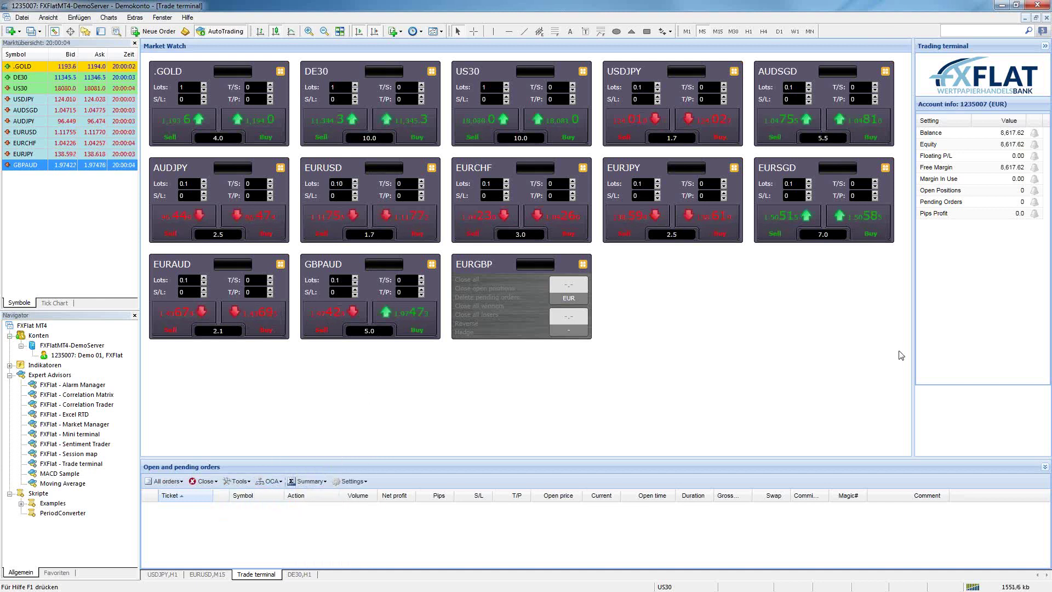
# Examine the Balance alarm's level conditions and repeat intervals in the account info, and leave it without saving.
pyautogui.click(1034, 214)
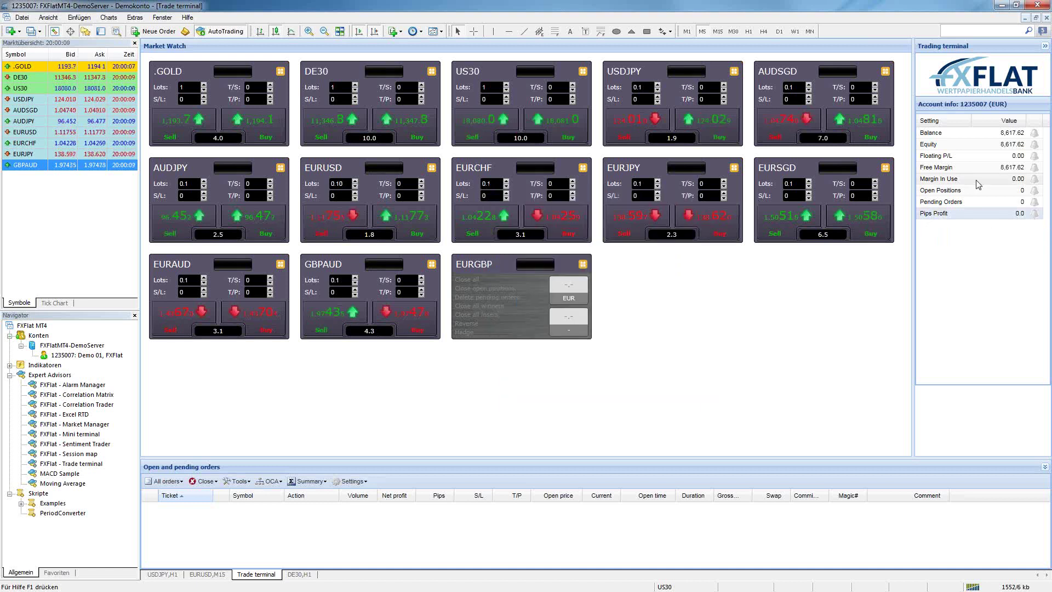
pyautogui.click(699, 191)
pyautogui.click(1034, 135)
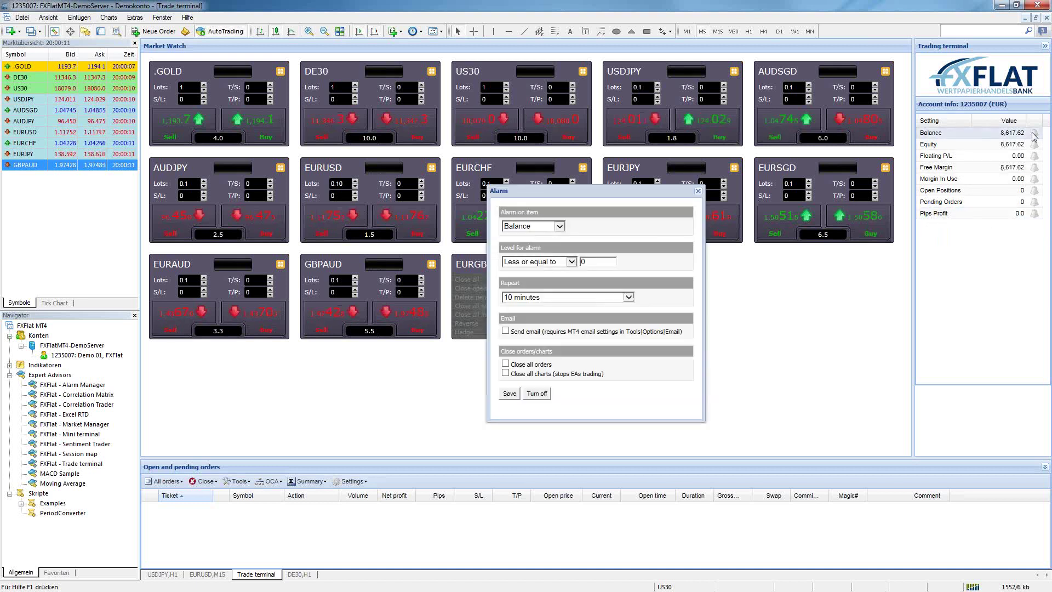
pyautogui.click(571, 261)
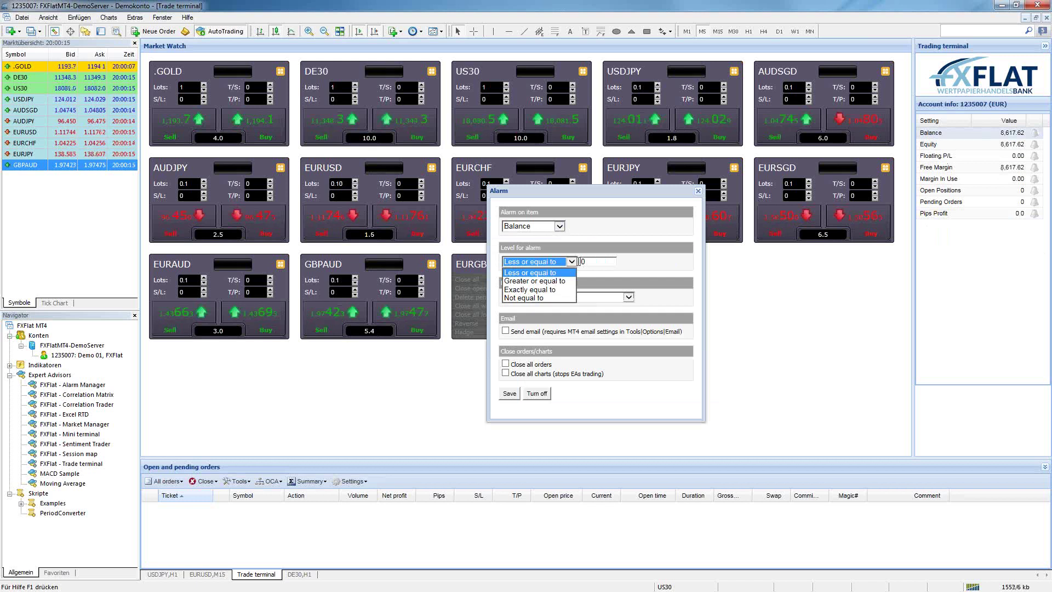
pyautogui.click(595, 250)
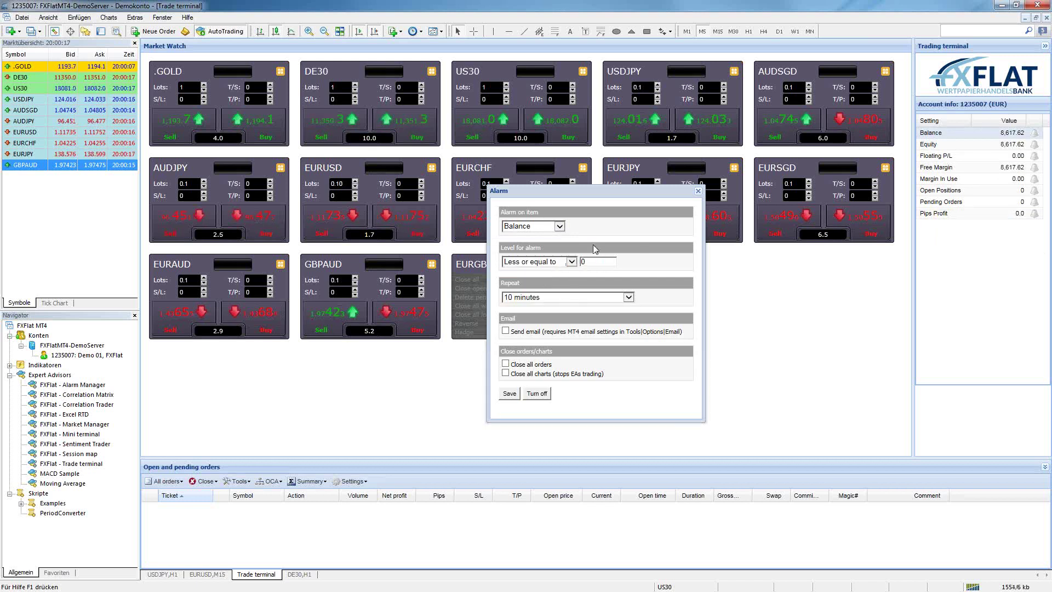
pyautogui.click(580, 298)
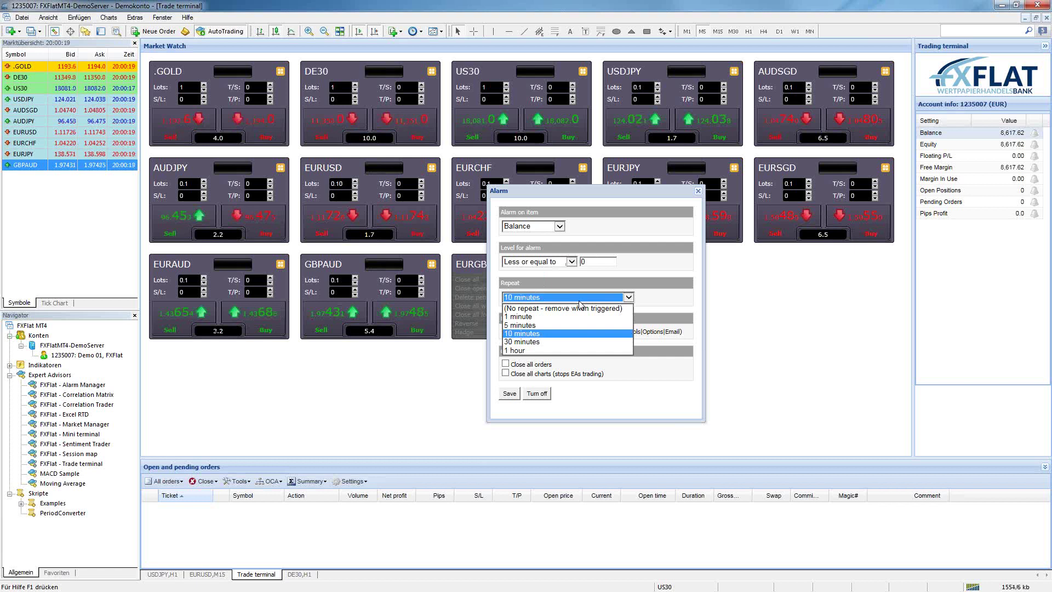
pyautogui.click(664, 301)
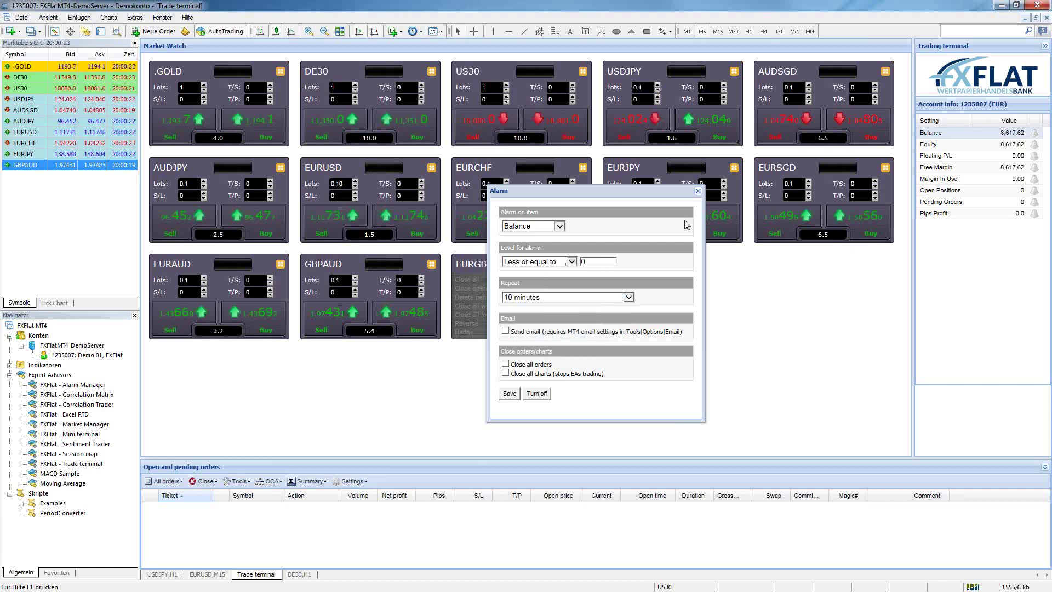
pyautogui.click(698, 192)
# Check the SMTP e-mail settings in the platform options and close them without changes.
pyautogui.click(135, 18)
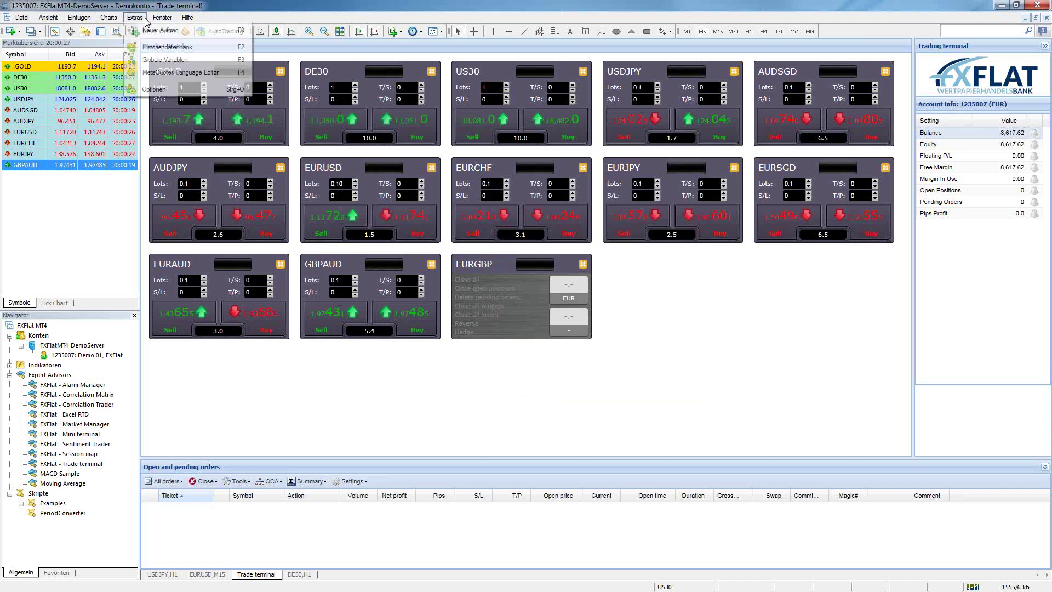
pyautogui.click(172, 93)
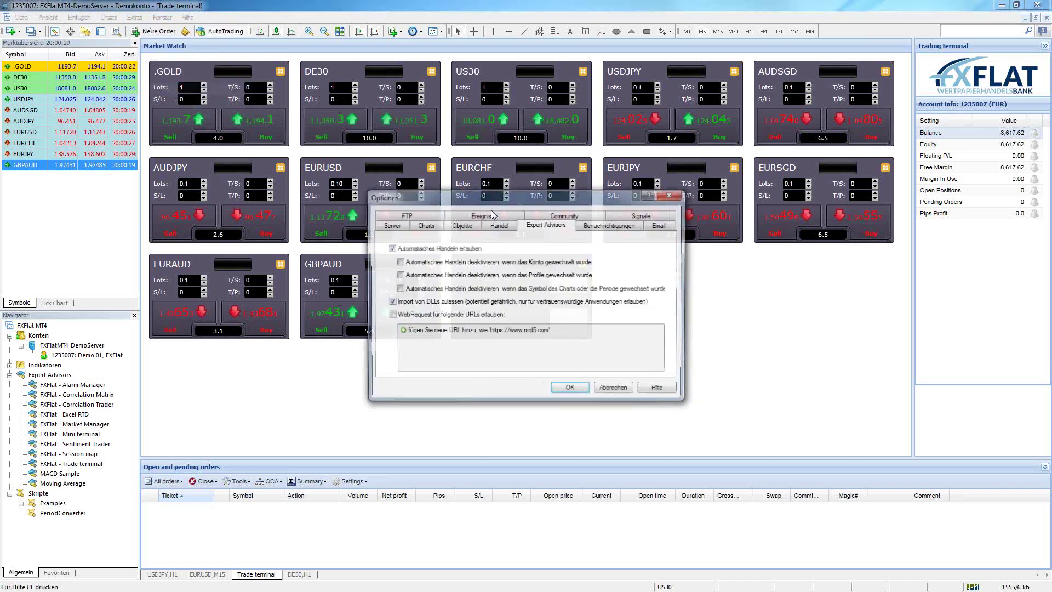
pyautogui.click(655, 227)
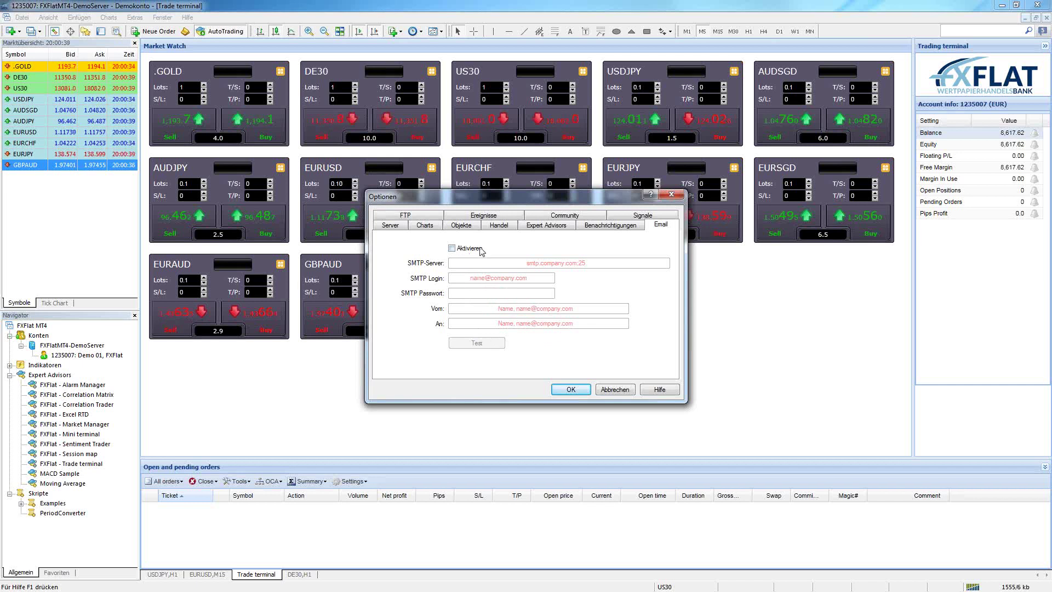
pyautogui.click(671, 194)
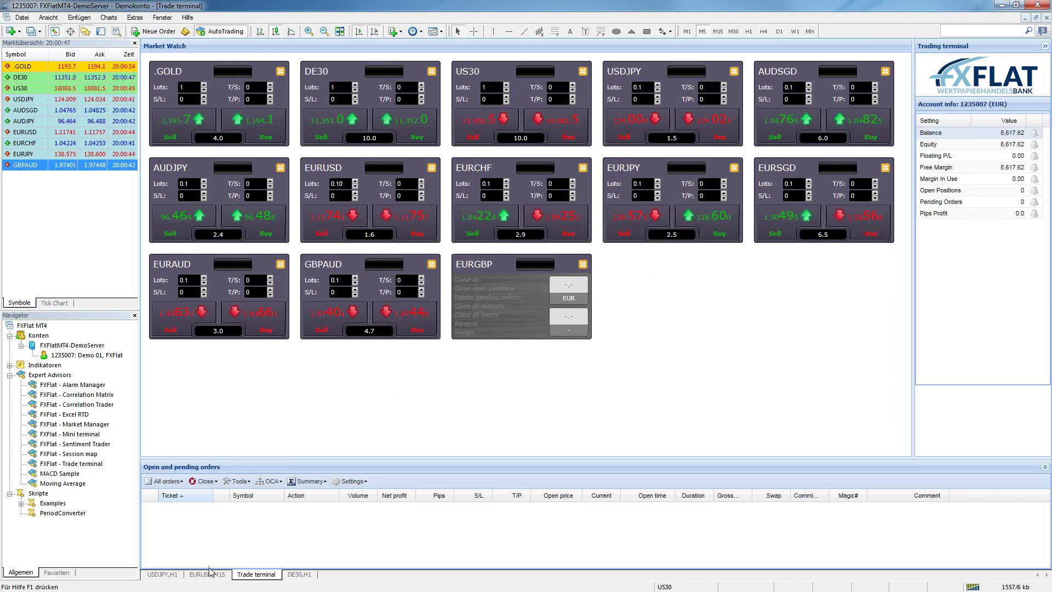
# Attach the FXFlat - Alarm Manager expert advisor to the USDJPY H1 chart with its general settings unchanged.
pyautogui.click(162, 574)
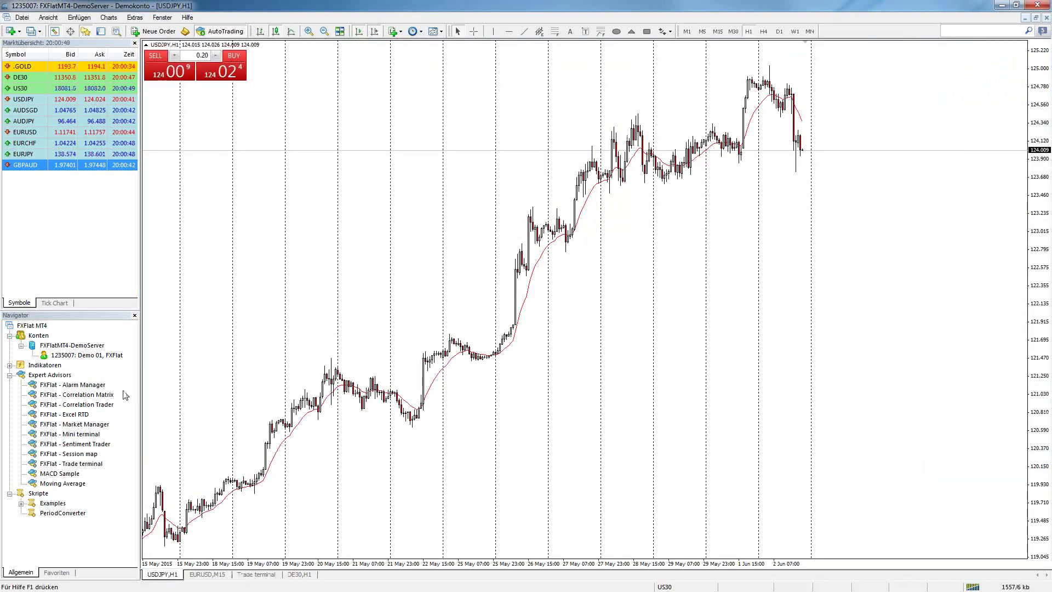
pyautogui.click(95, 386)
pyautogui.moveTo(95, 389); pyautogui.dragTo(313, 304)
pyautogui.click(338, 127)
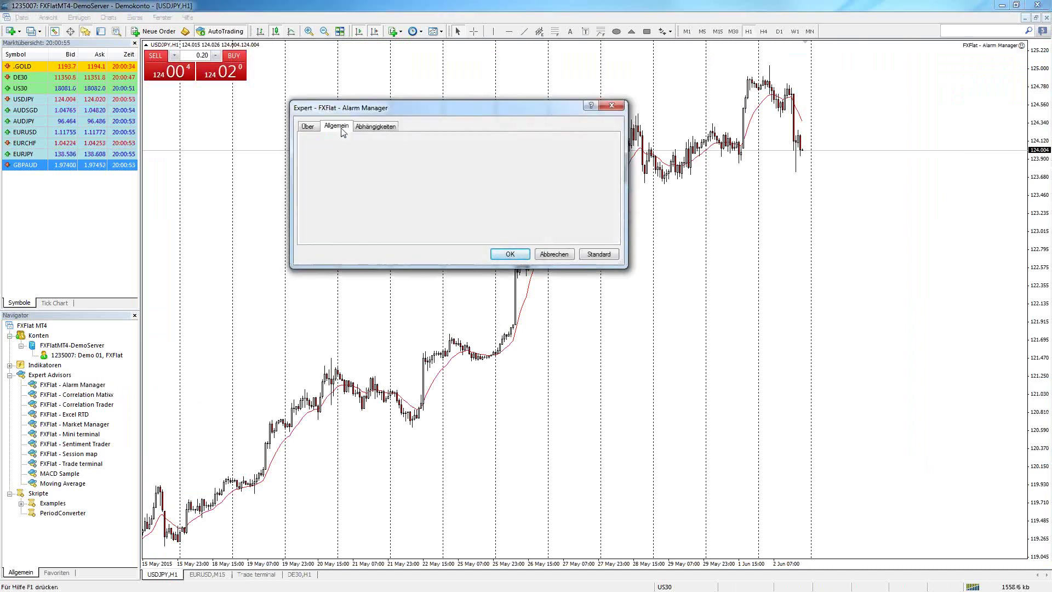
pyautogui.click(510, 254)
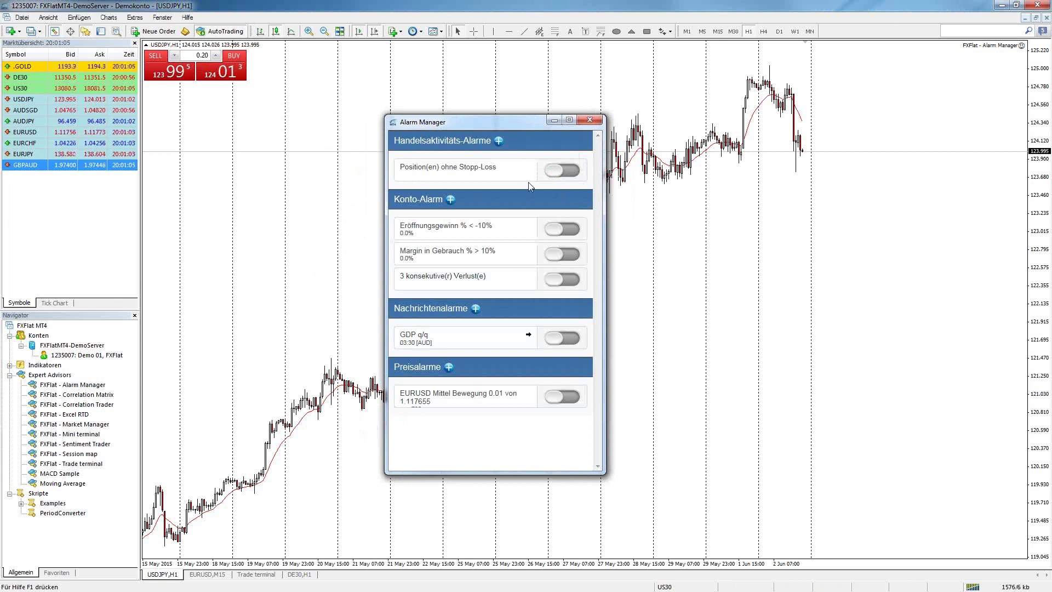
# Move and close the Alarm Manager window, and apply the Alarm Manager to the USDJPY H1 chart again.
pyautogui.moveTo(501, 121); pyautogui.dragTo(492, 94)
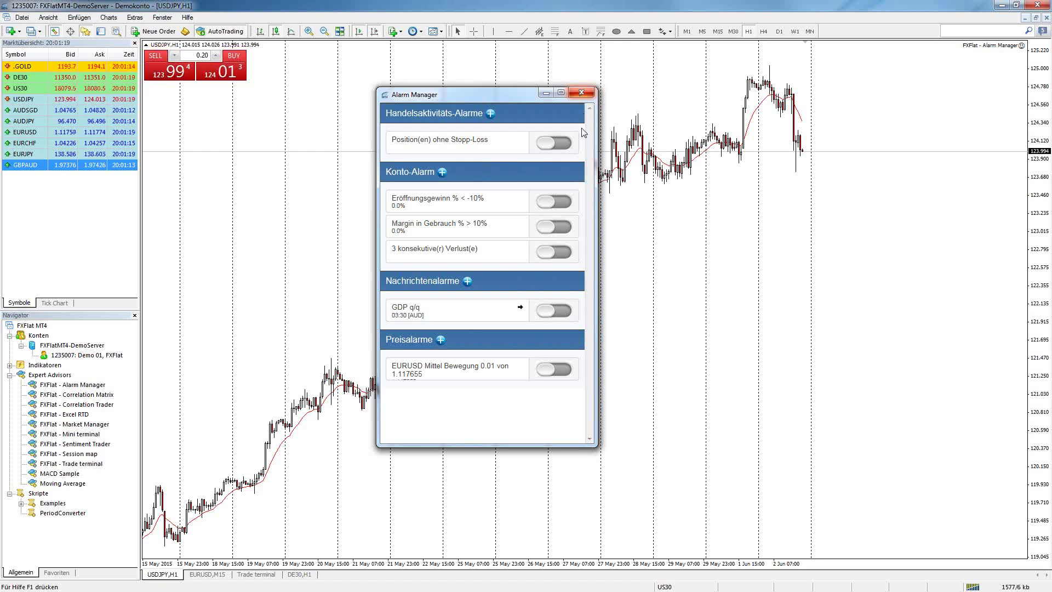
pyautogui.click(587, 95)
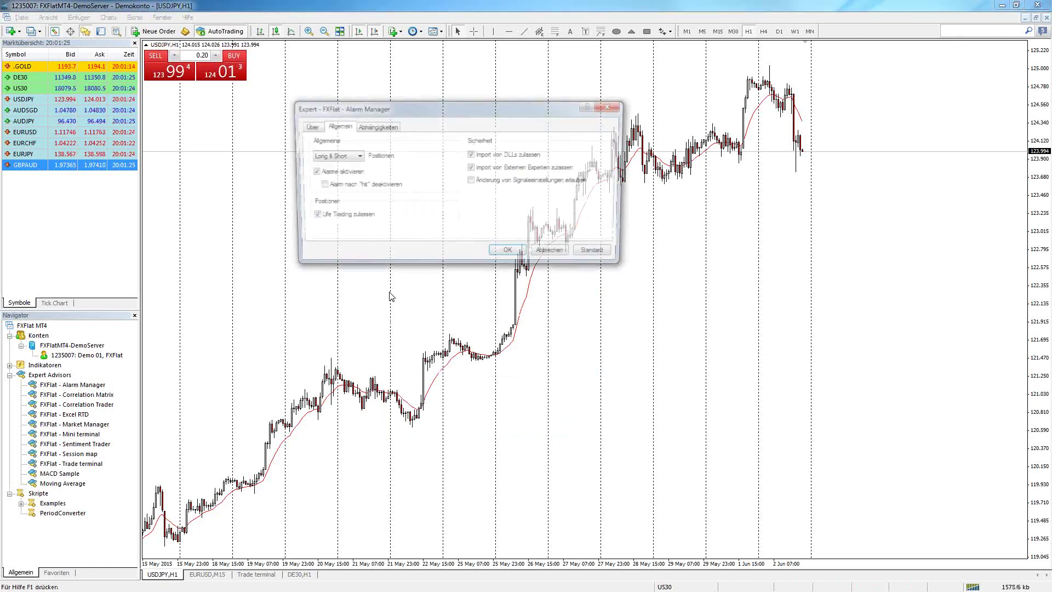
pyautogui.click(504, 257)
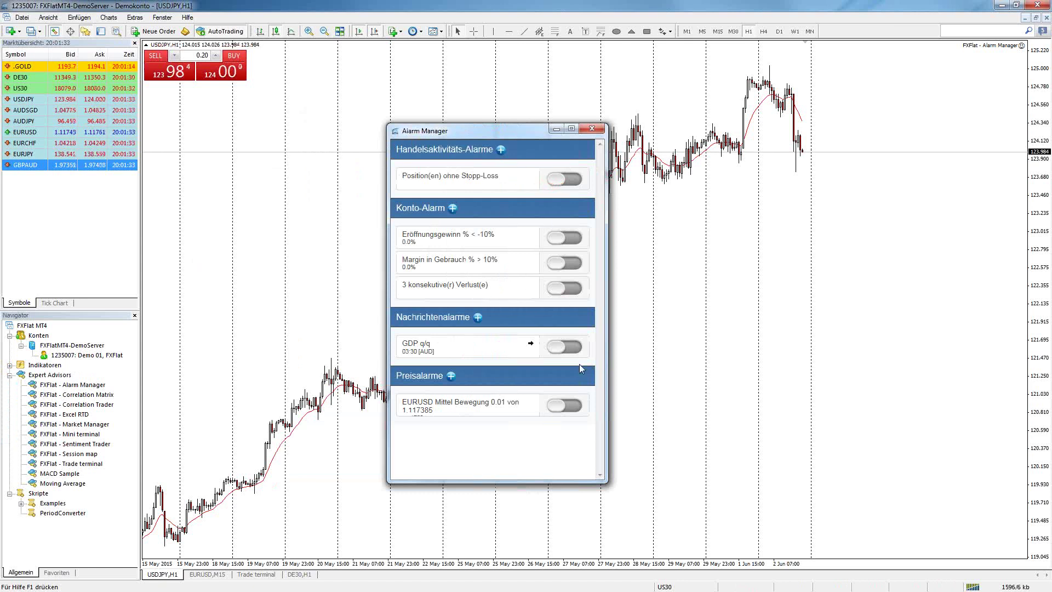
# Close the USDJPY Alarm Manager window and apply the Alarm Manager to the EURUSD M15 chart in place of the Mini terminal.
pyautogui.click(592, 129)
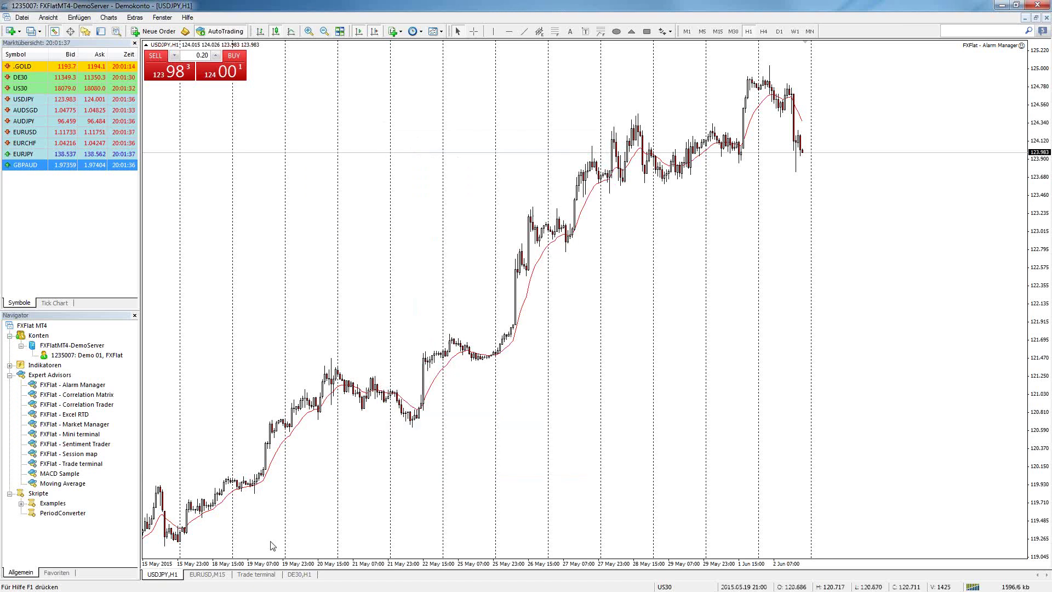
pyautogui.click(208, 575)
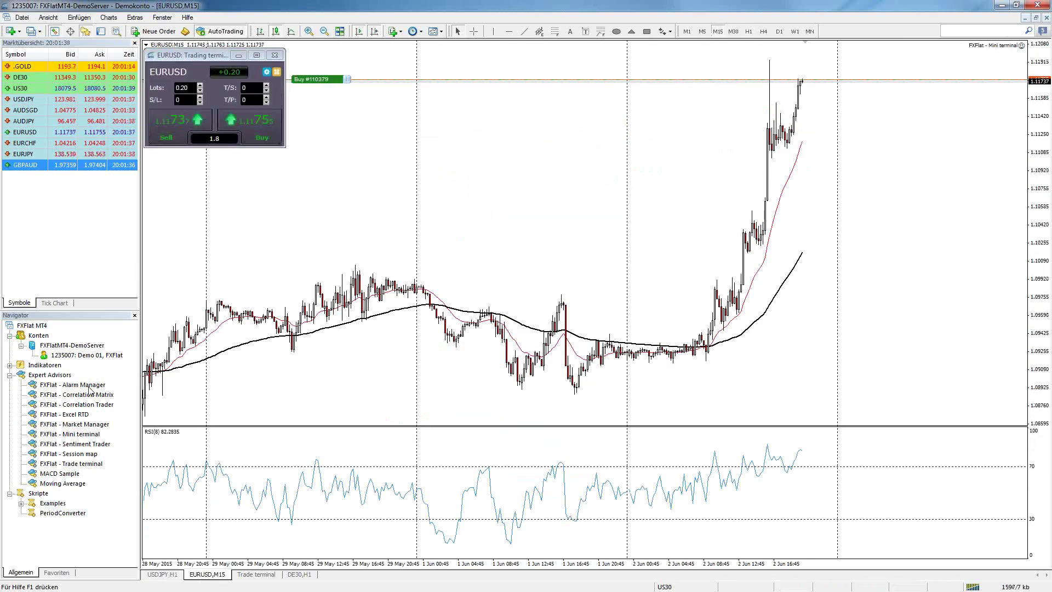
pyautogui.moveTo(91, 387); pyautogui.dragTo(472, 247)
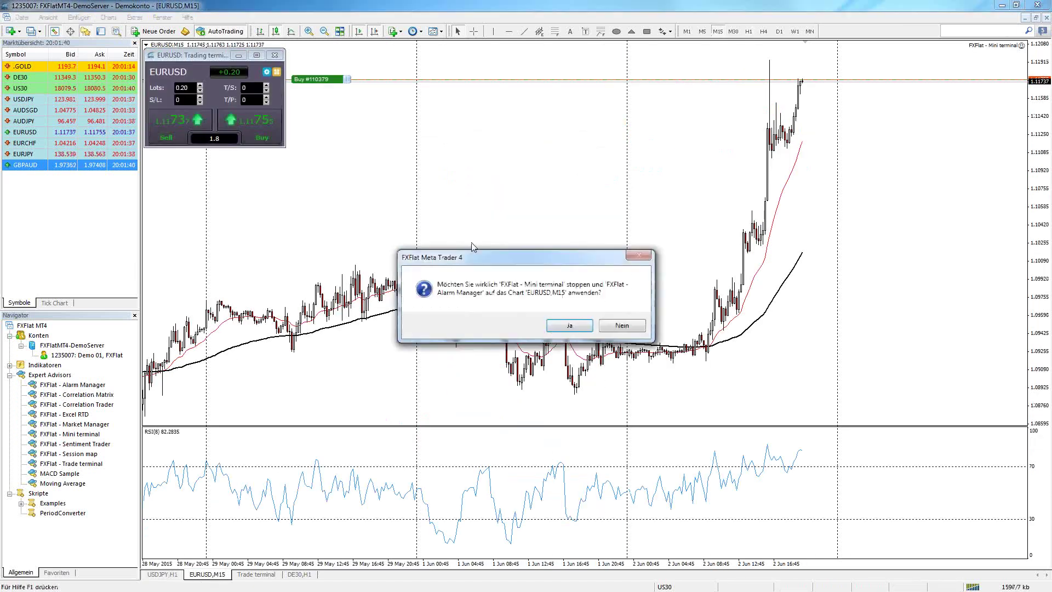
pyautogui.click(573, 326)
pyautogui.click(514, 255)
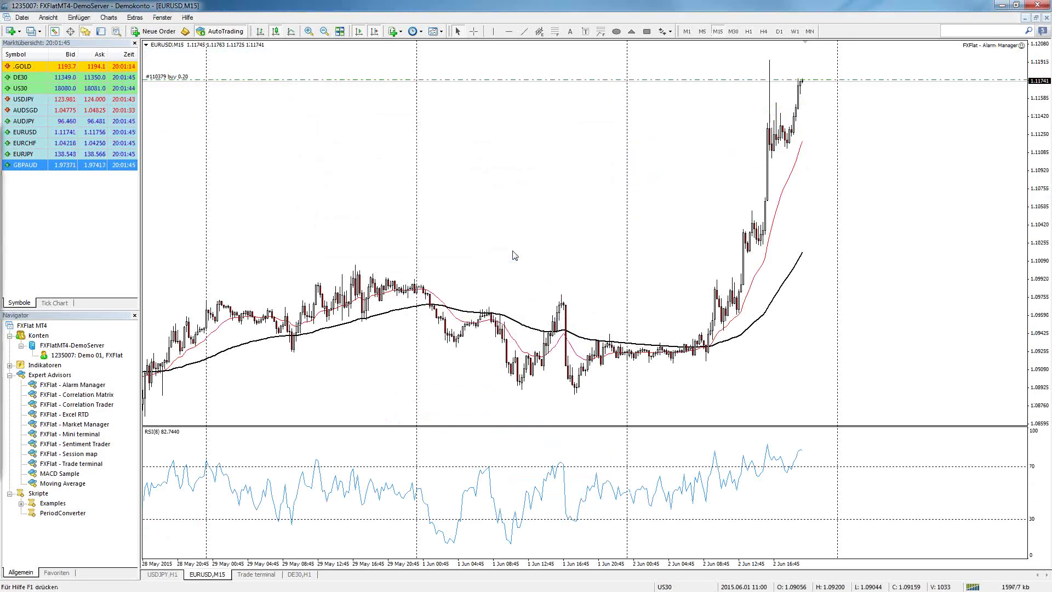